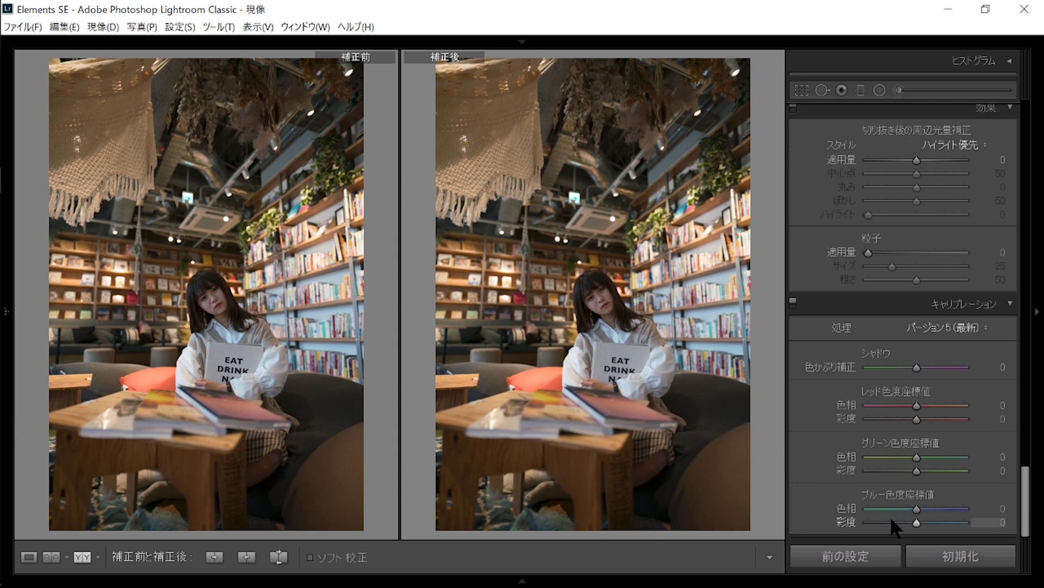
Try a -38 blue primary hue, reset it to 0, then lower Contrast to about -50.
{"action": "left_click", "coordinate": [898, 507]}
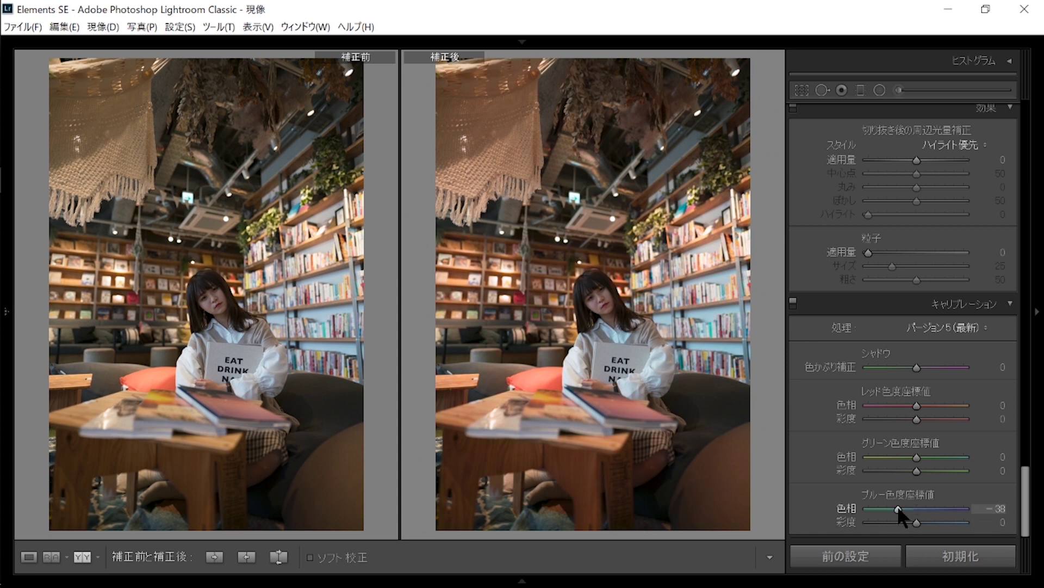
{"action": "double_click", "coordinate": [898, 507]}
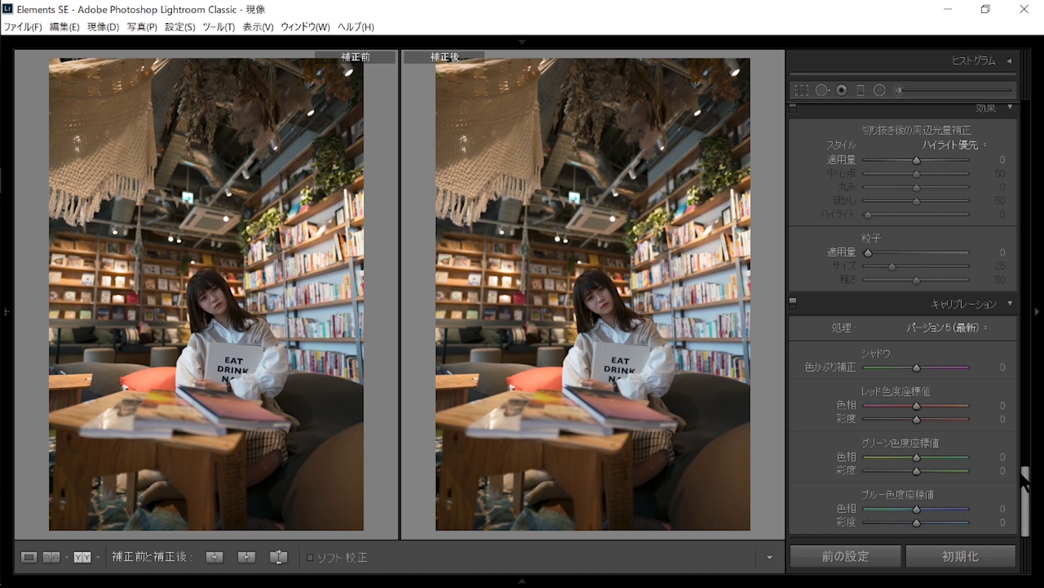
{"action": "left_click_drag", "start_coordinate": [1026, 501], "coordinate": [1025, 267]}
{"action": "scroll", "coordinate": [924, 327], "scroll_direction": "up", "scroll_amount": 10}
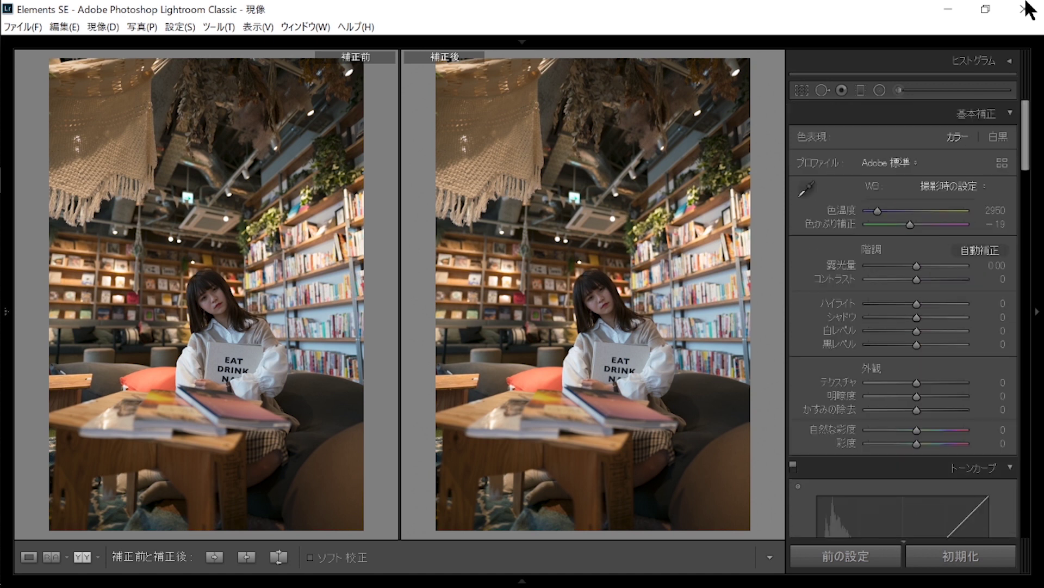
{"action": "scroll", "coordinate": [931, 323], "scroll_direction": "down", "scroll_amount": 5}
{"action": "scroll", "coordinate": [909, 348], "scroll_direction": "up", "scroll_amount": 5}
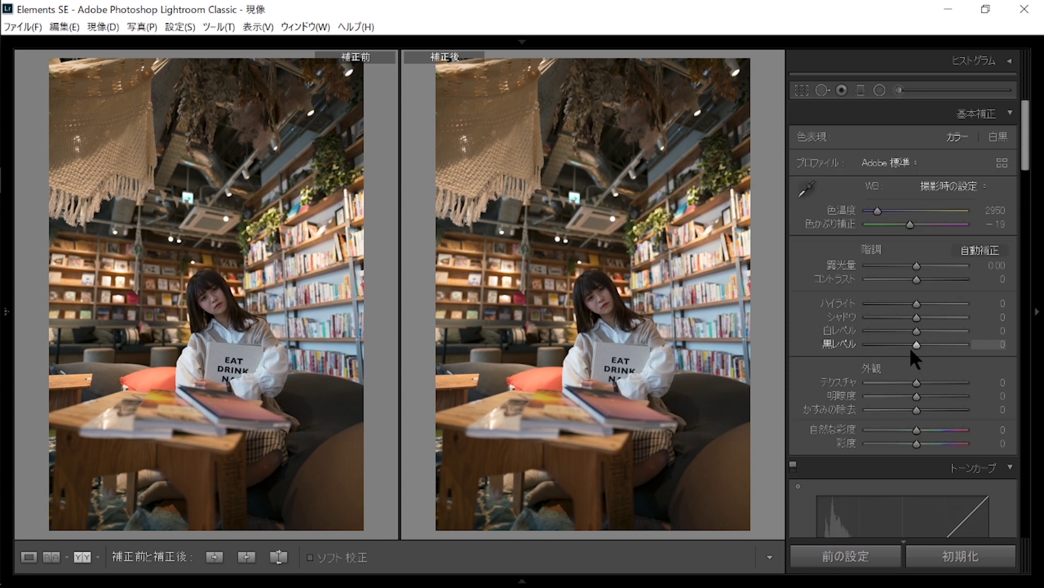
{"action": "left_click", "coordinate": [886, 279]}
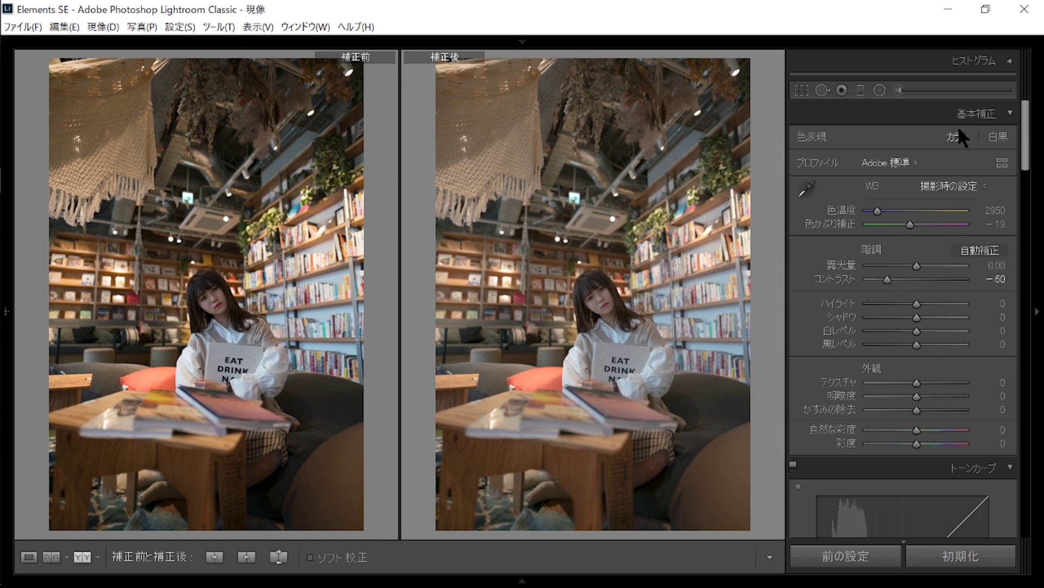
Switch the Tone Curve to point-curve editing with its channel choices showing.
{"action": "left_click_drag", "start_coordinate": [1026, 146], "coordinate": [1026, 210]}
{"action": "left_click", "coordinate": [1003, 383]}
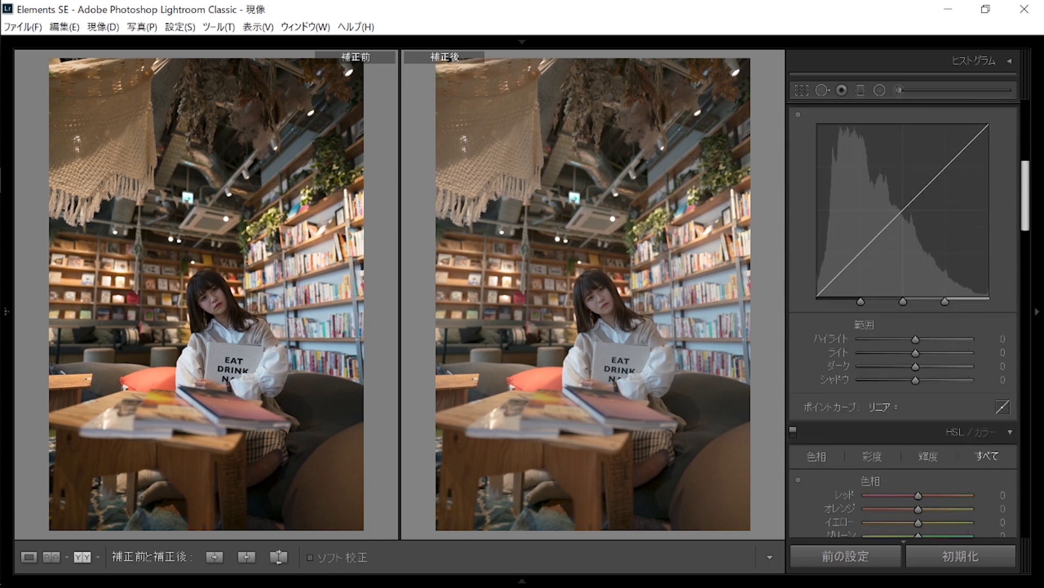
{"action": "left_click", "coordinate": [950, 314]}
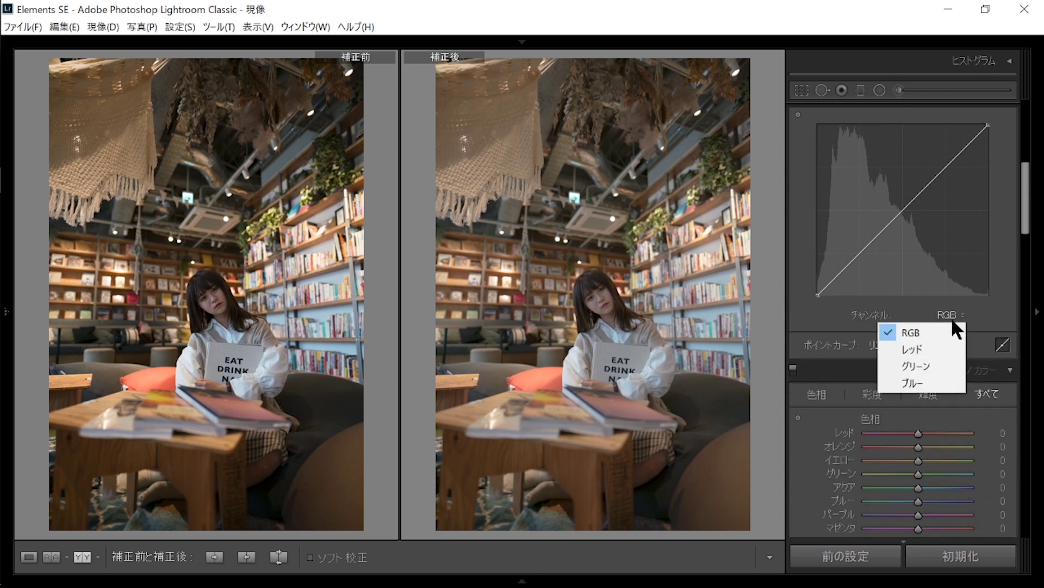
On the Red channel curve, add a lowered point that pulls the shadows down.
{"action": "left_click", "coordinate": [947, 351]}
{"action": "scroll", "coordinate": [866, 246], "scroll_direction": "up", "scroll_amount": 3}
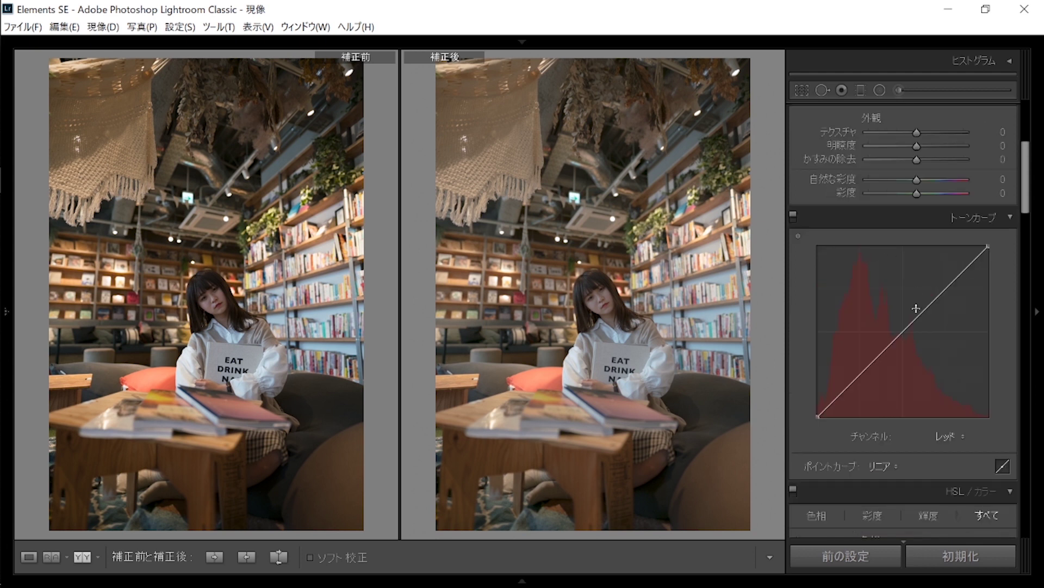
{"action": "mouse_move", "coordinate": [899, 333]}
{"action": "left_mouse_down"}
{"action": "mouse_move", "coordinate": [854, 374]}
{"action": "mouse_move", "coordinate": [866, 366]}
{"action": "left_mouse_up"}
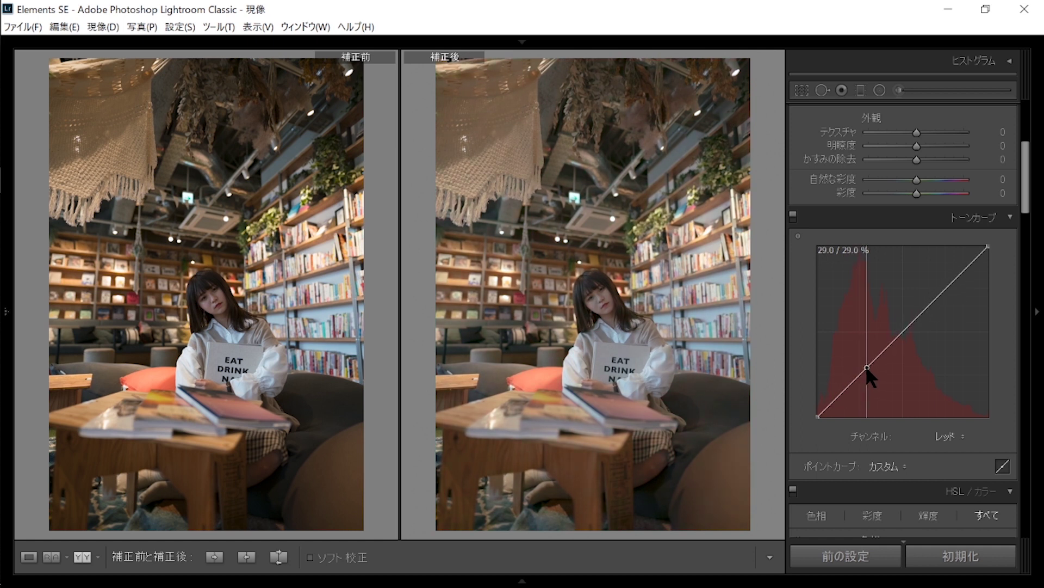
{"action": "mouse_move", "coordinate": [848, 385]}
{"action": "left_mouse_down"}
{"action": "mouse_move", "coordinate": [834, 410]}
{"action": "mouse_move", "coordinate": [855, 393]}
{"action": "left_mouse_up"}
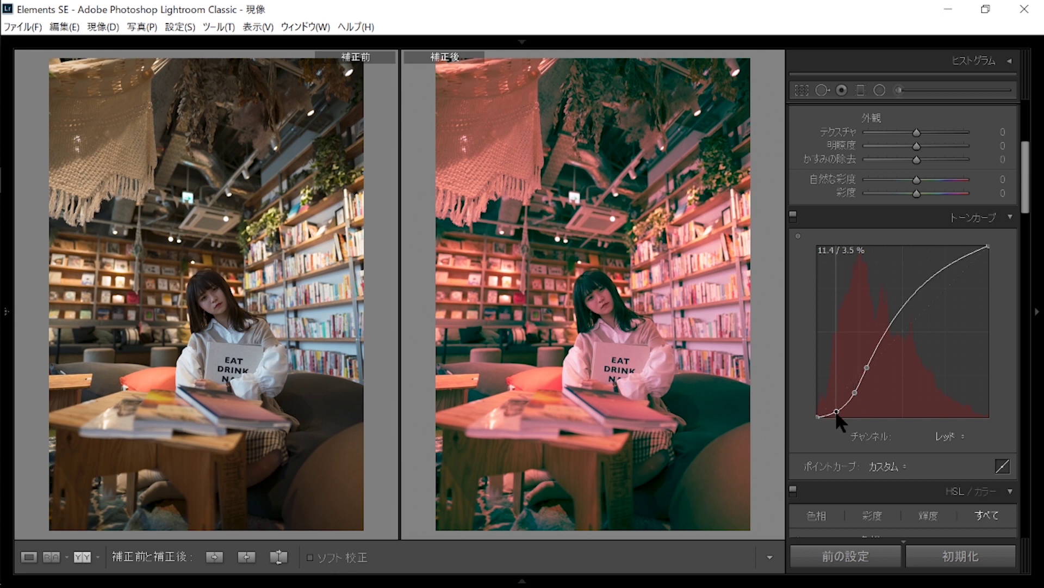
On the Green channel curve, add midtone and low points and delete two stray points.
{"action": "left_click", "coordinate": [945, 436]}
{"action": "left_click", "coordinate": [936, 488]}
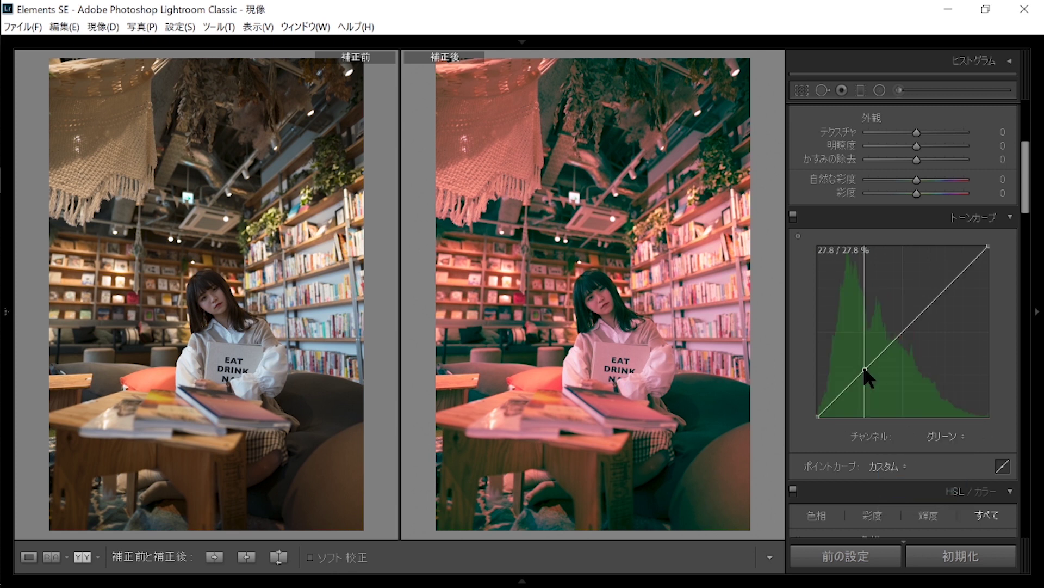
{"action": "left_click", "coordinate": [865, 369]}
{"action": "left_click_drag", "start_coordinate": [841, 393], "coordinate": [832, 411]}
{"action": "left_click", "coordinate": [835, 409]}
{"action": "right_click", "coordinate": [833, 412]}
{"action": "left_click", "coordinate": [848, 424]}
{"action": "right_click", "coordinate": [846, 413]}
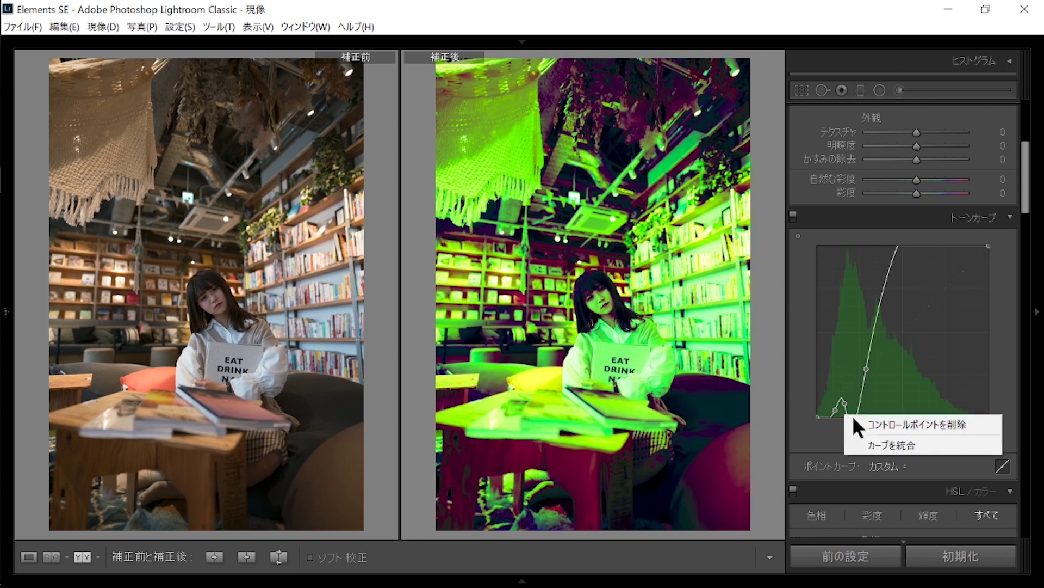
{"action": "left_click", "coordinate": [854, 424]}
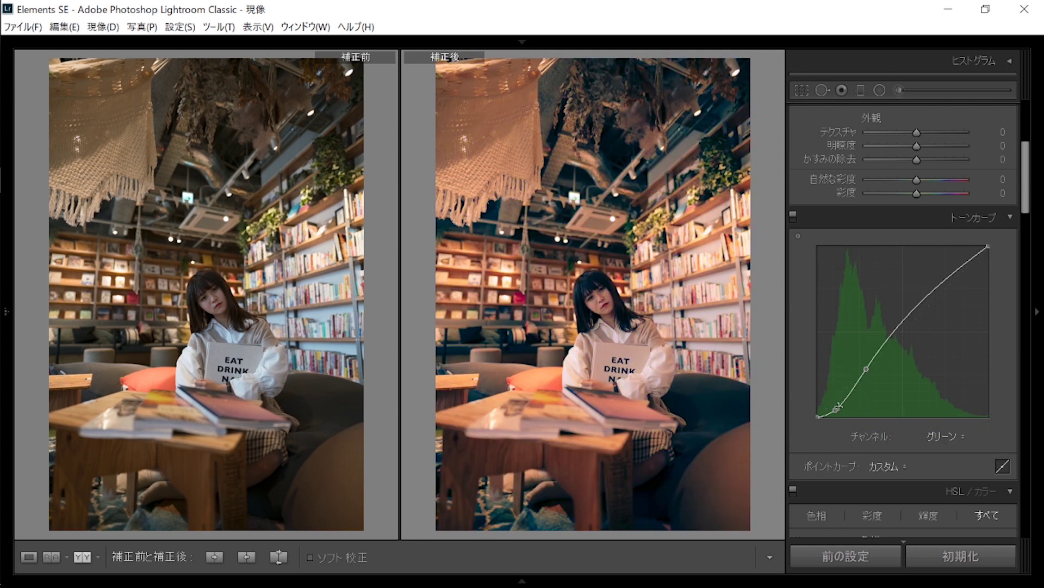
Re-add a low green point, darkening the shadows and lifting the upper midtones.
{"action": "left_click", "coordinate": [841, 402]}
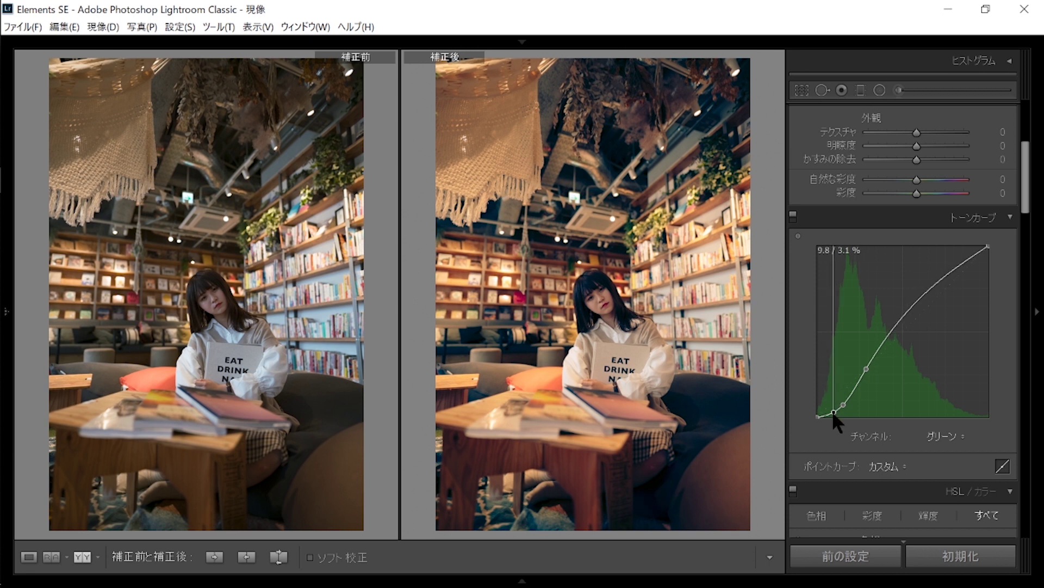
{"action": "left_click_drag", "start_coordinate": [832, 410], "coordinate": [832, 412]}
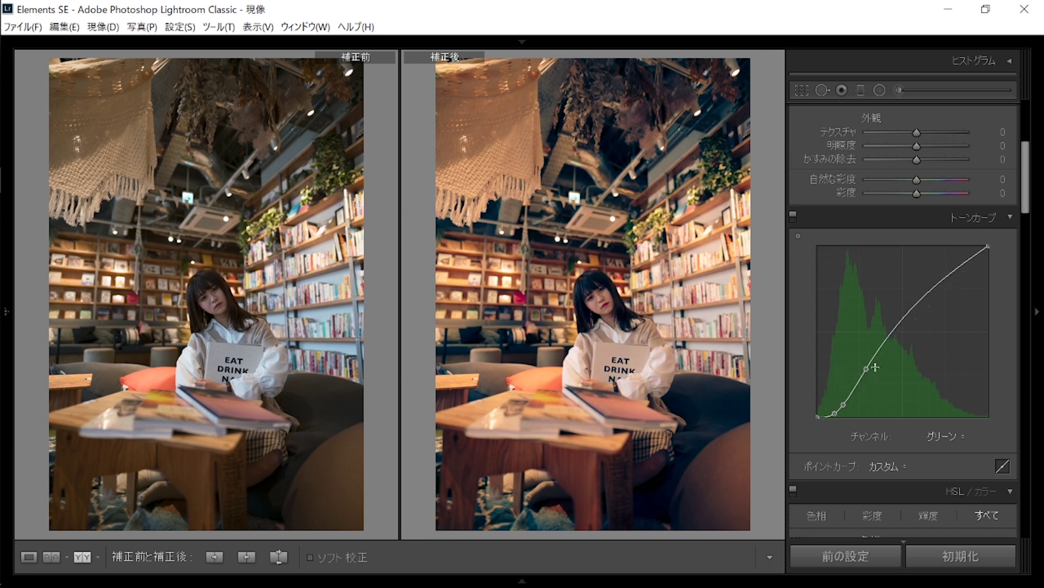
{"action": "left_click_drag", "start_coordinate": [866, 369], "coordinate": [866, 372]}
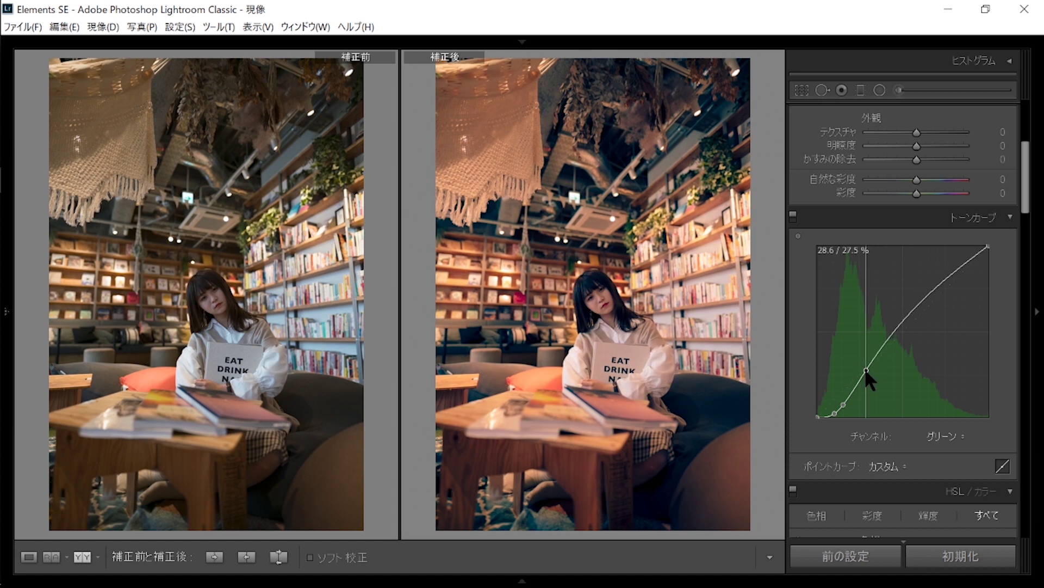
{"action": "left_click_drag", "start_coordinate": [843, 405], "coordinate": [844, 404]}
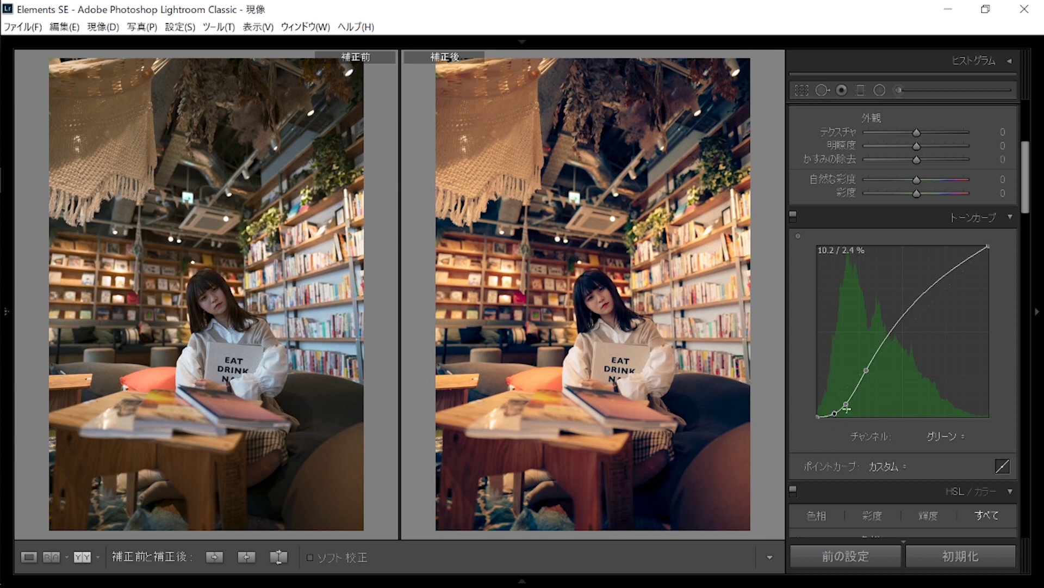
{"action": "left_click_drag", "start_coordinate": [906, 324], "coordinate": [903, 313]}
{"action": "left_click", "coordinate": [952, 439]}
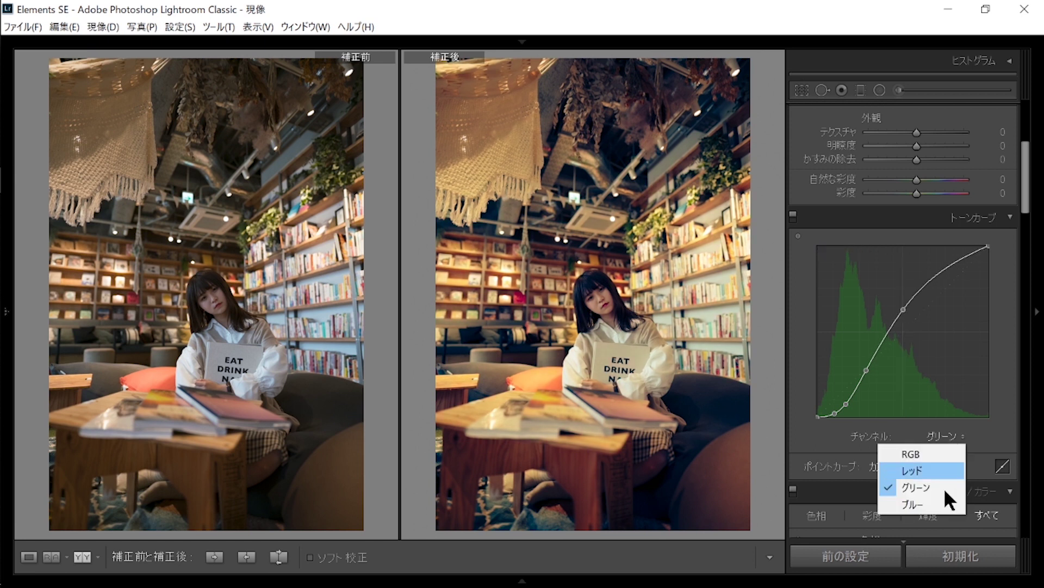
On the Blue curve, replace the shadow point, pull shadows down and lift an upper point.
{"action": "left_click", "coordinate": [938, 504]}
{"action": "double_click", "coordinate": [848, 392]}
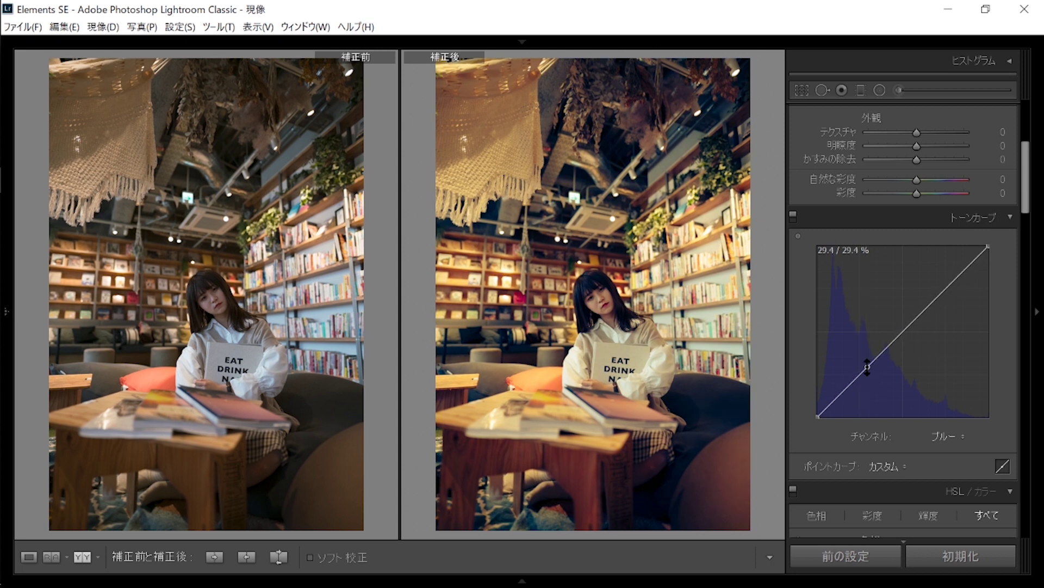
{"action": "left_click", "coordinate": [867, 367]}
{"action": "left_click_drag", "start_coordinate": [831, 403], "coordinate": [838, 410]}
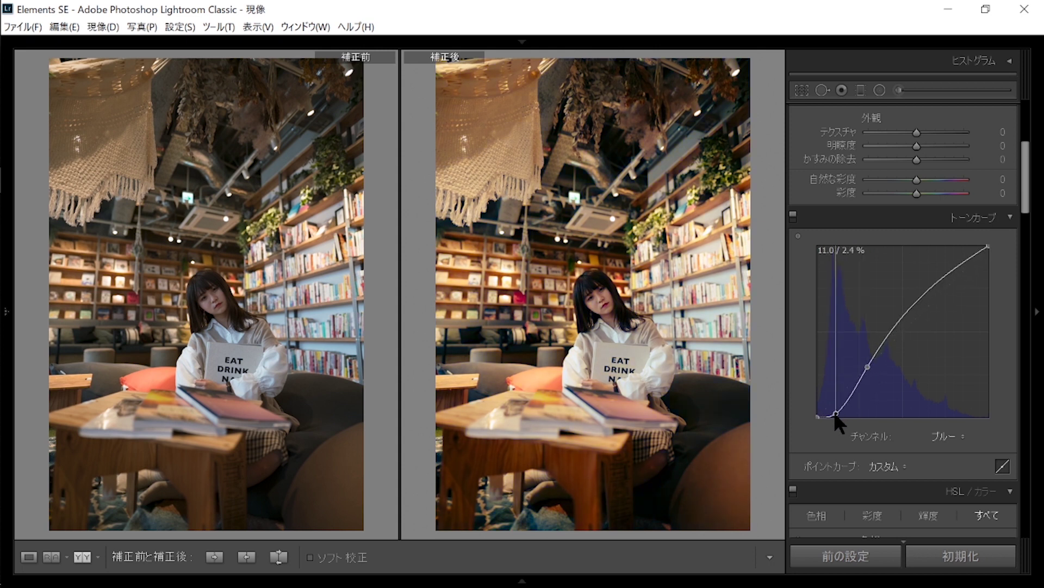
{"action": "left_click", "coordinate": [849, 396]}
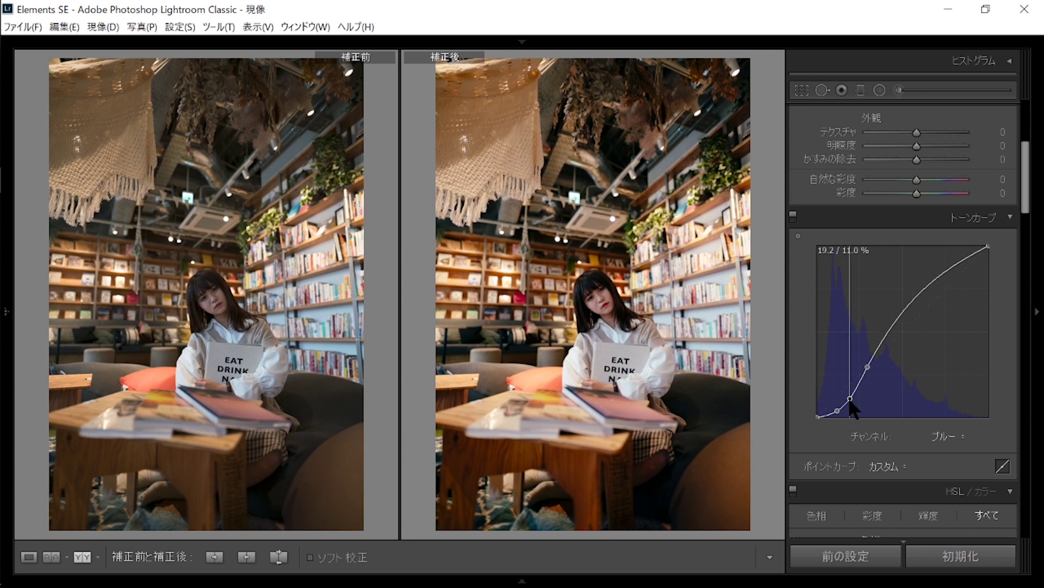
{"action": "left_click_drag", "start_coordinate": [837, 411], "coordinate": [839, 410]}
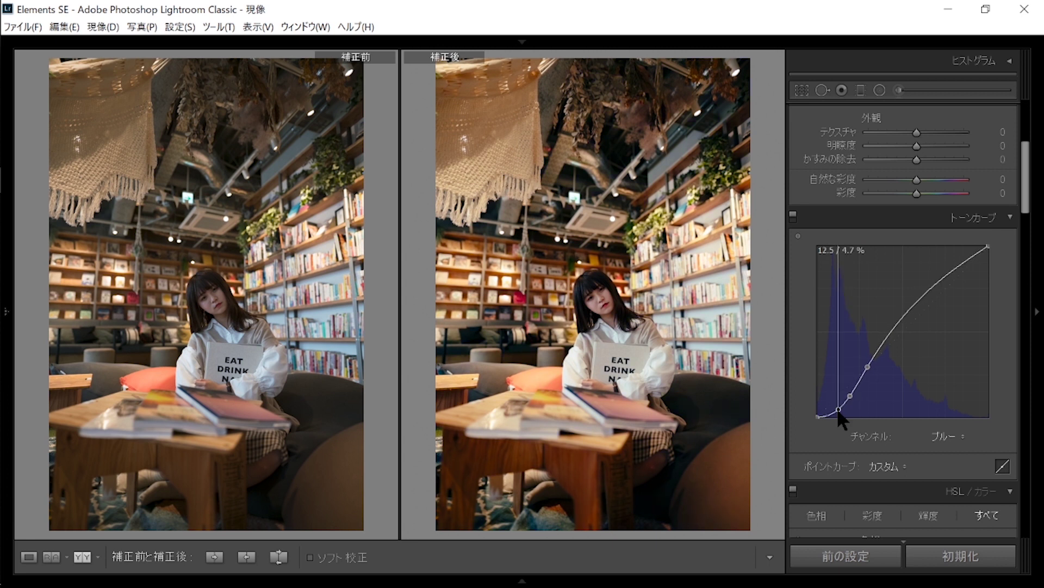
{"action": "left_click", "coordinate": [914, 301]}
{"action": "left_click_drag", "start_coordinate": [914, 299], "coordinate": [913, 304]}
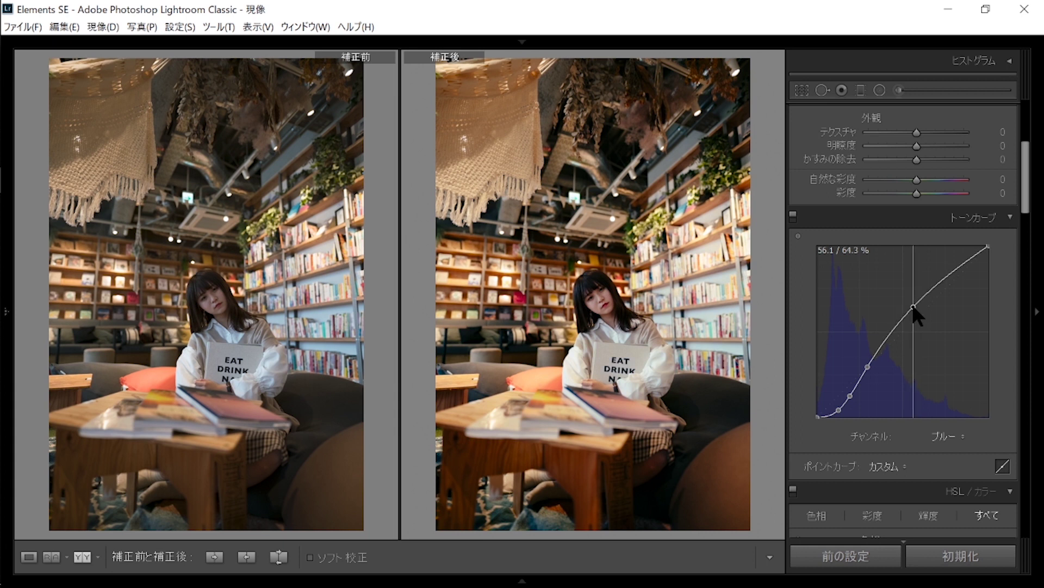
{"action": "left_click", "coordinate": [949, 436]}
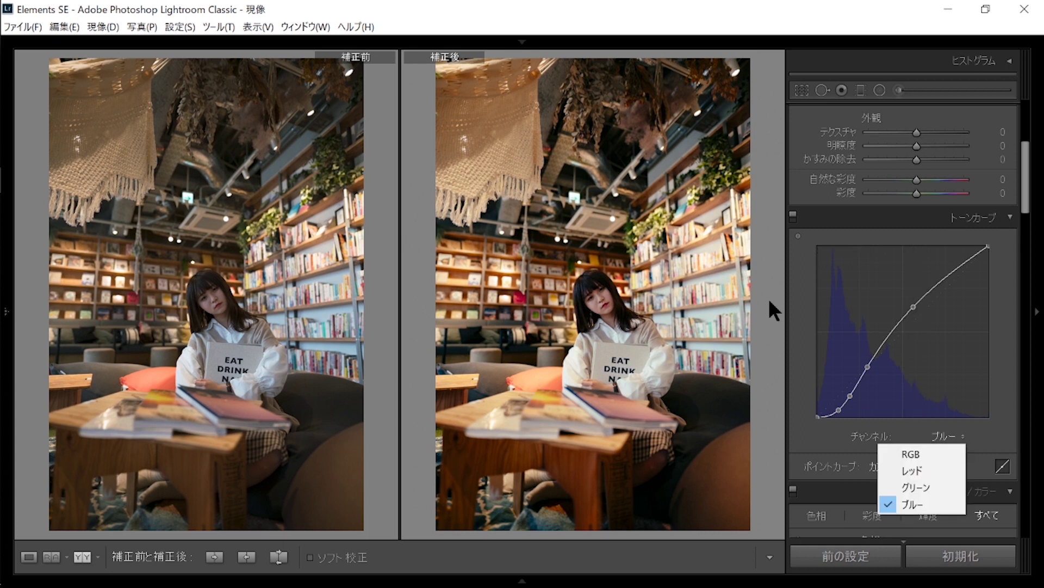
Raise exposure to about +0.99 and add a point on the Red channel curve.
{"action": "scroll", "coordinate": [1015, 110], "scroll_direction": "up", "scroll_amount": 5}
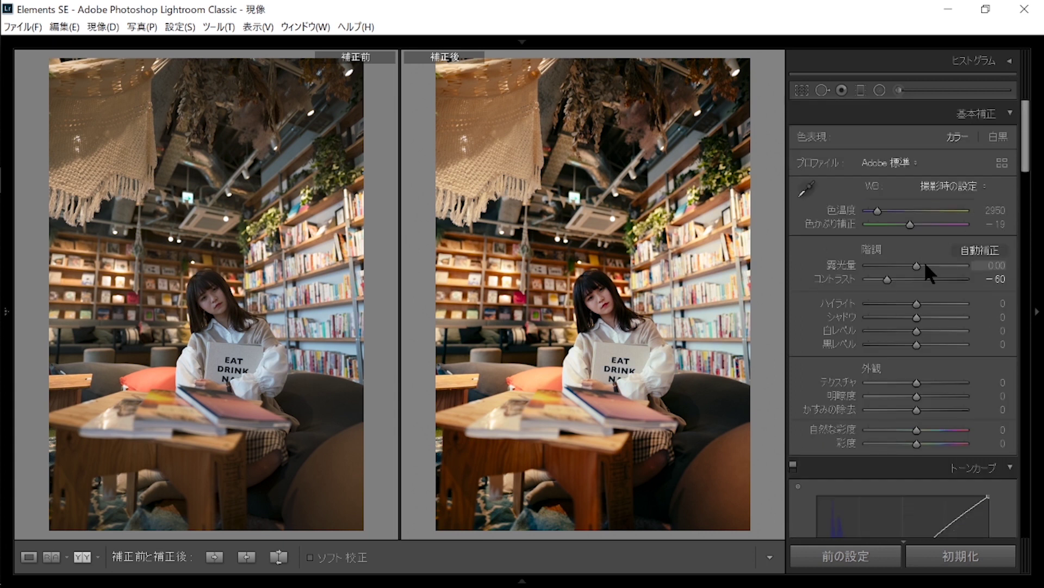
{"action": "left_click_drag", "start_coordinate": [924, 264], "coordinate": [927, 262]}
{"action": "scroll", "coordinate": [1026, 144], "scroll_direction": "down", "scroll_amount": 5}
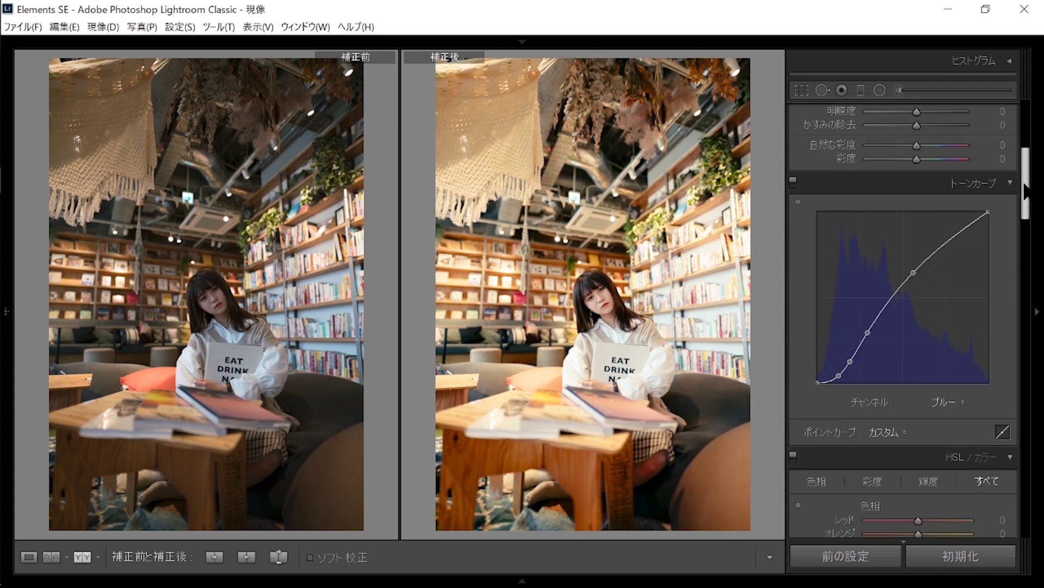
{"action": "left_click", "coordinate": [947, 401]}
{"action": "left_click", "coordinate": [917, 437]}
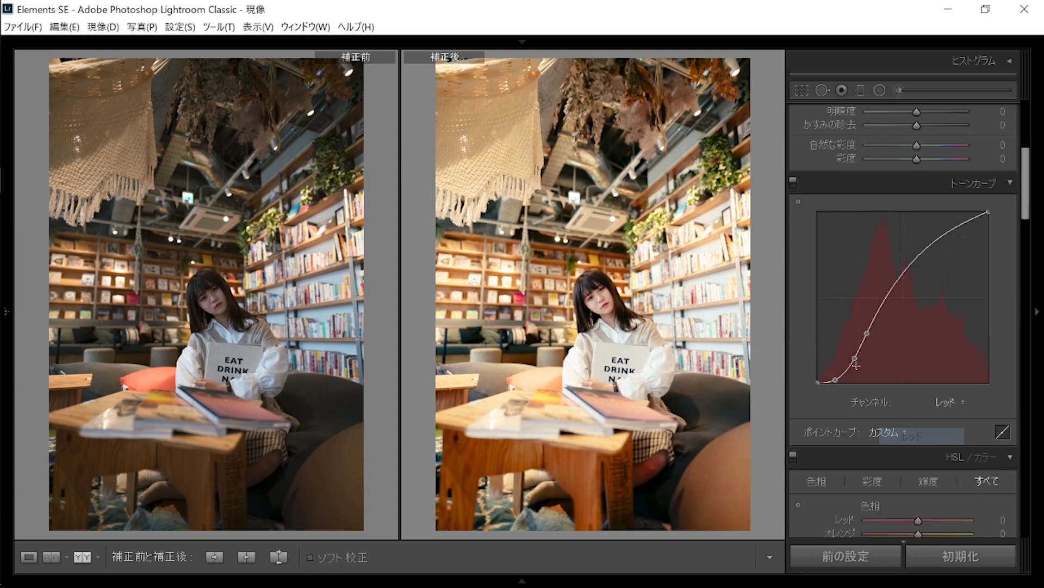
{"action": "left_click", "coordinate": [869, 333]}
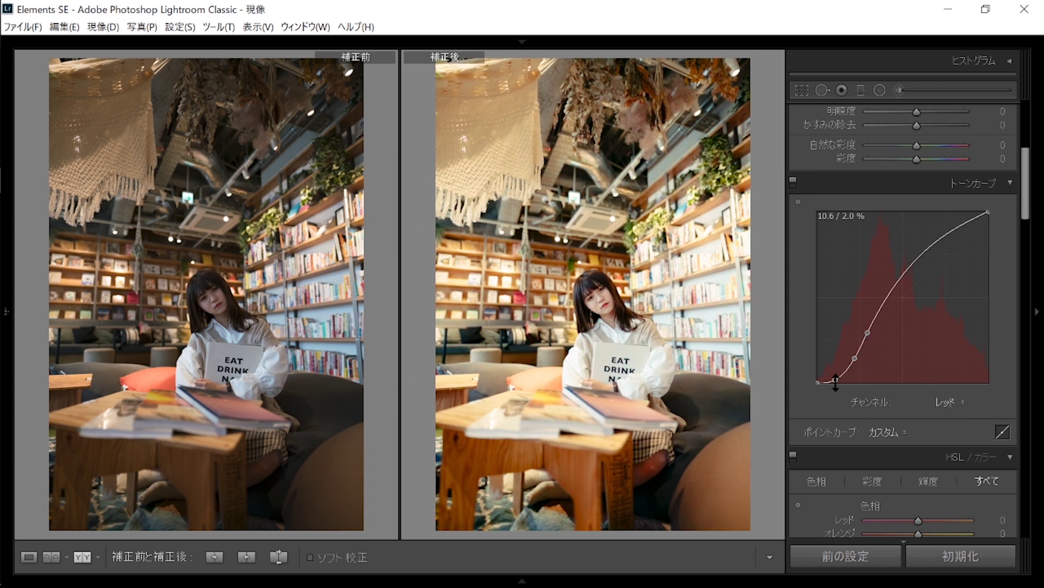
On the Green channel curve, raise the lower control points slightly.
{"action": "left_click", "coordinate": [950, 402]}
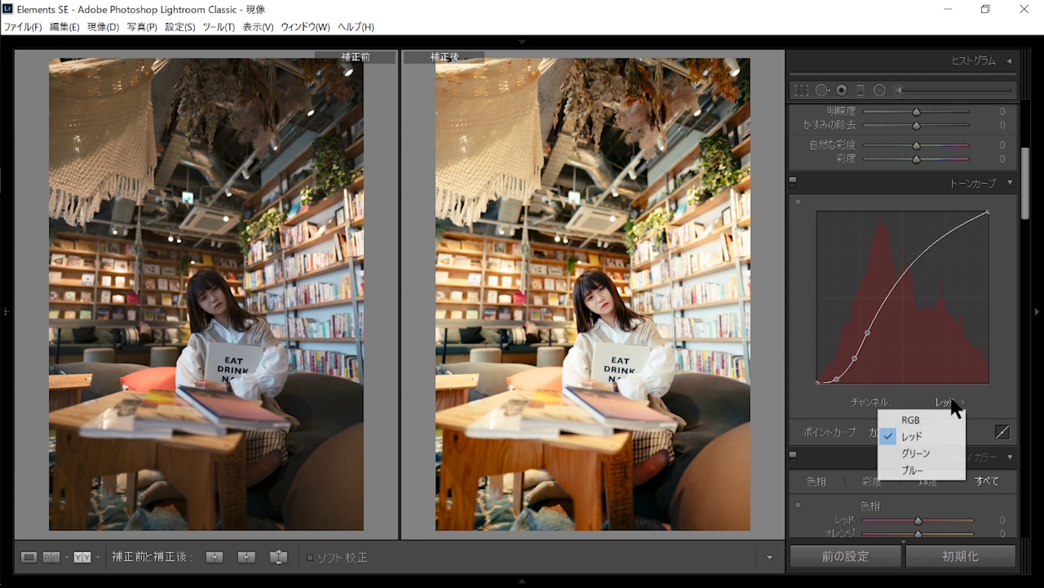
{"action": "left_click", "coordinate": [927, 450]}
{"action": "mouse_move", "coordinate": [902, 276]}
{"action": "left_mouse_down"}
{"action": "mouse_move", "coordinate": [890, 299]}
{"action": "mouse_move", "coordinate": [906, 270]}
{"action": "left_mouse_up"}
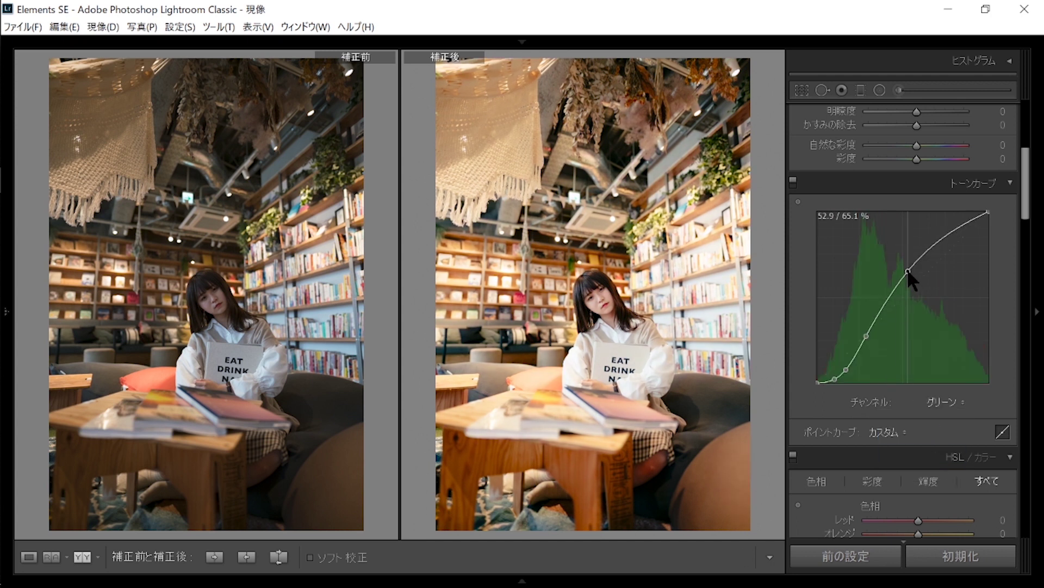
{"action": "left_click_drag", "start_coordinate": [846, 369], "coordinate": [865, 337]}
{"action": "left_click", "coordinate": [865, 337]}
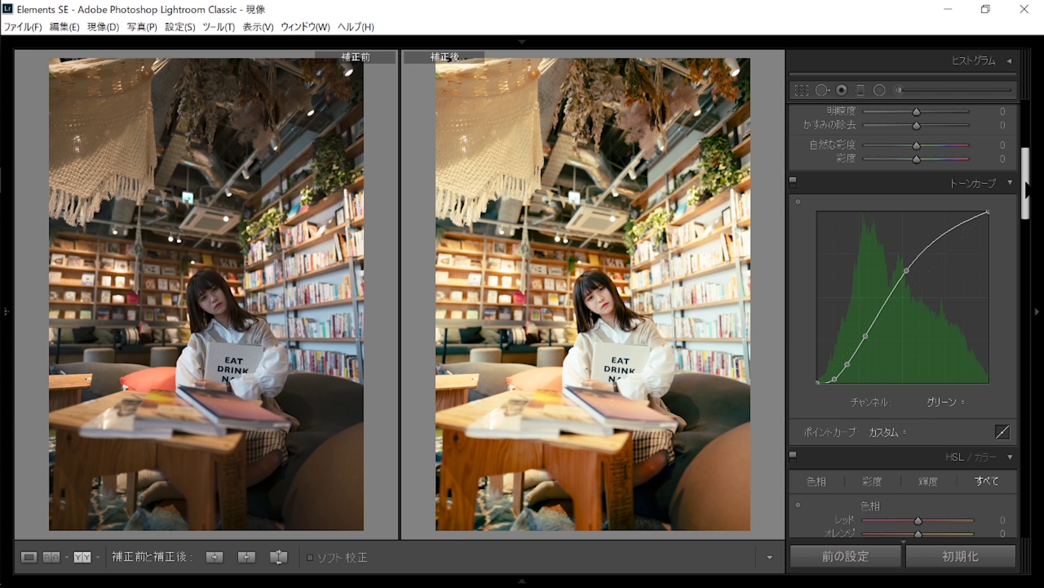
{"action": "left_click_drag", "start_coordinate": [1026, 188], "coordinate": [1026, 241]}
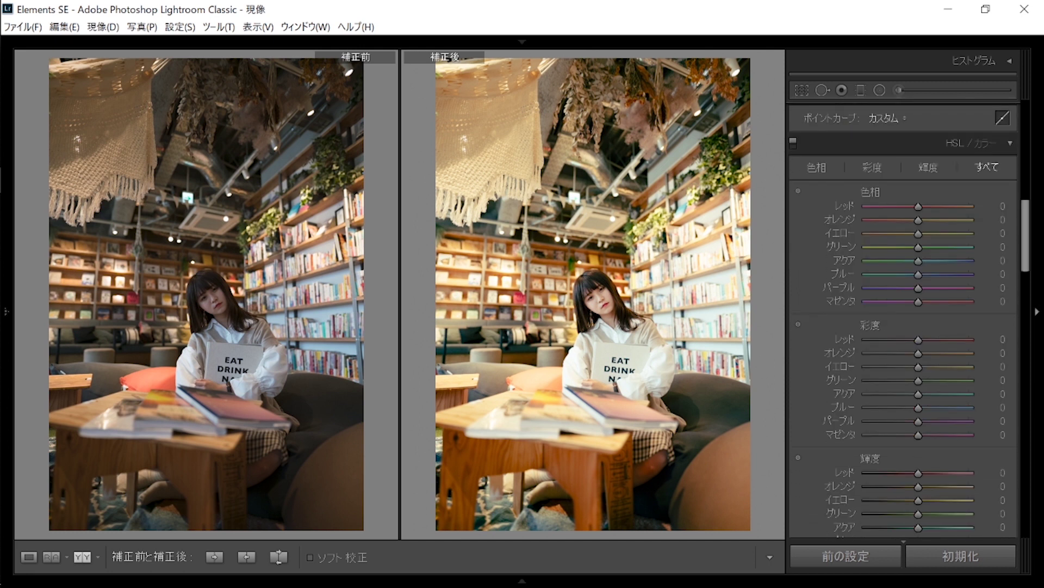
Lower the exposure to +0.82.
{"action": "scroll", "coordinate": [1026, 237], "scroll_direction": "down", "scroll_amount": 3}
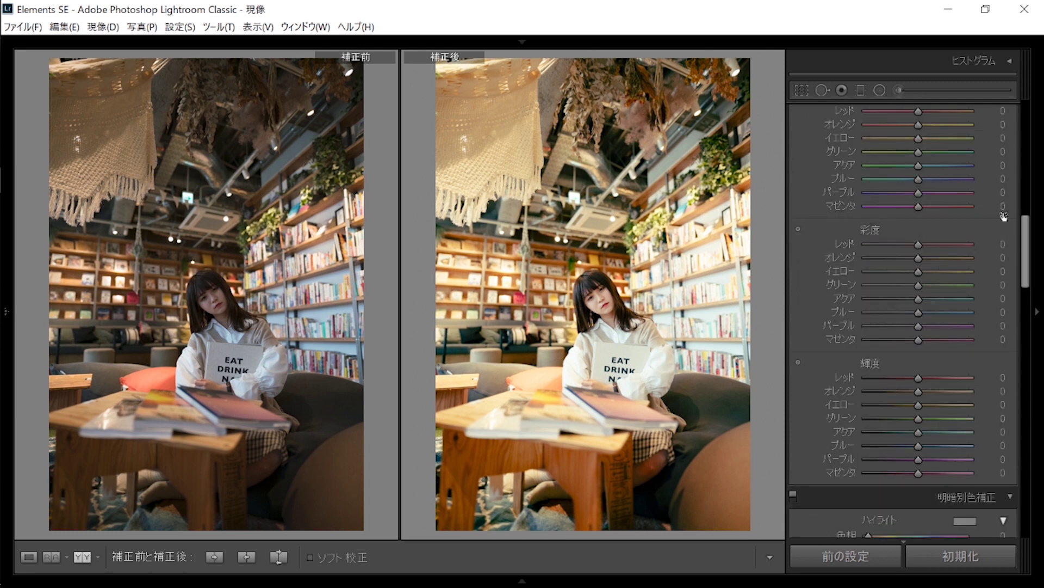
{"action": "scroll", "coordinate": [903, 293], "scroll_direction": "up", "scroll_amount": 10}
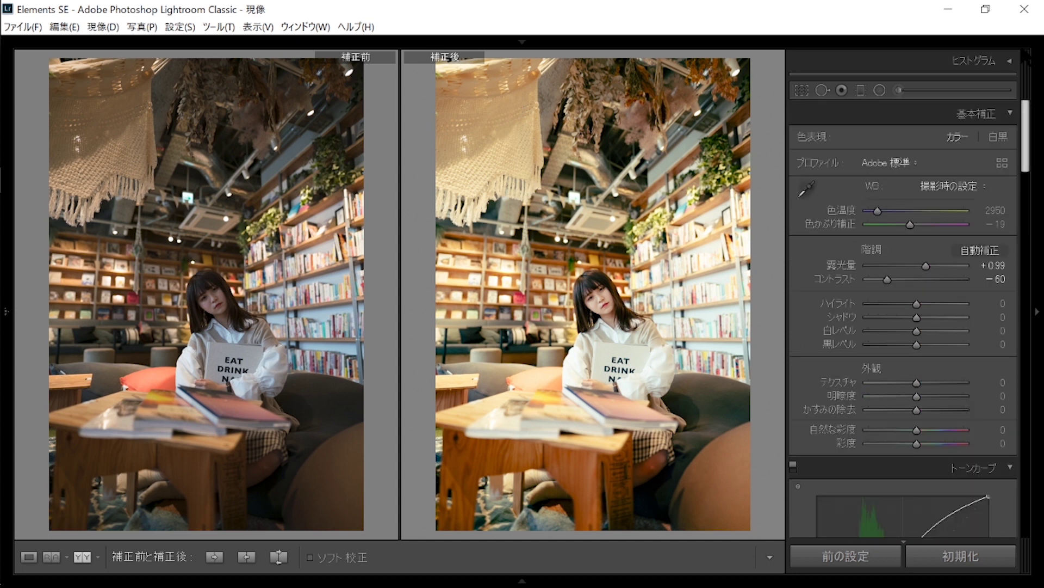
{"action": "mouse_move", "coordinate": [929, 261]}
{"action": "left_mouse_down"}
{"action": "mouse_move", "coordinate": [943, 260]}
{"action": "mouse_move", "coordinate": [928, 259]}
{"action": "left_mouse_up"}
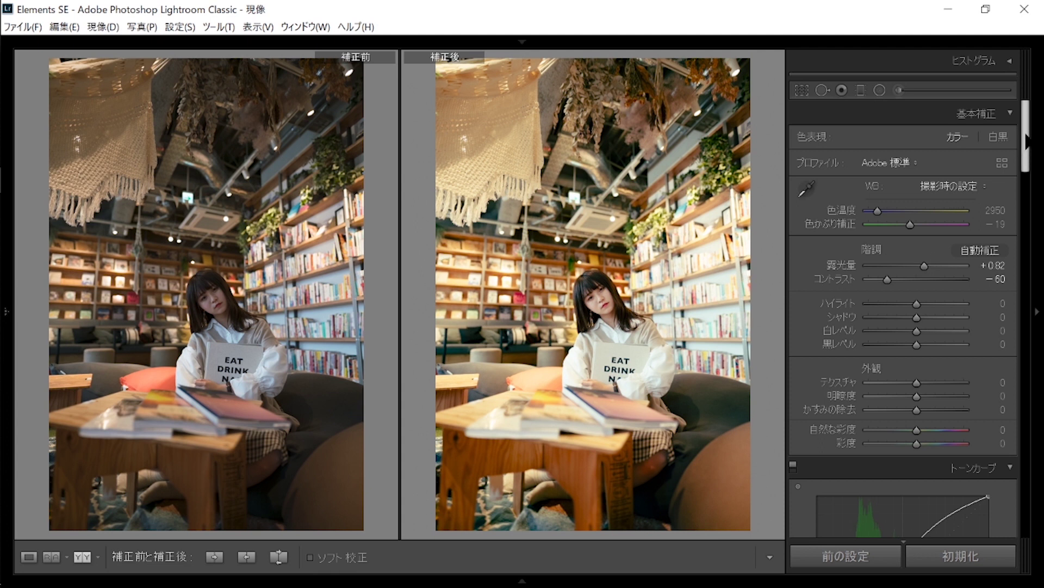
Set the Tone Curve channel from Green back to RGB.
{"action": "left_click_drag", "start_coordinate": [1026, 142], "coordinate": [1026, 216]}
{"action": "left_click", "coordinate": [946, 245]}
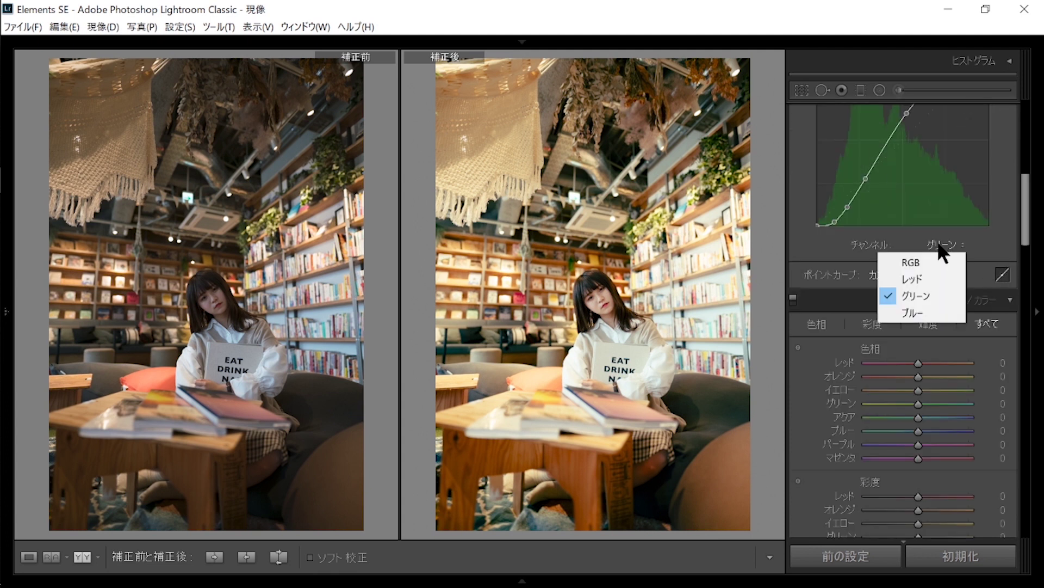
{"action": "left_click", "coordinate": [932, 259]}
{"action": "left_click_drag", "start_coordinate": [1026, 208], "coordinate": [1026, 171]}
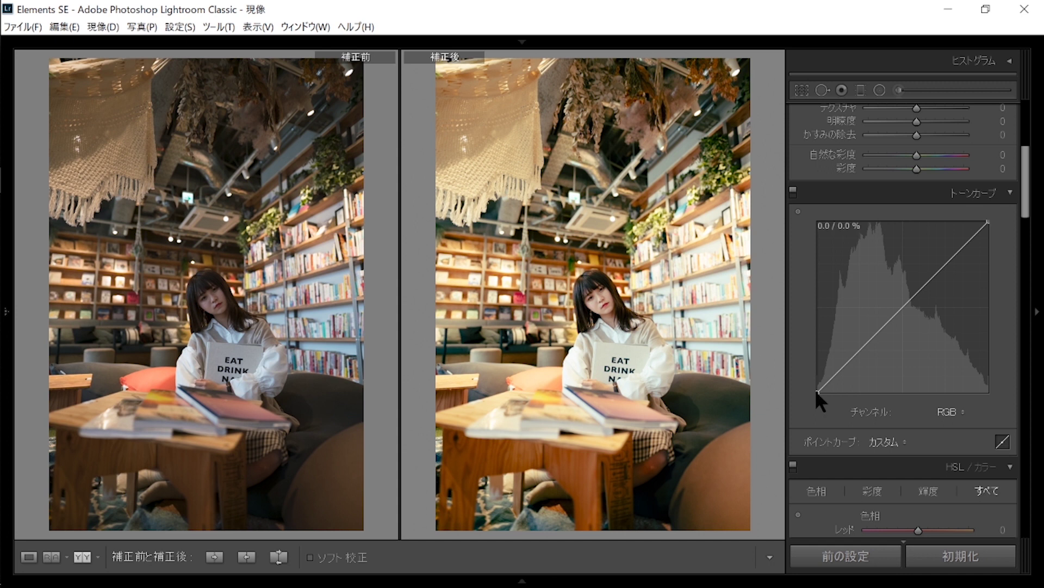
Add shadow, midtone and upper points to the RGB curve, forming an S-curve.
{"action": "left_click_drag", "start_coordinate": [817, 391], "coordinate": [804, 384]}
{"action": "mouse_move", "coordinate": [873, 337]}
{"action": "left_mouse_down"}
{"action": "mouse_move", "coordinate": [841, 388]}
{"action": "mouse_move", "coordinate": [866, 354]}
{"action": "left_mouse_up"}
{"action": "left_click_drag", "start_coordinate": [838, 392], "coordinate": [868, 357]}
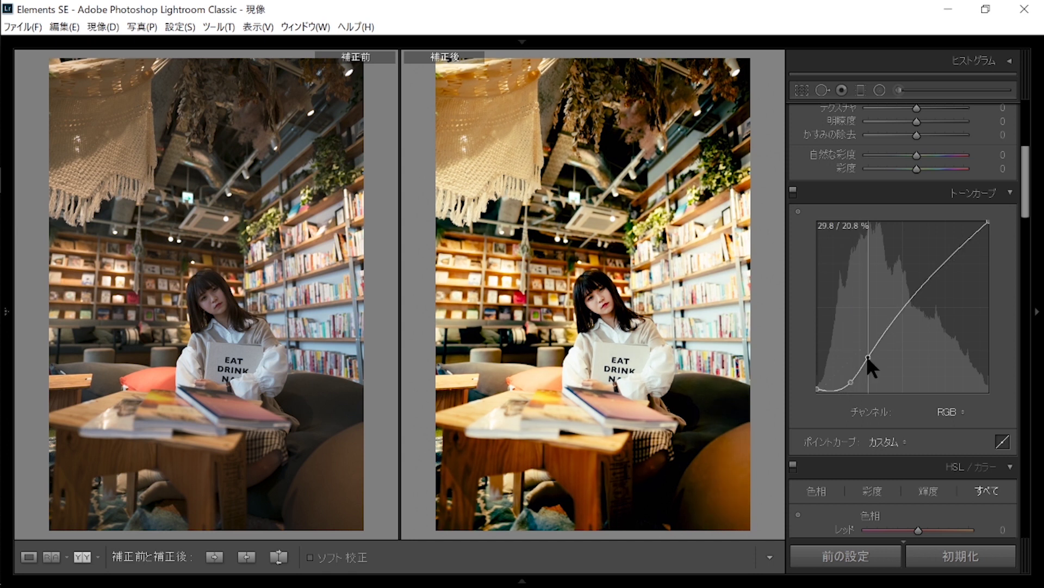
{"action": "left_click_drag", "start_coordinate": [931, 281], "coordinate": [905, 311]}
{"action": "left_click_drag", "start_coordinate": [985, 223], "coordinate": [989, 223]}
{"action": "mouse_move", "coordinate": [866, 368]}
{"action": "left_mouse_down"}
{"action": "mouse_move", "coordinate": [880, 359]}
{"action": "mouse_move", "coordinate": [859, 380]}
{"action": "mouse_move", "coordinate": [887, 351]}
{"action": "mouse_move", "coordinate": [870, 360]}
{"action": "left_mouse_up"}
Delete an extra upper point and fine-tune the midtone, white-end and dark-end points.
{"action": "right_click", "coordinate": [886, 353]}
{"action": "left_click", "coordinate": [886, 352]}
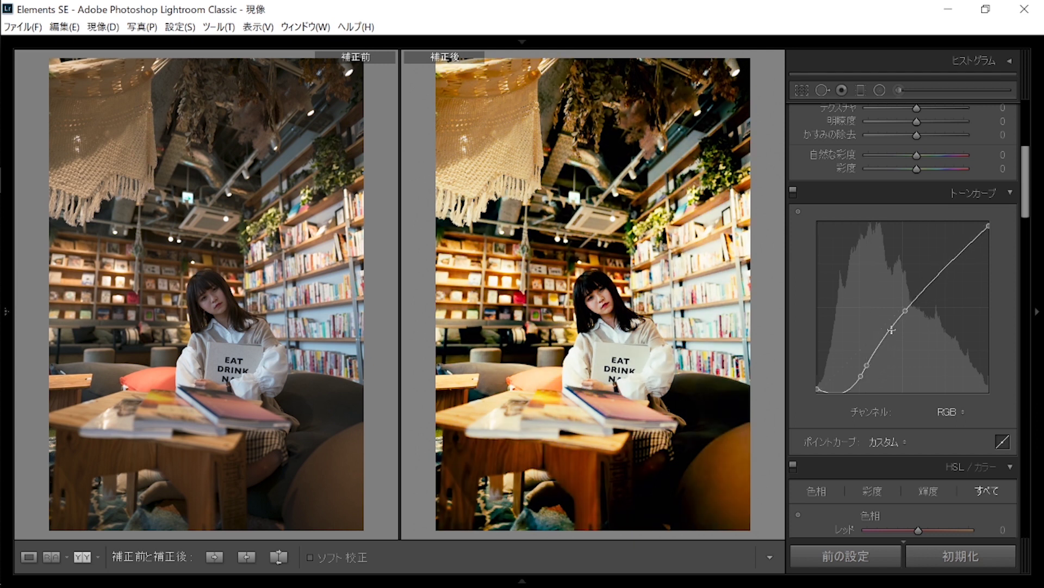
{"action": "left_click_drag", "start_coordinate": [905, 311], "coordinate": [895, 328]}
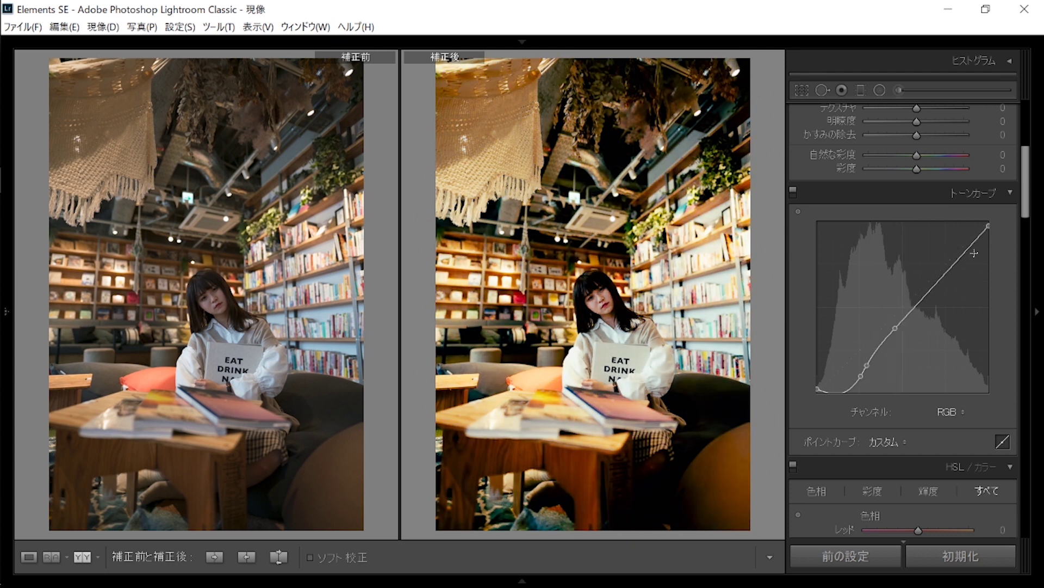
{"action": "left_click_drag", "start_coordinate": [988, 226], "coordinate": [990, 224]}
{"action": "left_click_drag", "start_coordinate": [861, 376], "coordinate": [867, 357]}
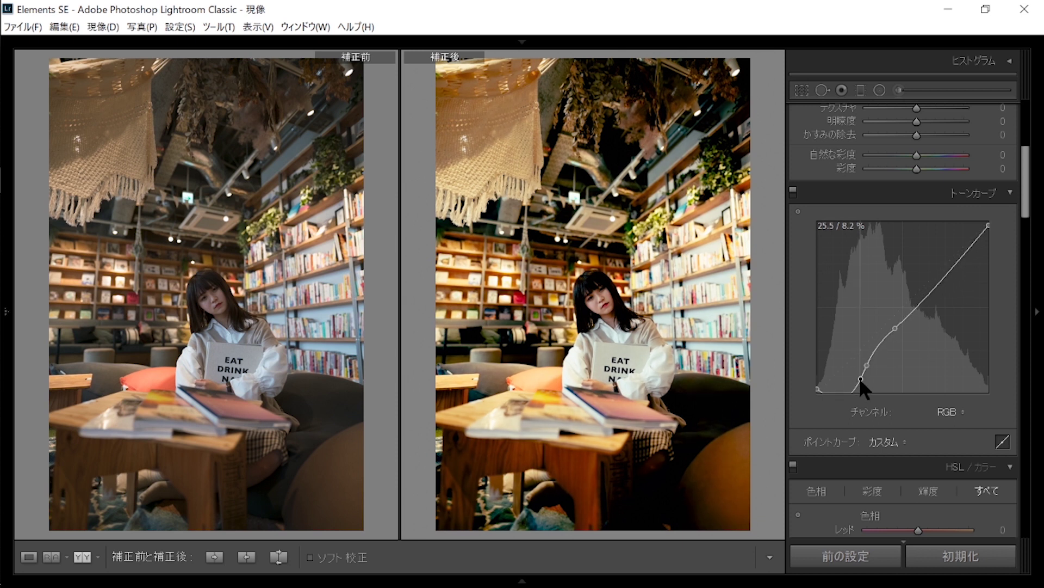
{"action": "left_click_drag", "start_coordinate": [860, 377], "coordinate": [862, 372]}
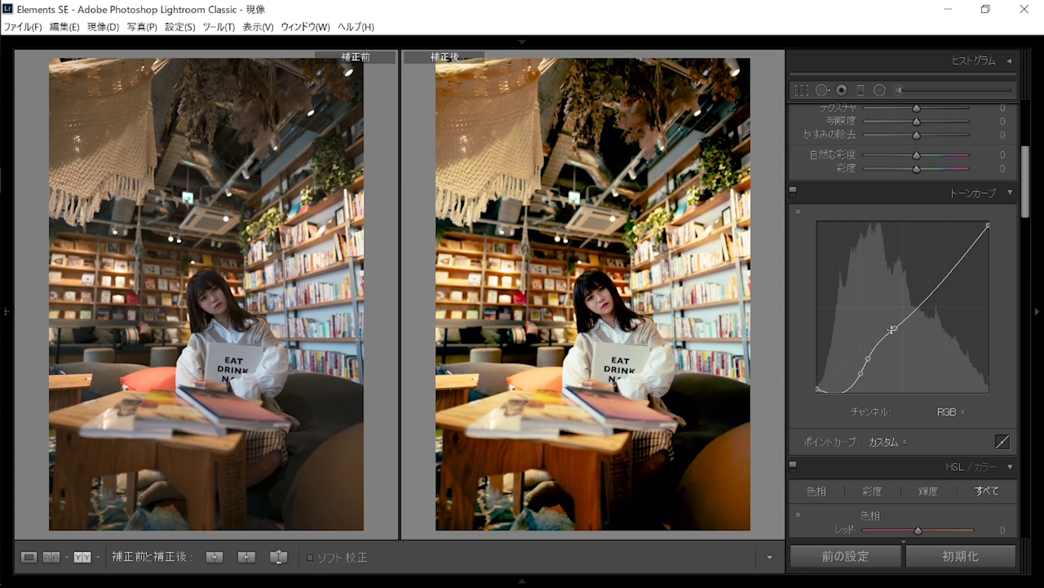
{"action": "left_click_drag", "start_coordinate": [894, 328], "coordinate": [894, 322]}
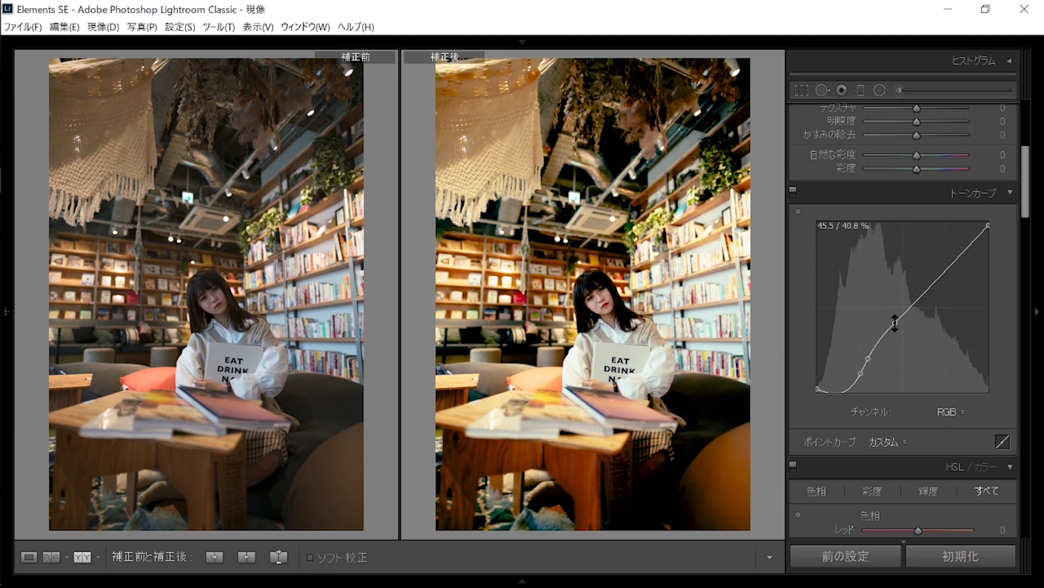
{"action": "left_click_drag", "start_coordinate": [861, 373], "coordinate": [859, 373]}
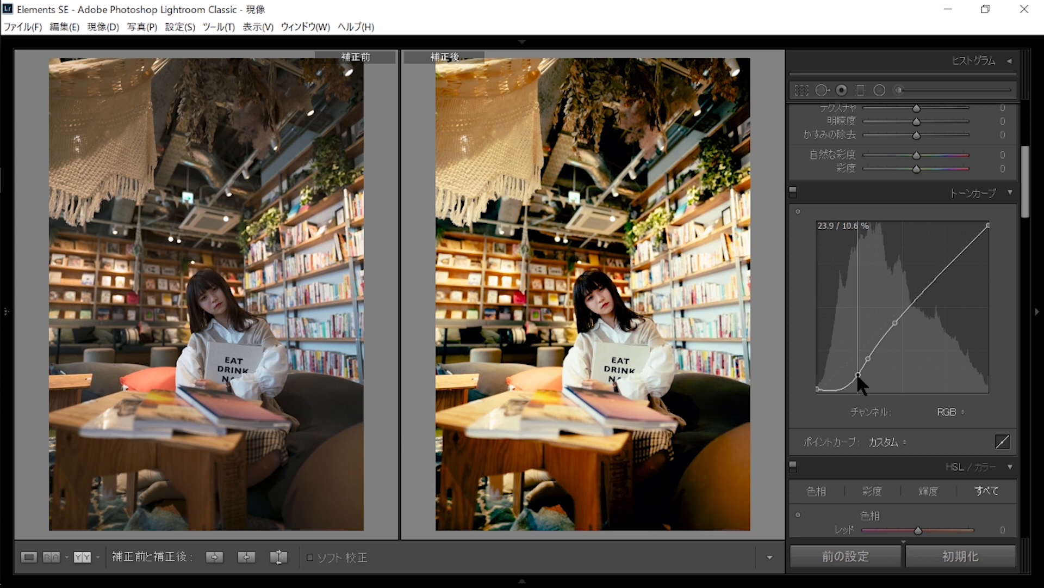
{"action": "scroll", "coordinate": [892, 414], "scroll_direction": "up", "scroll_amount": 2}
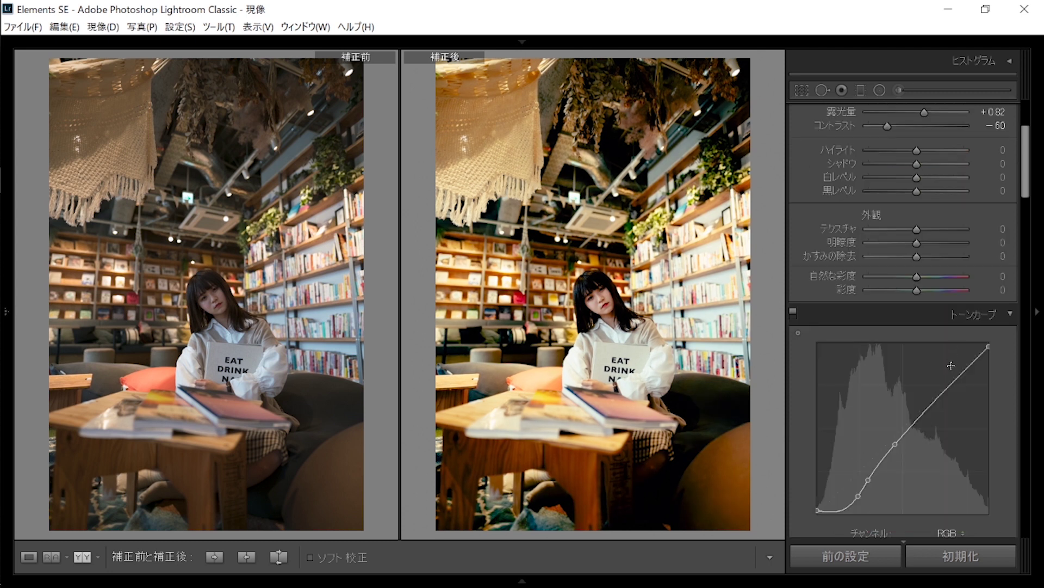
Drop Contrast to -100 and settle Highlights at about -10 after trying several values.
{"action": "left_click_drag", "start_coordinate": [1025, 176], "coordinate": [1011, 104]}
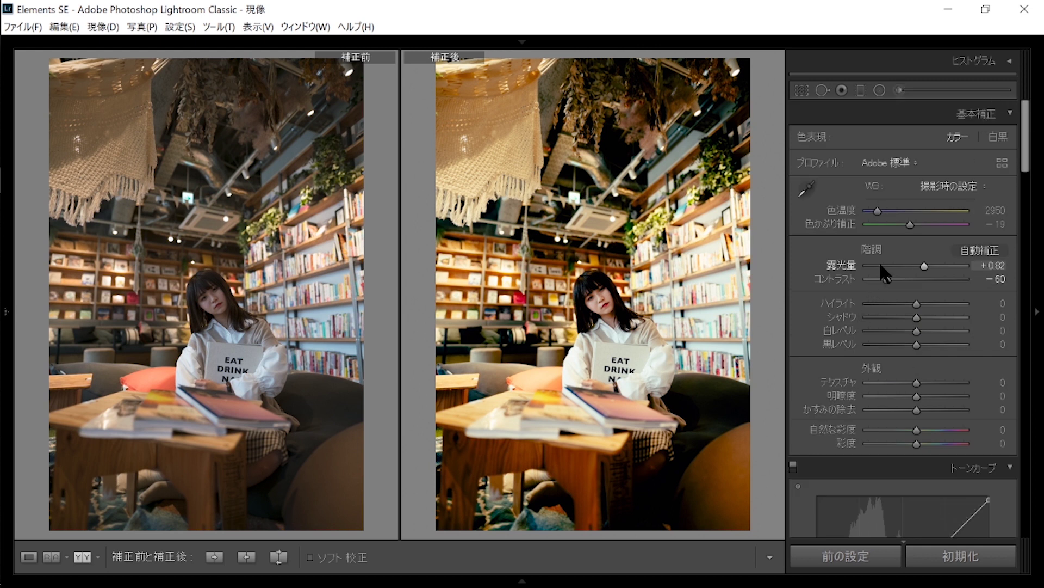
{"action": "left_click_drag", "start_coordinate": [1025, 139], "coordinate": [1024, 155]}
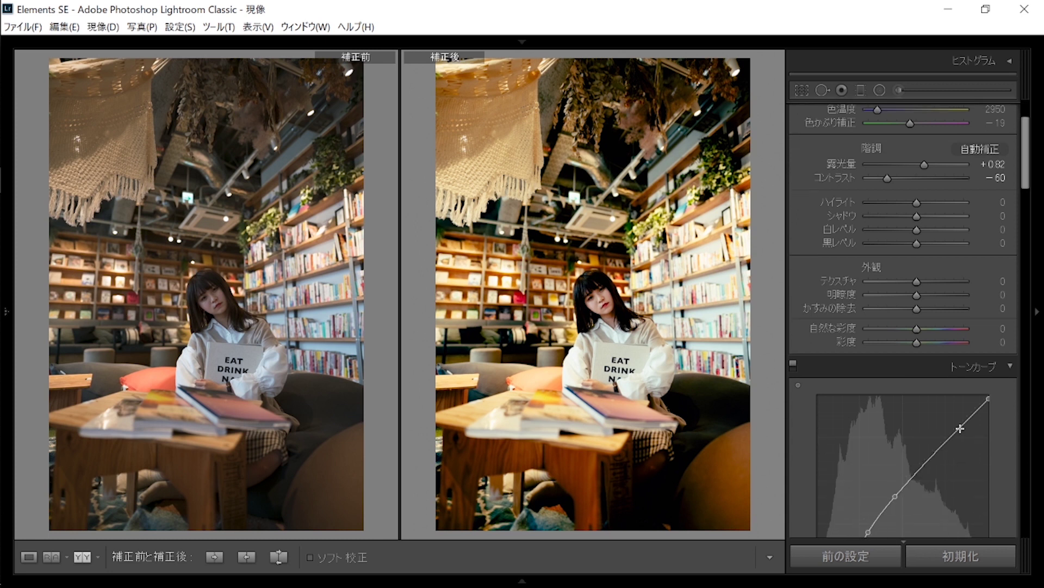
{"action": "left_click", "coordinate": [864, 178]}
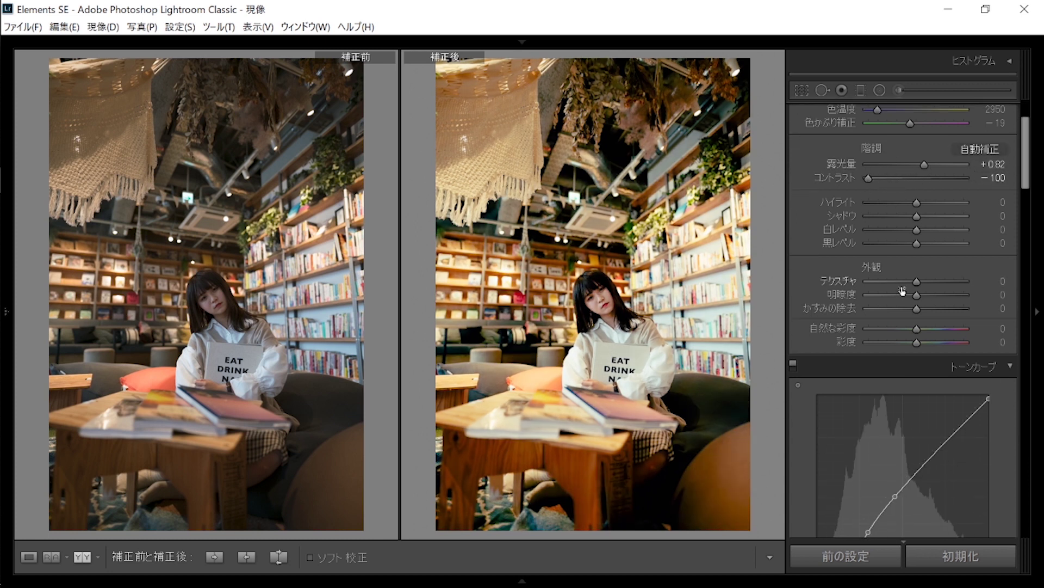
{"action": "left_click", "coordinate": [887, 202]}
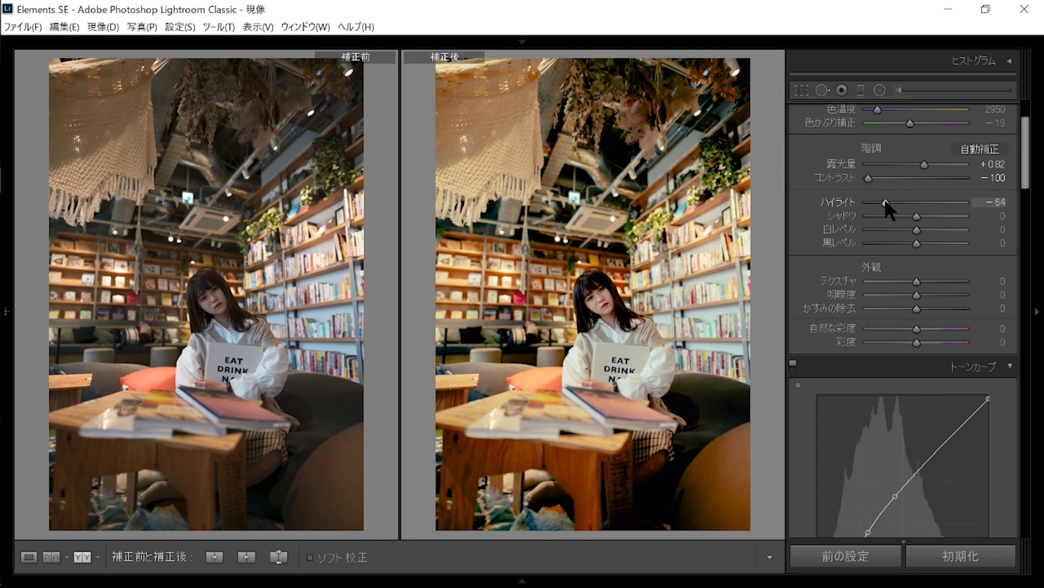
{"action": "left_click_drag", "start_coordinate": [887, 201], "coordinate": [892, 201]}
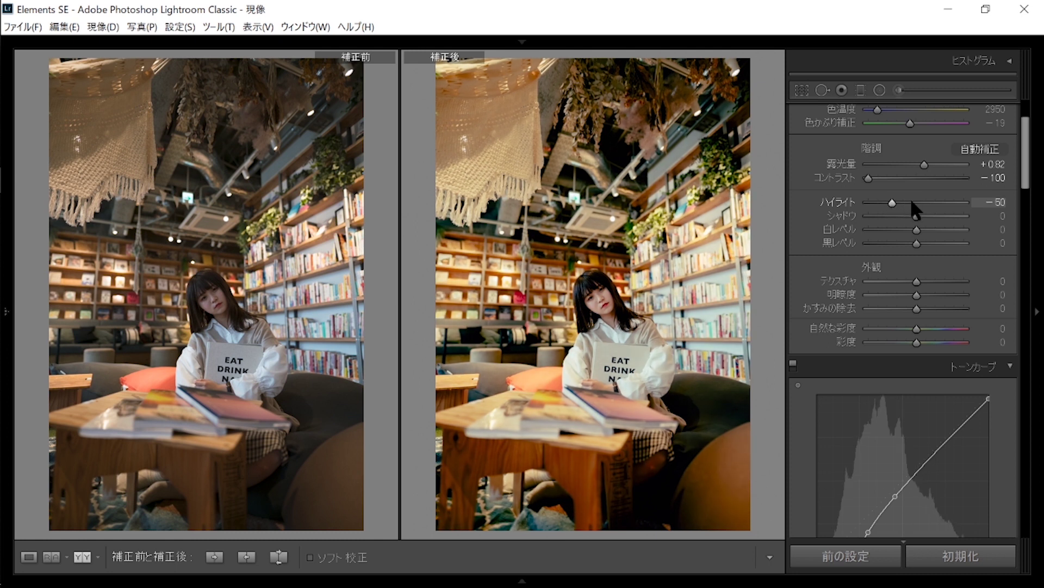
{"action": "left_click", "coordinate": [912, 202]}
{"action": "double_click", "coordinate": [912, 202]}
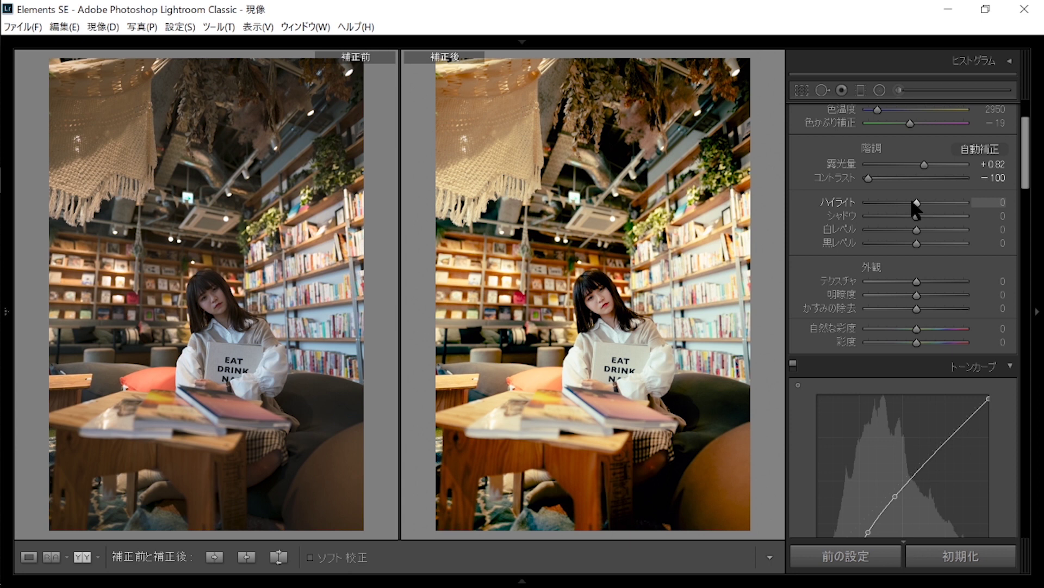
{"action": "left_click", "coordinate": [911, 202]}
Lift Shadows to +37 and raise Blacks toward +60.
{"action": "left_click", "coordinate": [934, 216]}
{"action": "left_click", "coordinate": [938, 242]}
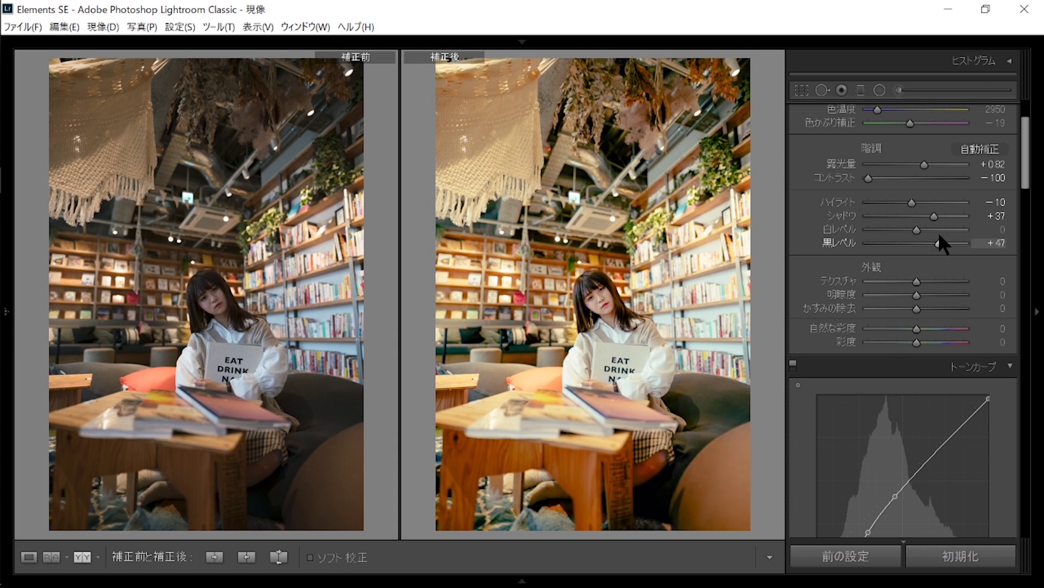
{"action": "left_click_drag", "start_coordinate": [938, 238], "coordinate": [946, 241]}
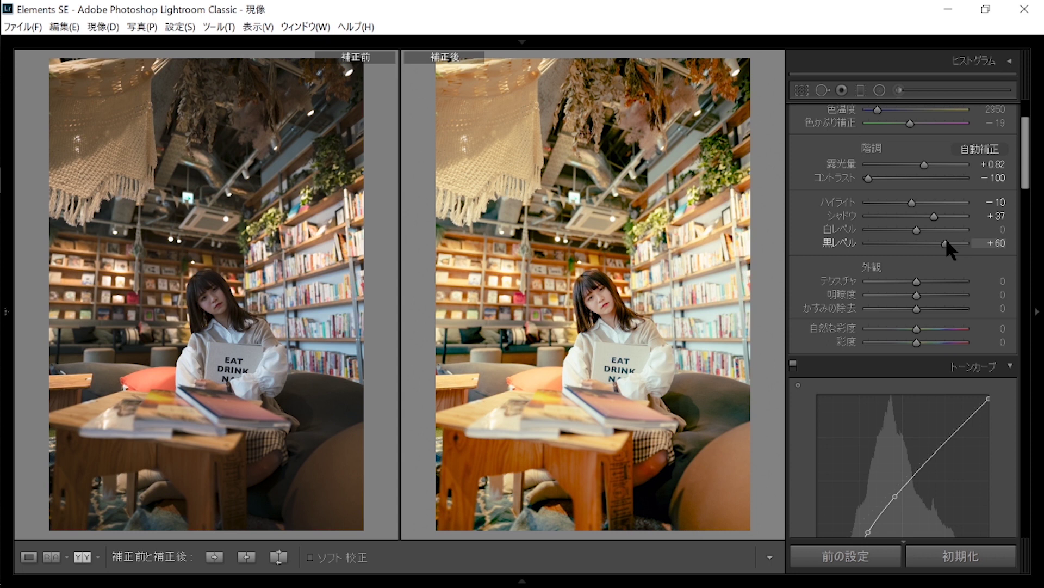
Switch the tone curve to region sliders and set Darks to +15 after trial values.
{"action": "scroll", "coordinate": [947, 242], "scroll_direction": "down", "scroll_amount": 5}
{"action": "scroll", "coordinate": [946, 243], "scroll_direction": "down", "scroll_amount": 3}
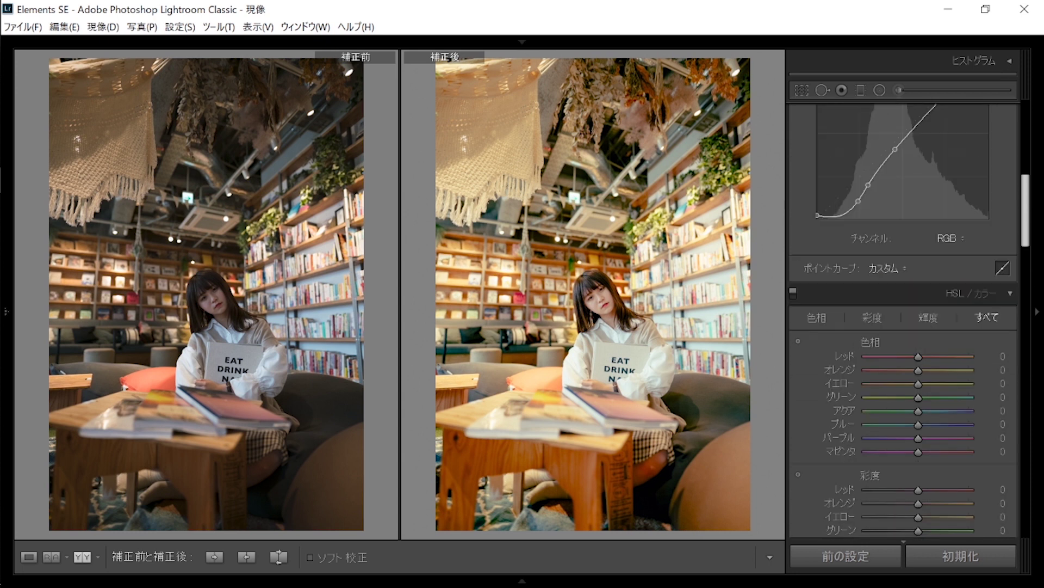
{"action": "scroll", "coordinate": [946, 242], "scroll_direction": "up", "scroll_amount": 5}
{"action": "left_click", "coordinate": [1002, 429]}
{"action": "scroll", "coordinate": [925, 380], "scroll_direction": "down", "scroll_amount": 5}
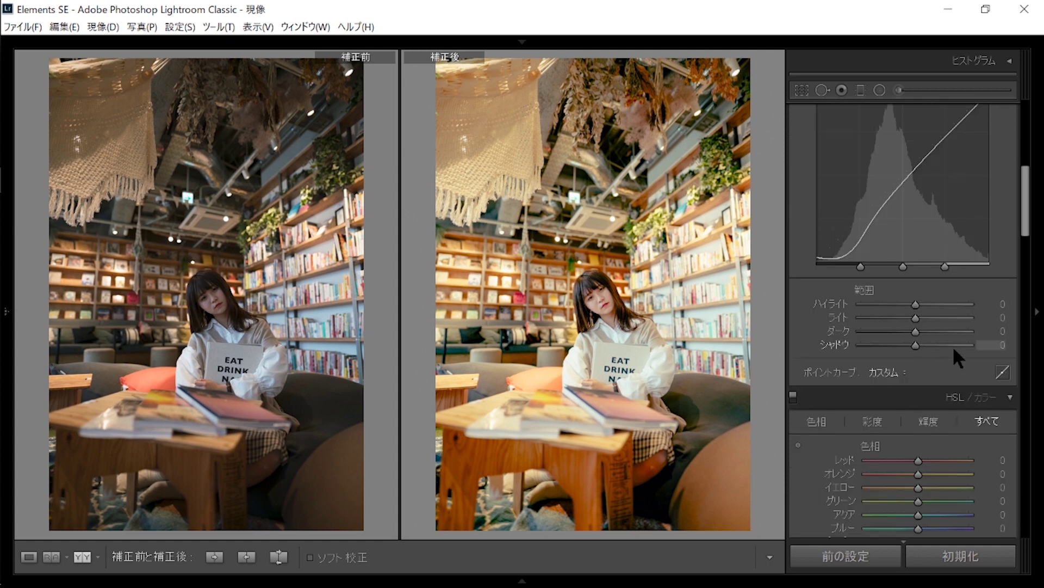
{"action": "mouse_move", "coordinate": [919, 331]}
{"action": "left_mouse_down"}
{"action": "mouse_move", "coordinate": [928, 331]}
{"action": "mouse_move", "coordinate": [904, 344]}
{"action": "left_mouse_up"}
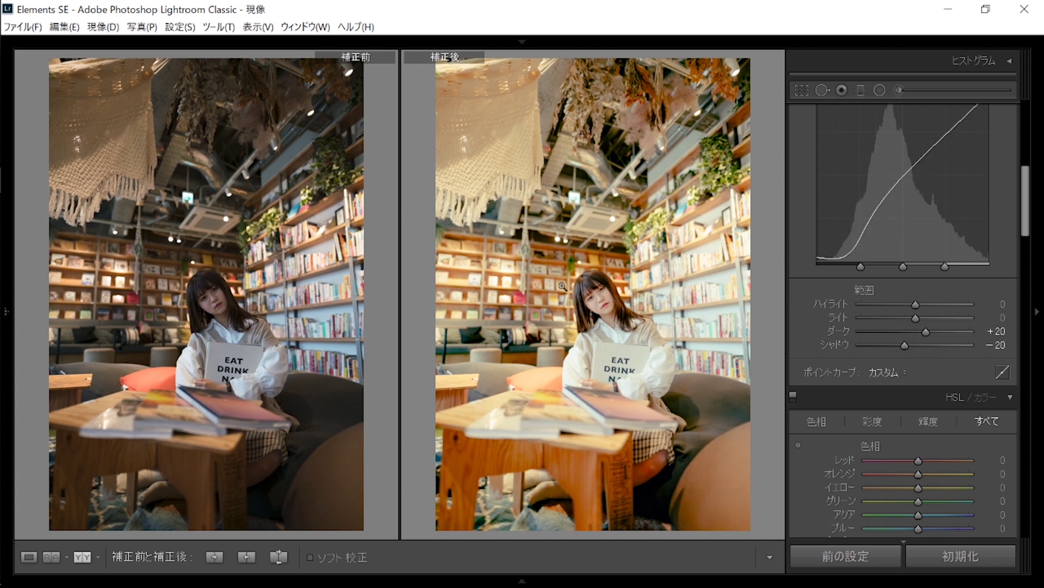
{"action": "left_click_drag", "start_coordinate": [1027, 215], "coordinate": [1028, 212]}
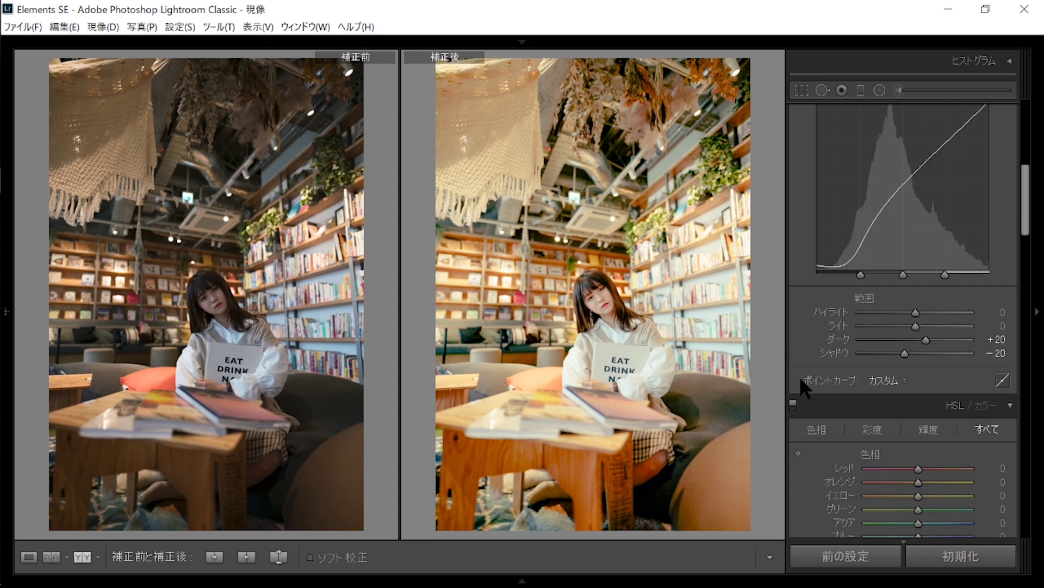
{"action": "left_click_drag", "start_coordinate": [918, 338], "coordinate": [905, 338]}
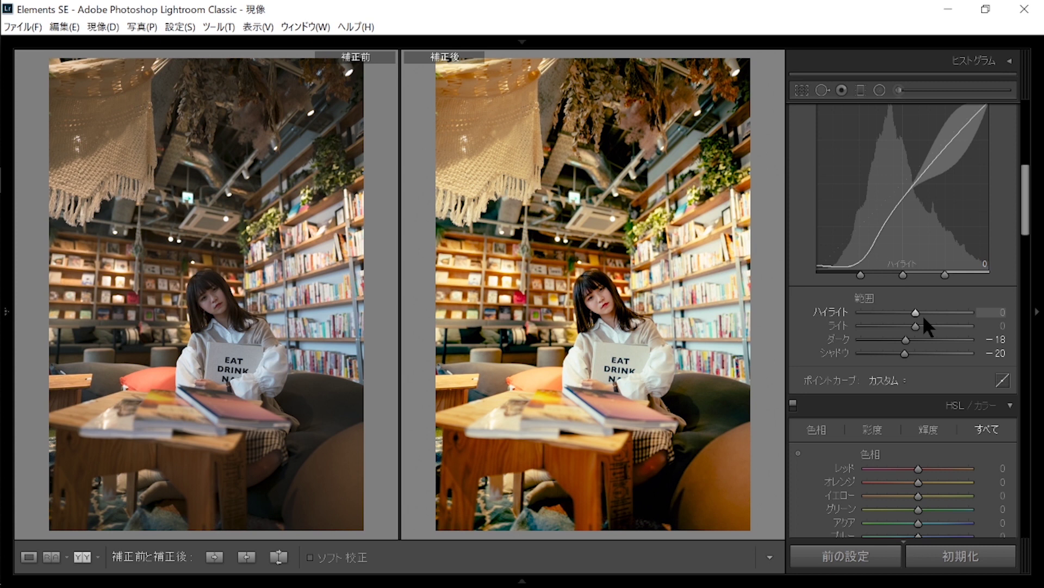
{"action": "double_click", "coordinate": [906, 343]}
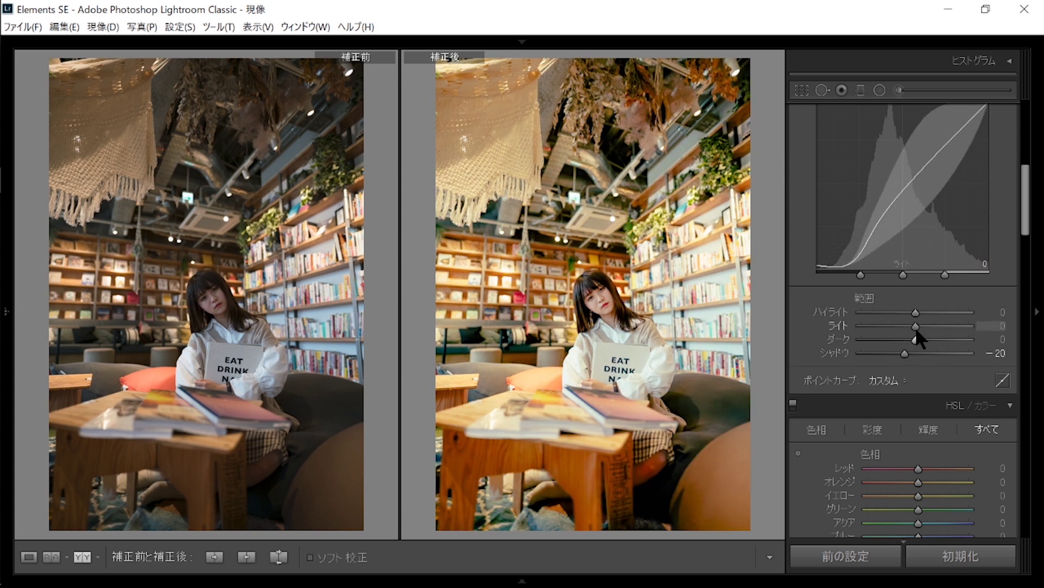
{"action": "left_click_drag", "start_coordinate": [918, 339], "coordinate": [900, 350]}
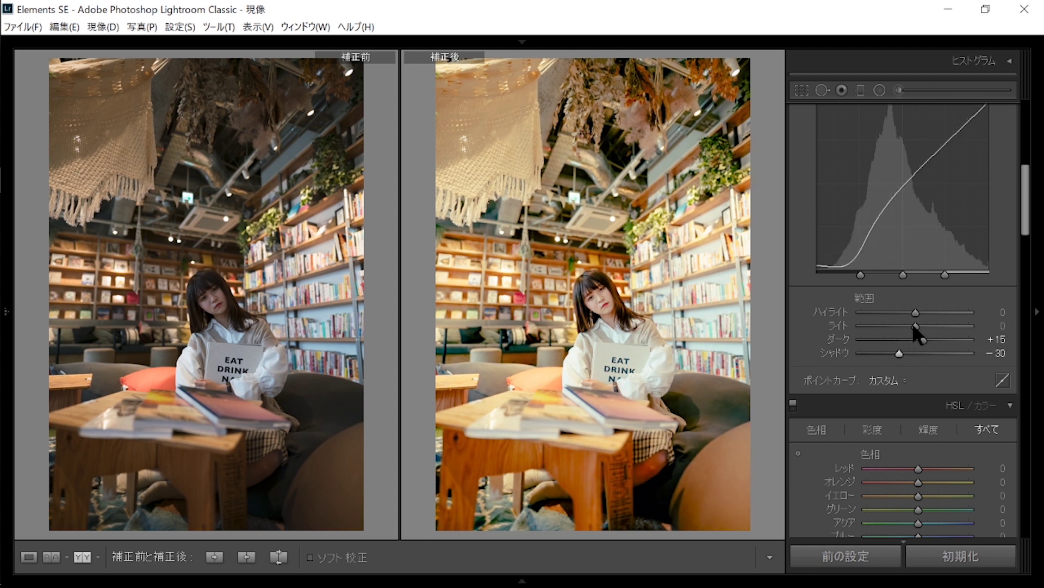
Lower the Highlights and Lights regions to -10.
{"action": "left_click_drag", "start_coordinate": [919, 305], "coordinate": [913, 306]}
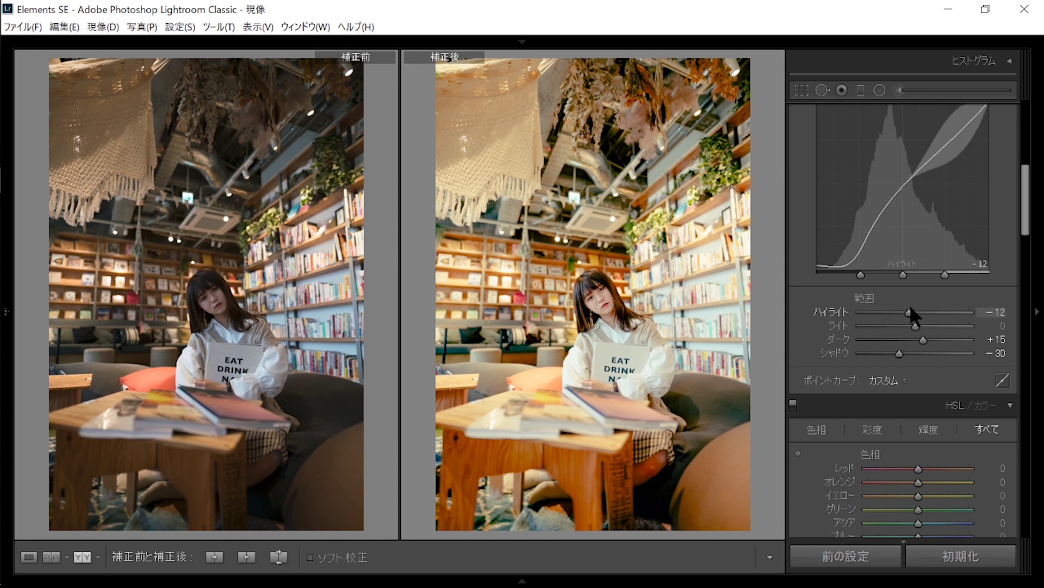
{"action": "left_click_drag", "start_coordinate": [916, 325], "coordinate": [909, 325]}
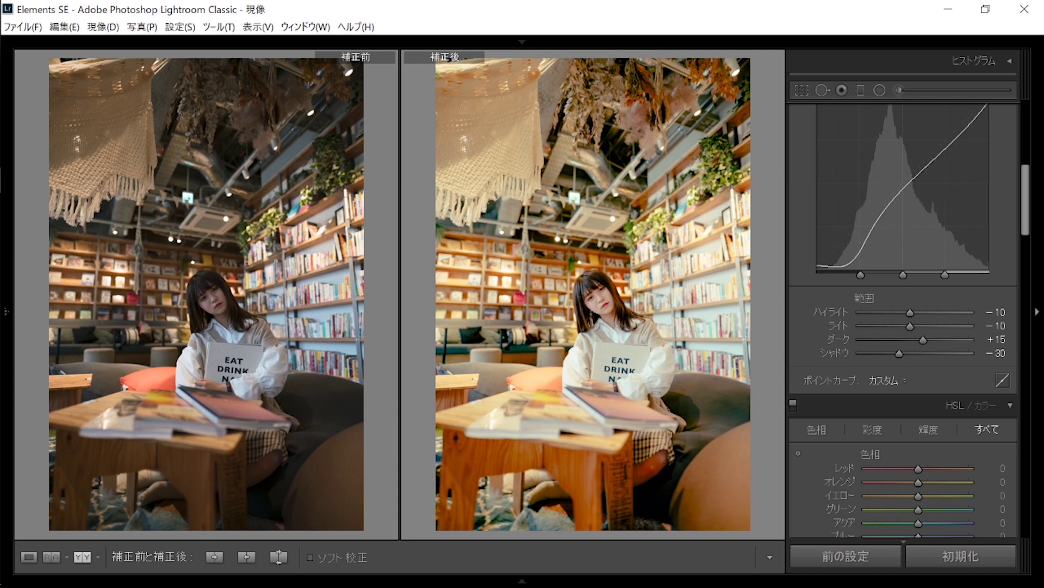
{"action": "left_click_drag", "start_coordinate": [1027, 196], "coordinate": [1026, 130]}
{"action": "mouse_move", "coordinate": [912, 303]}
{"action": "left_mouse_down"}
{"action": "mouse_move", "coordinate": [881, 303]}
{"action": "mouse_move", "coordinate": [910, 303]}
{"action": "left_mouse_up"}
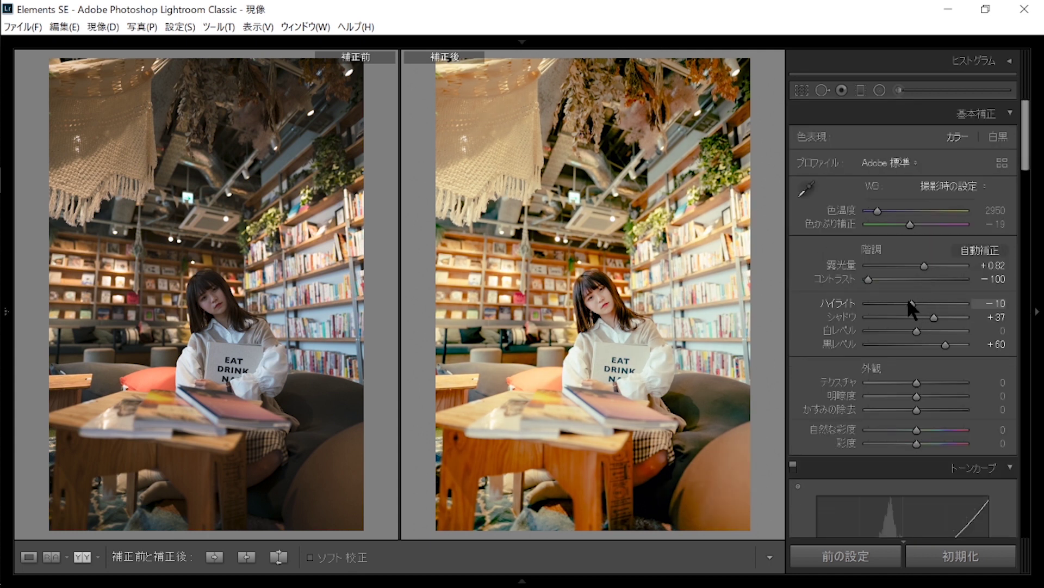
Ease exposure down toward +0.59 and lift the black level slightly.
{"action": "left_click_drag", "start_coordinate": [908, 303], "coordinate": [909, 303]}
{"action": "left_click_drag", "start_coordinate": [924, 266], "coordinate": [921, 266]}
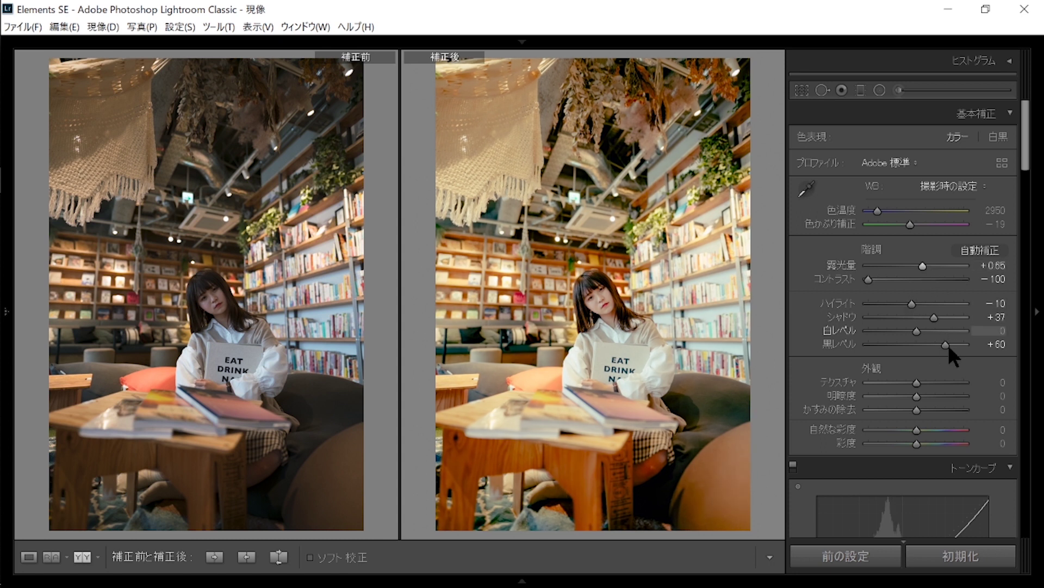
{"action": "mouse_move", "coordinate": [945, 344]}
{"action": "left_mouse_down"}
{"action": "mouse_move", "coordinate": [948, 321]}
{"action": "mouse_move", "coordinate": [949, 347]}
{"action": "mouse_move", "coordinate": [931, 328]}
{"action": "left_mouse_up"}
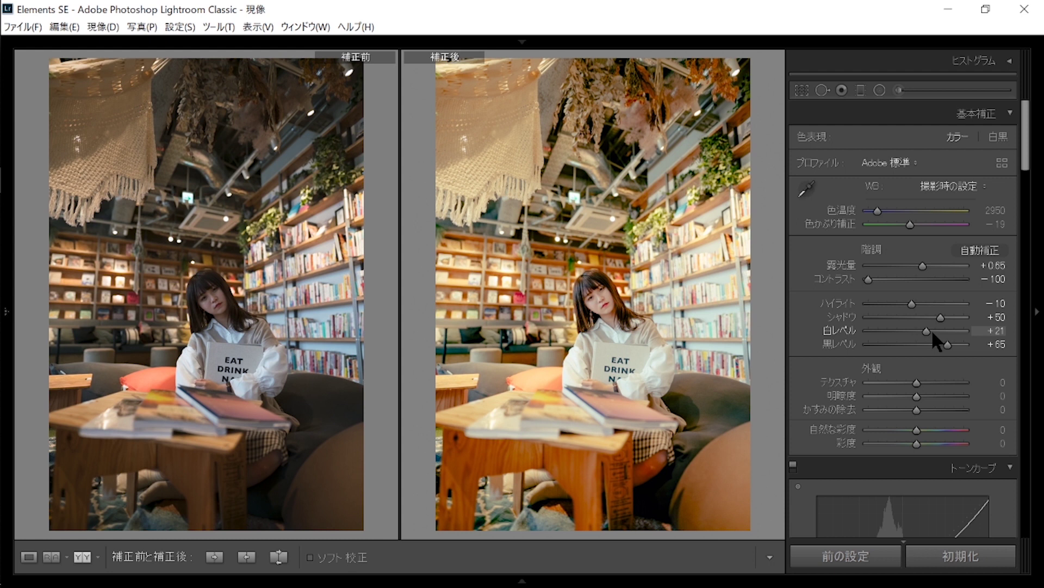
{"action": "left_click_drag", "start_coordinate": [921, 265], "coordinate": [919, 265]}
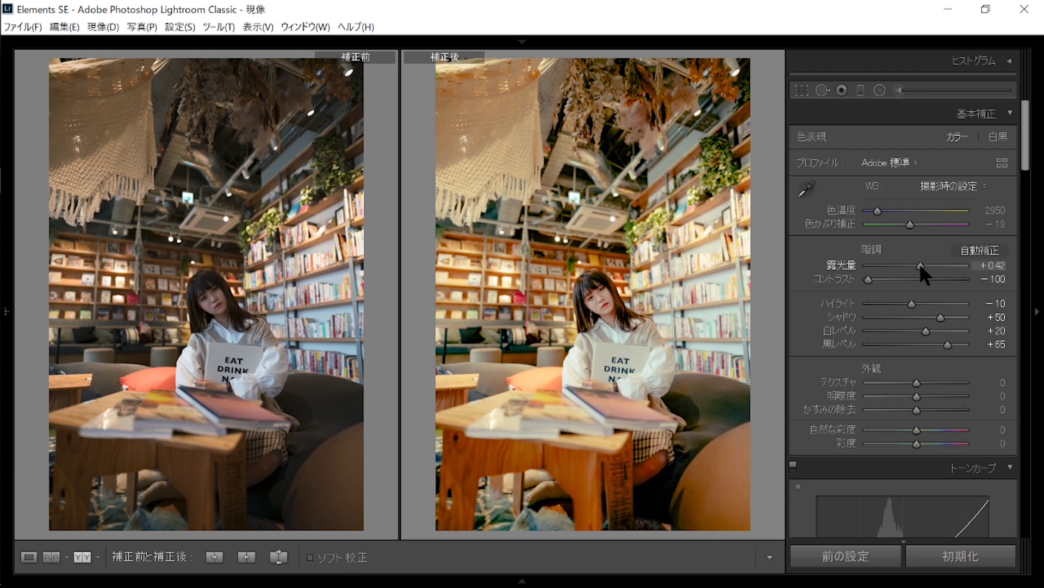
Set Shadows to +45, Whites to +20 and Blacks to +65.
{"action": "left_click_drag", "start_coordinate": [940, 317], "coordinate": [936, 316]}
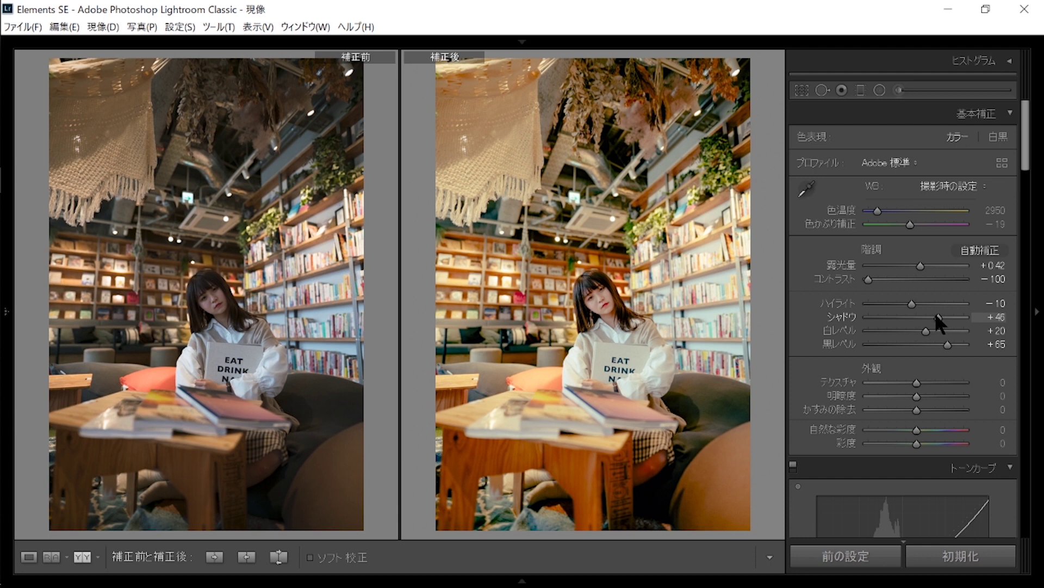
{"action": "left_click_drag", "start_coordinate": [937, 315], "coordinate": [945, 341]}
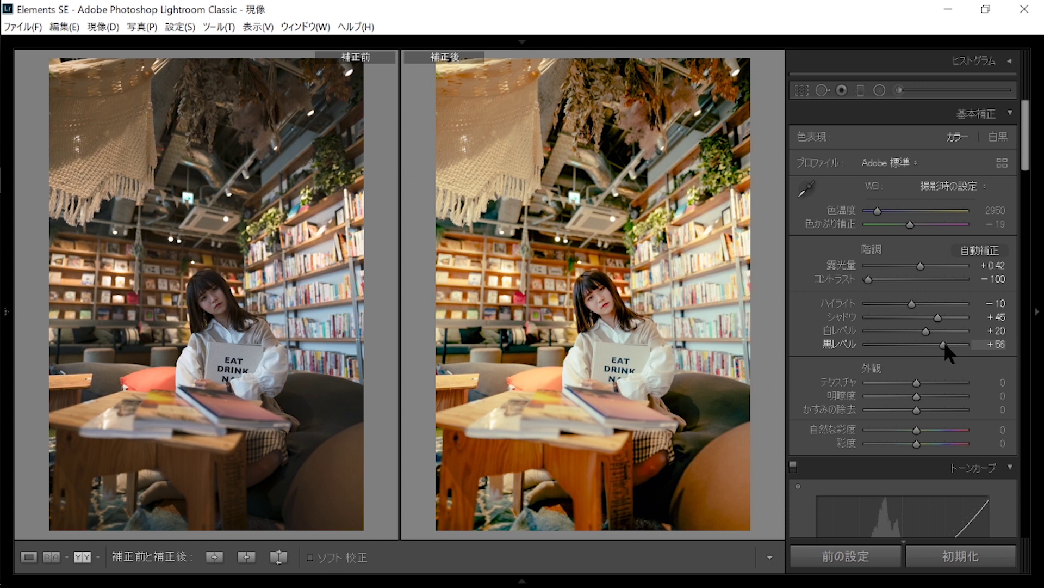
{"action": "left_click_drag", "start_coordinate": [944, 343], "coordinate": [948, 343]}
{"action": "left_click_drag", "start_coordinate": [1024, 125], "coordinate": [1024, 136]}
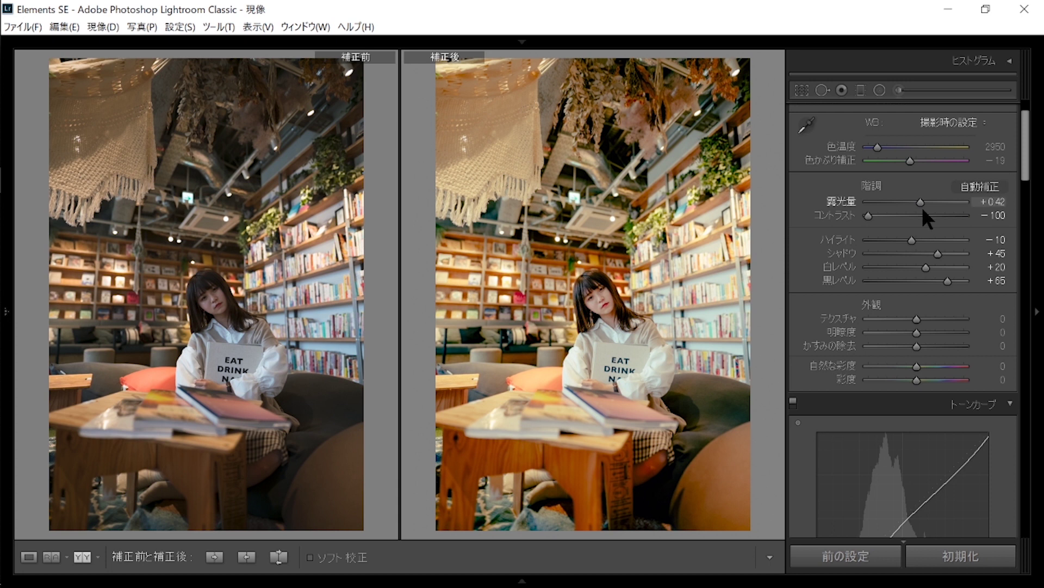
{"action": "left_click_drag", "start_coordinate": [919, 202], "coordinate": [922, 203]}
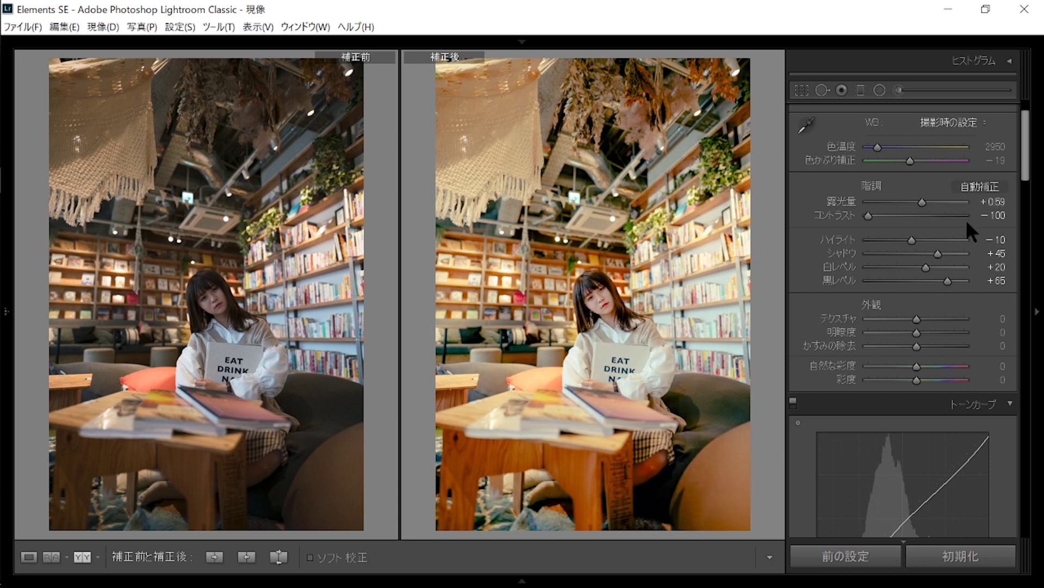
{"action": "scroll", "coordinate": [985, 267], "scroll_direction": "down", "scroll_amount": 3}
In HSL, set Red hue to +5 and Orange hue to -20 after resetting a trial shift.
{"action": "scroll", "coordinate": [995, 294], "scroll_direction": "down", "scroll_amount": 3}
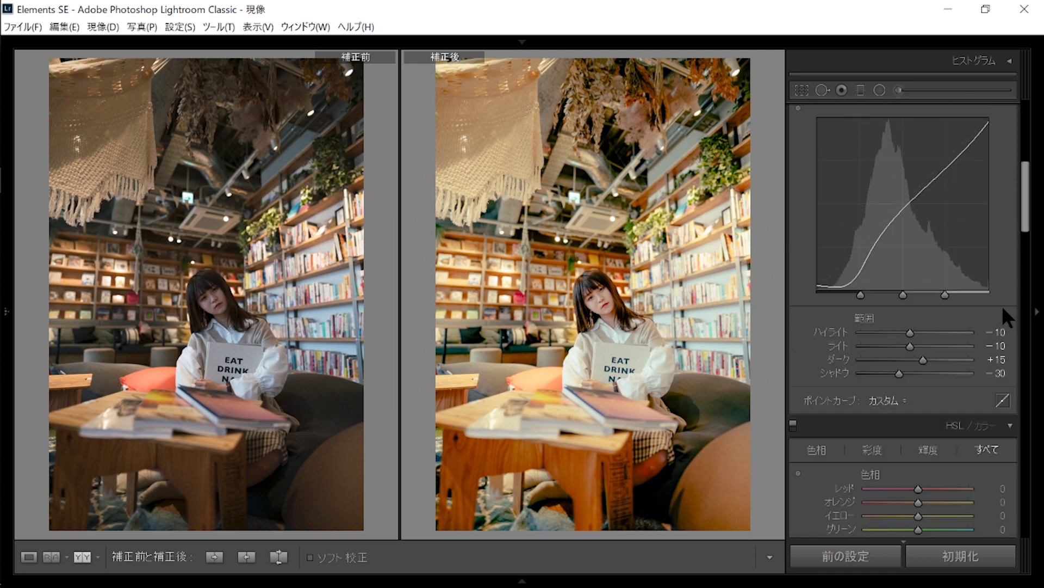
{"action": "scroll", "coordinate": [1004, 315], "scroll_direction": "down", "scroll_amount": 3}
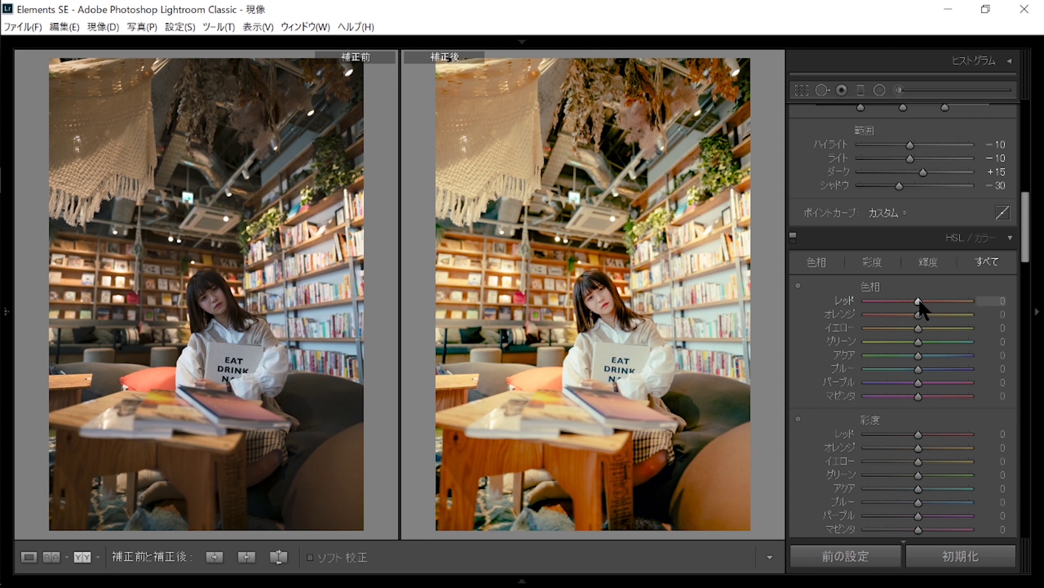
{"action": "left_click_drag", "start_coordinate": [920, 297], "coordinate": [922, 300]}
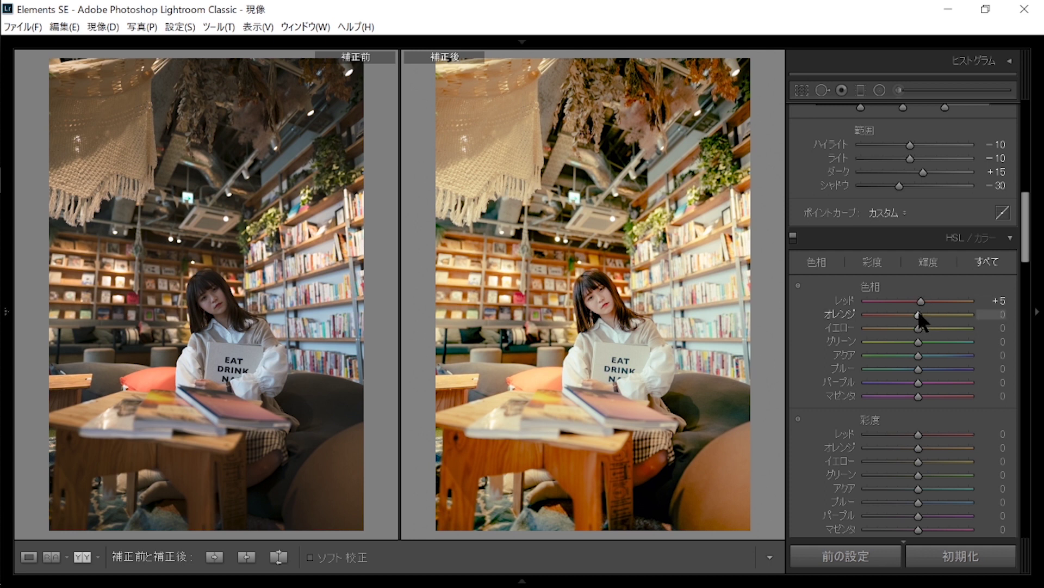
{"action": "left_click_drag", "start_coordinate": [920, 315], "coordinate": [932, 315]}
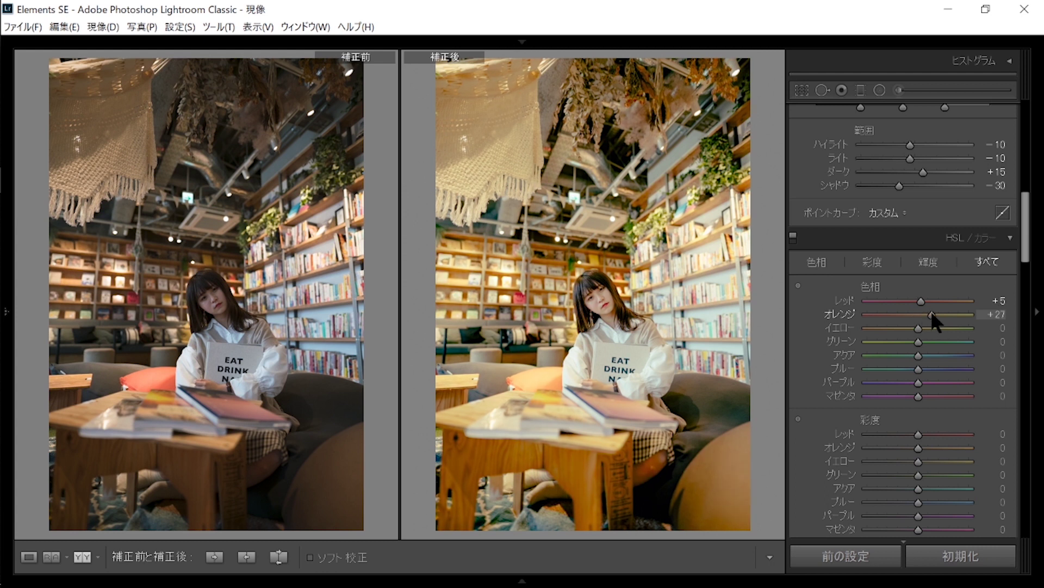
{"action": "double_click", "coordinate": [931, 315]}
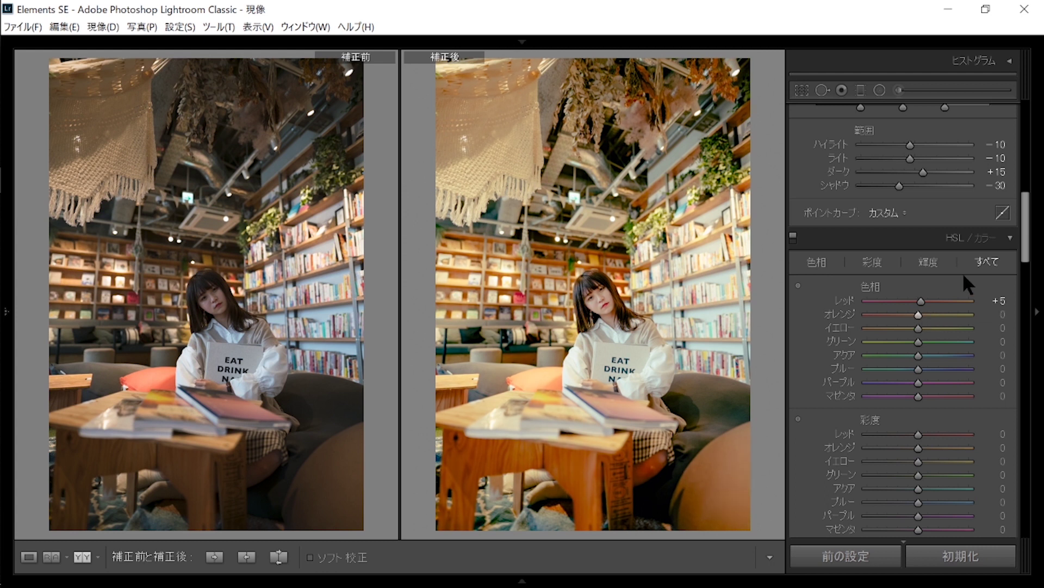
{"action": "left_click_drag", "start_coordinate": [918, 314], "coordinate": [905, 314]}
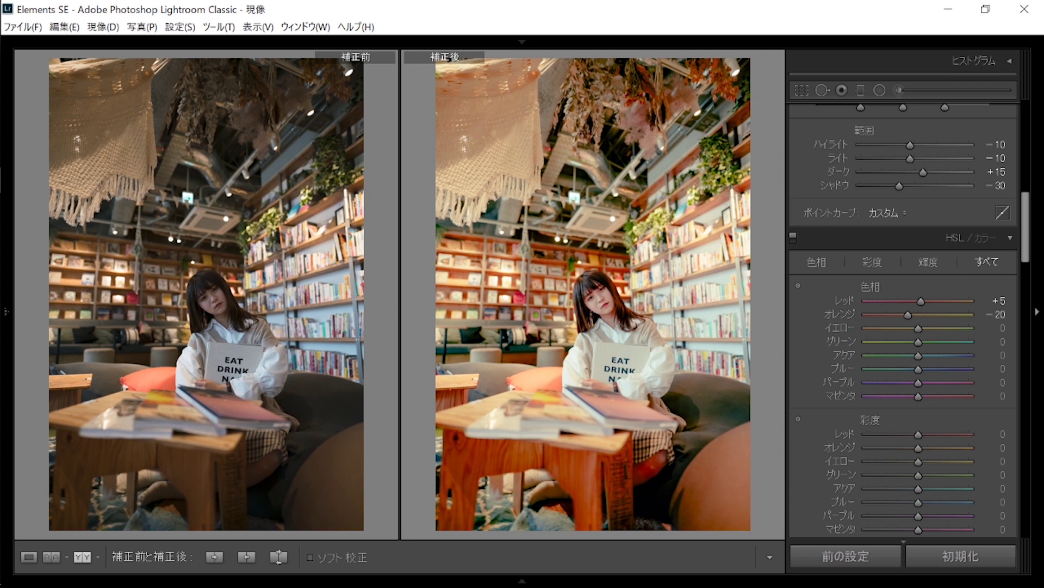
{"action": "left_click_drag", "start_coordinate": [1026, 229], "coordinate": [1028, 494]}
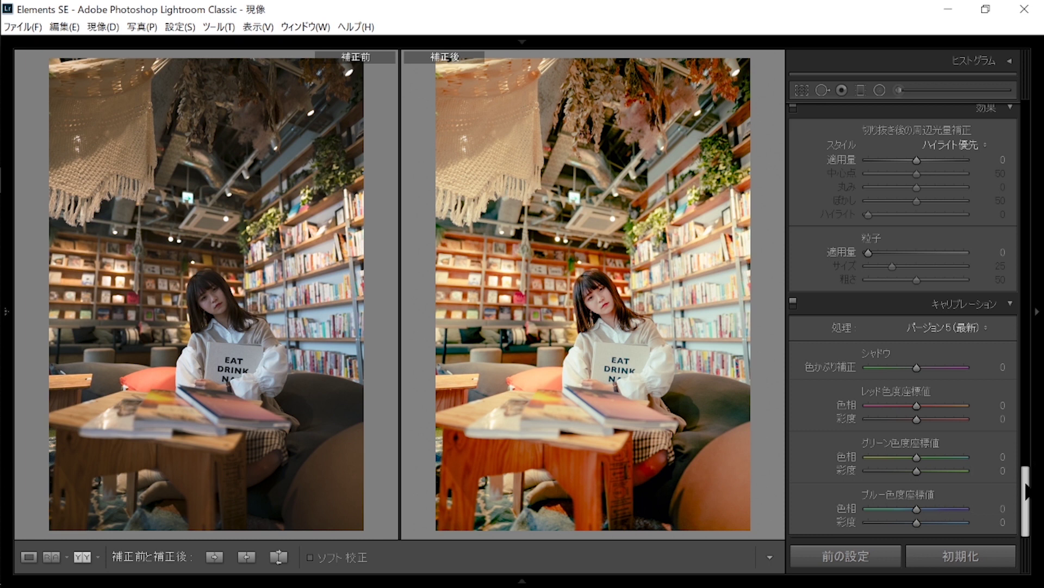
Shift the HSL hues to yellow -15, green -19, aqua +30 and blue -10.
{"action": "left_click_drag", "start_coordinate": [1026, 501], "coordinate": [1026, 133]}
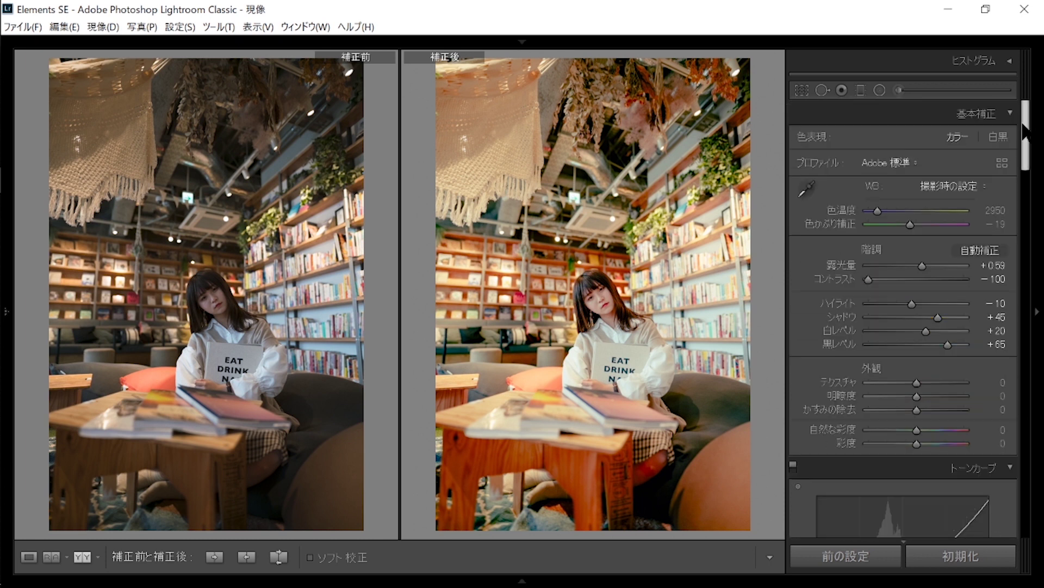
{"action": "left_click_drag", "start_coordinate": [1026, 134], "coordinate": [1027, 236]}
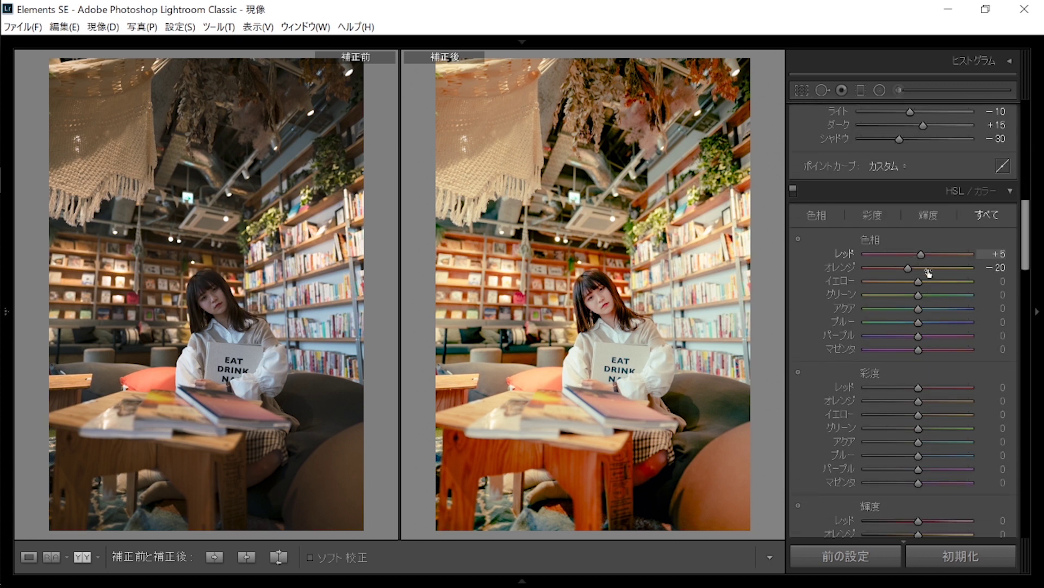
{"action": "left_click_drag", "start_coordinate": [922, 279], "coordinate": [923, 281]}
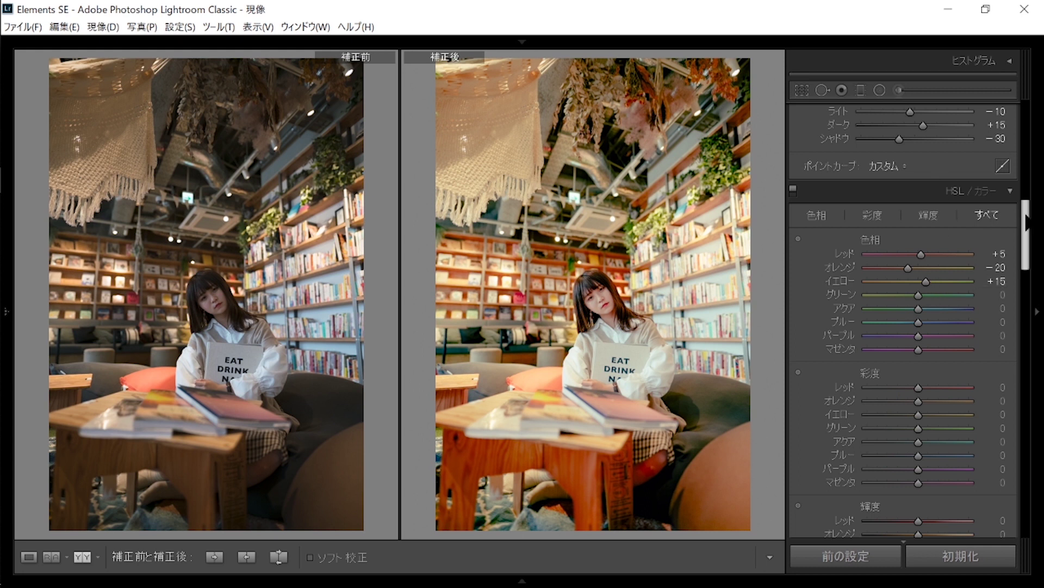
{"action": "left_click_drag", "start_coordinate": [926, 281], "coordinate": [909, 282]}
{"action": "scroll", "coordinate": [1026, 240], "scroll_direction": "down", "scroll_amount": 1}
{"action": "left_click_drag", "start_coordinate": [918, 264], "coordinate": [913, 264]}
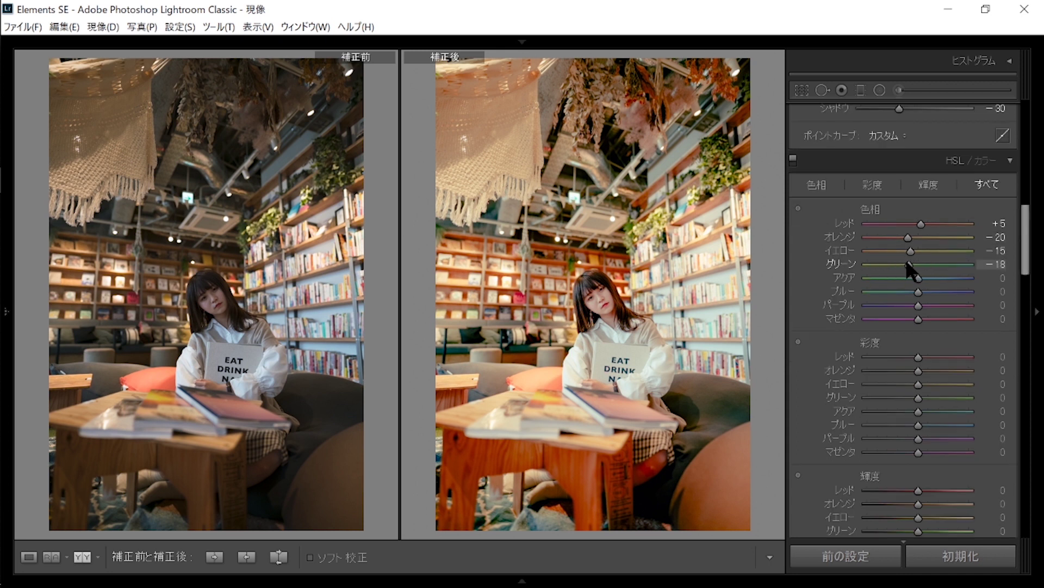
{"action": "left_click_drag", "start_coordinate": [906, 259], "coordinate": [930, 278]}
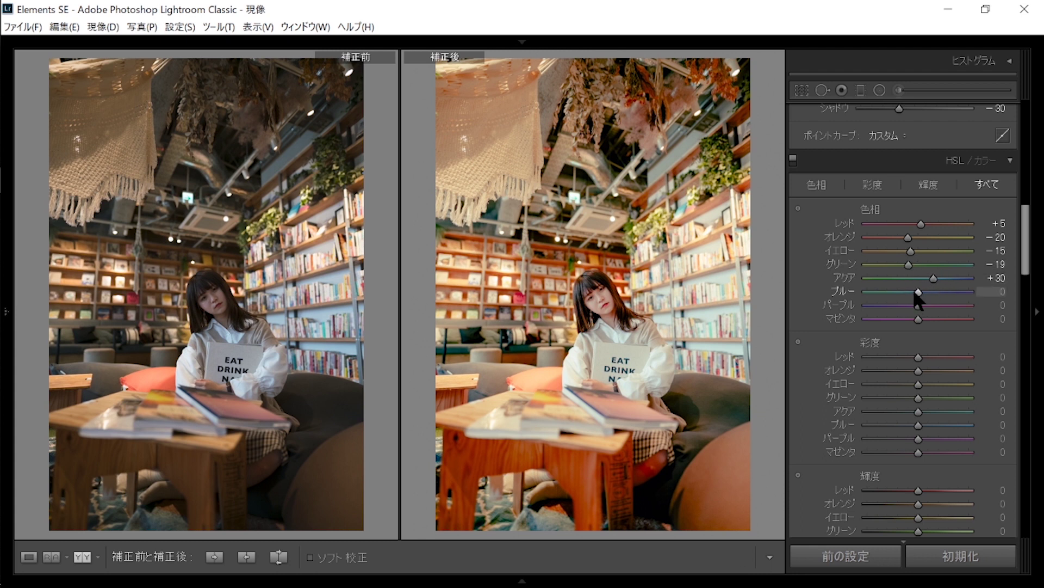
{"action": "left_click_drag", "start_coordinate": [914, 293], "coordinate": [911, 297]}
Set purple hue +31 and magenta hue +34, resetting their saturations to zero.
{"action": "mouse_move", "coordinate": [915, 293]}
{"action": "left_mouse_down"}
{"action": "mouse_move", "coordinate": [968, 308]}
{"action": "mouse_move", "coordinate": [820, 309]}
{"action": "mouse_move", "coordinate": [994, 311]}
{"action": "mouse_move", "coordinate": [775, 309]}
{"action": "left_mouse_up"}
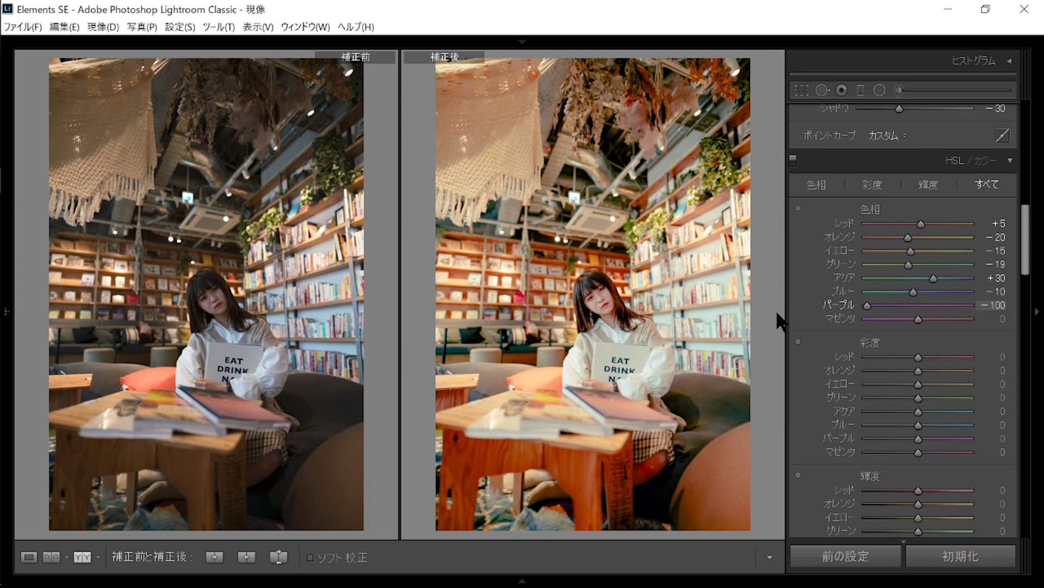
{"action": "left_click", "coordinate": [965, 438]}
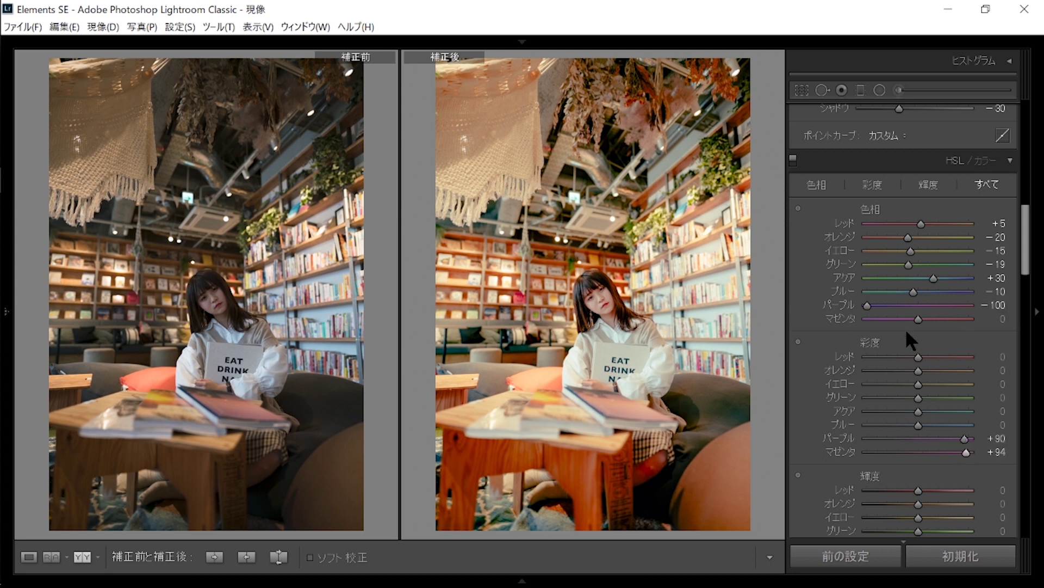
{"action": "mouse_move", "coordinate": [869, 305]}
{"action": "left_mouse_down"}
{"action": "mouse_move", "coordinate": [918, 305]}
{"action": "mouse_move", "coordinate": [831, 305]}
{"action": "left_mouse_up"}
{"action": "double_click", "coordinate": [867, 305]}
{"action": "left_click_drag", "start_coordinate": [987, 315], "coordinate": [815, 325]}
{"action": "double_click", "coordinate": [867, 319]}
{"action": "left_click", "coordinate": [934, 304]}
{"action": "double_click", "coordinate": [965, 437]}
{"action": "double_click", "coordinate": [966, 452]}
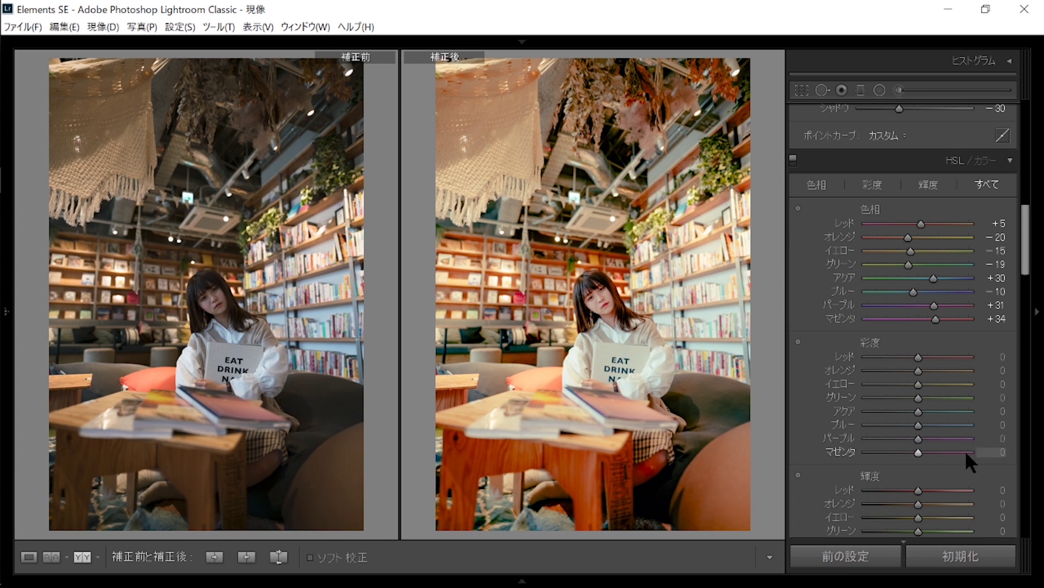
{"action": "scroll", "coordinate": [964, 217], "scroll_direction": "down", "scroll_amount": 3}
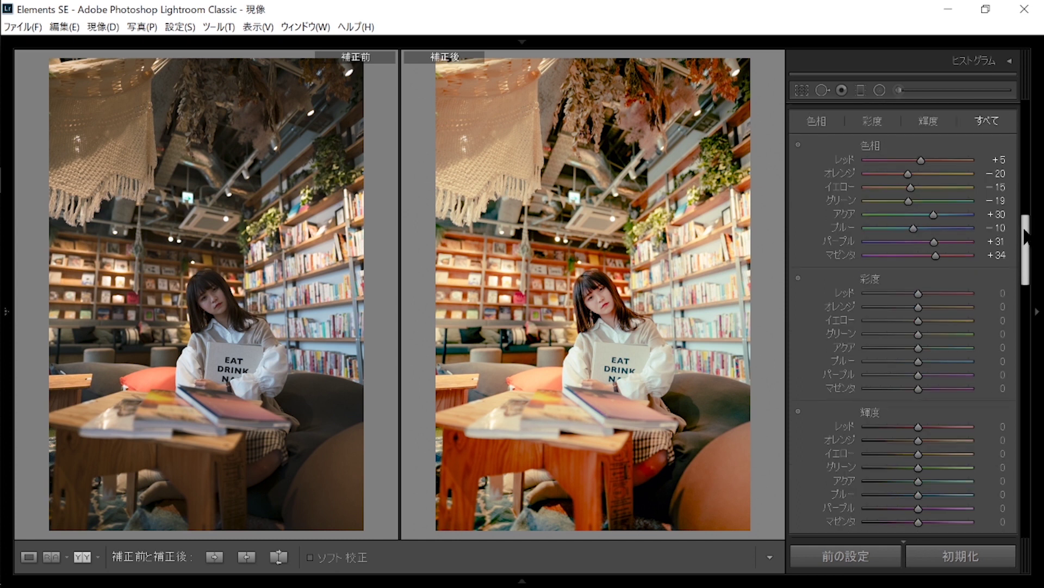
Lower HSL saturation to red -15, orange -20, yellow -5, green -15, aqua -15.
{"action": "left_click", "coordinate": [910, 294]}
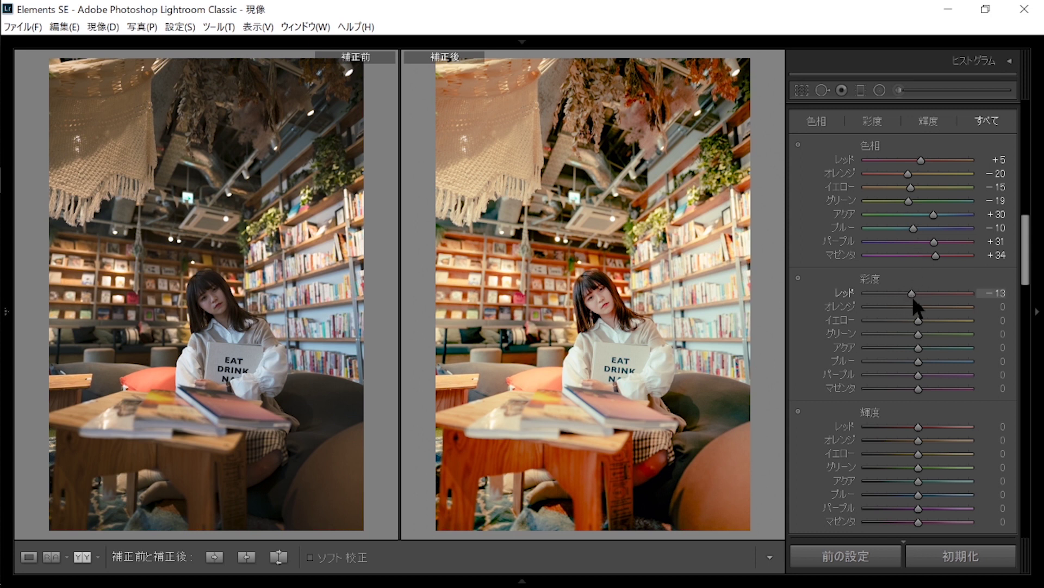
{"action": "left_click_drag", "start_coordinate": [919, 306], "coordinate": [908, 306]}
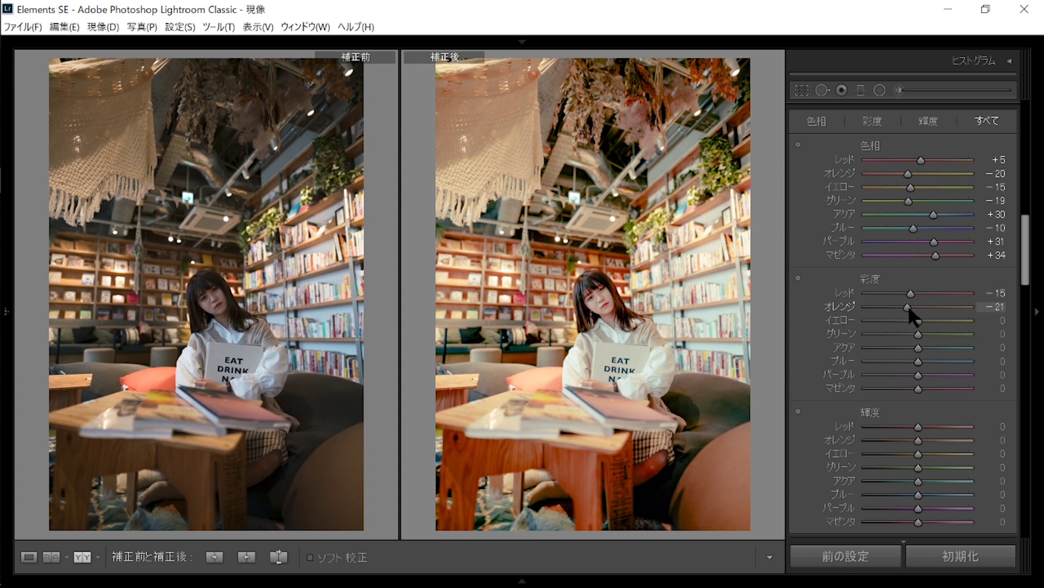
{"action": "left_click_drag", "start_coordinate": [909, 307], "coordinate": [917, 320]}
{"action": "mouse_move", "coordinate": [988, 334]}
{"action": "left_mouse_down"}
{"action": "mouse_move", "coordinate": [893, 333]}
{"action": "mouse_move", "coordinate": [910, 333]}
{"action": "left_mouse_up"}
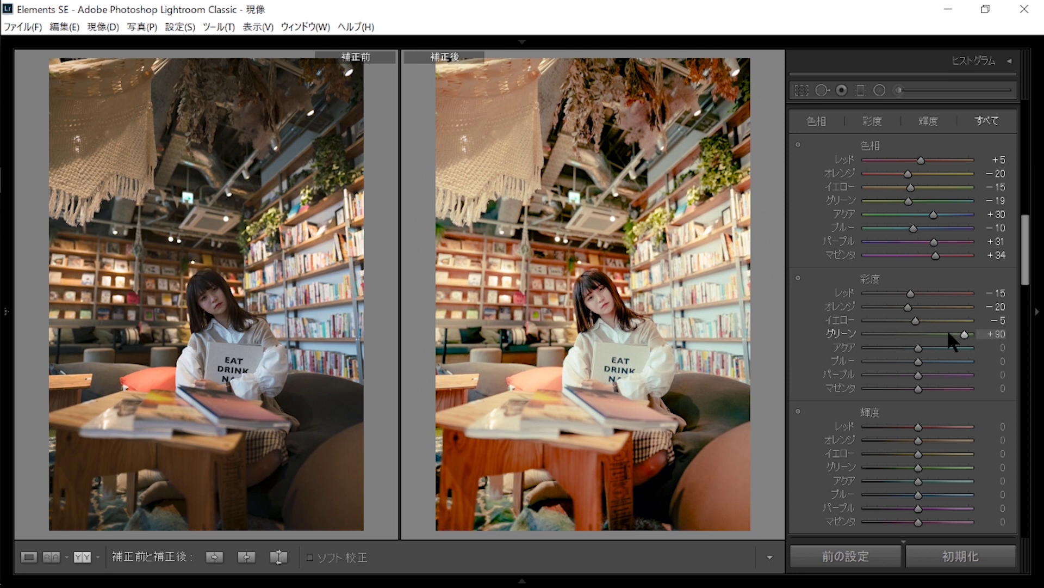
{"action": "mouse_move", "coordinate": [918, 348]}
{"action": "left_mouse_down"}
{"action": "mouse_move", "coordinate": [870, 348]}
{"action": "mouse_move", "coordinate": [944, 352]}
{"action": "mouse_move", "coordinate": [904, 352]}
{"action": "mouse_move", "coordinate": [911, 361]}
{"action": "left_mouse_up"}
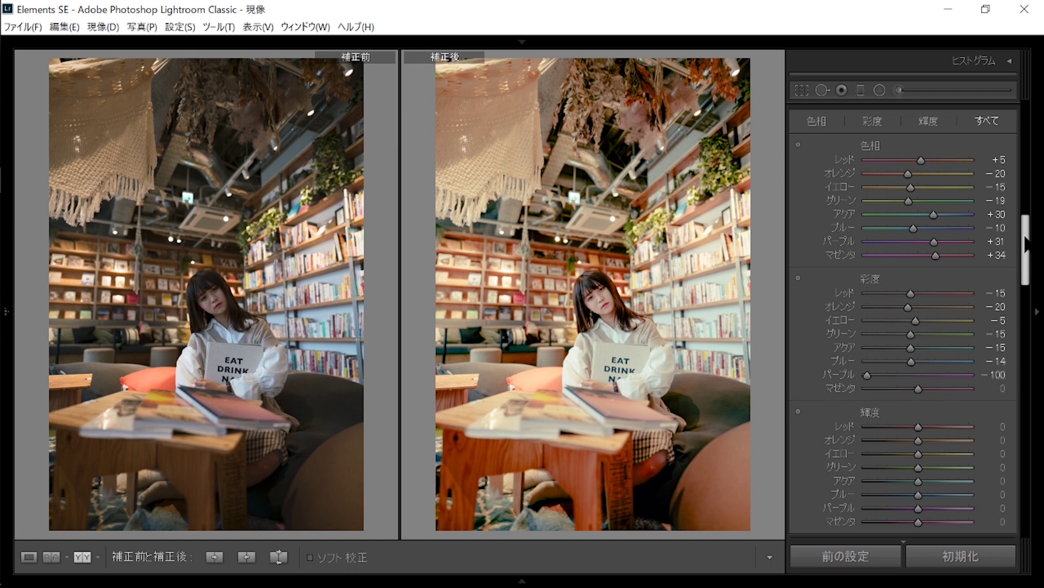
Set purple saturation to -21 and magenta saturation to -22.
{"action": "left_click_drag", "start_coordinate": [1023, 243], "coordinate": [1023, 180]}
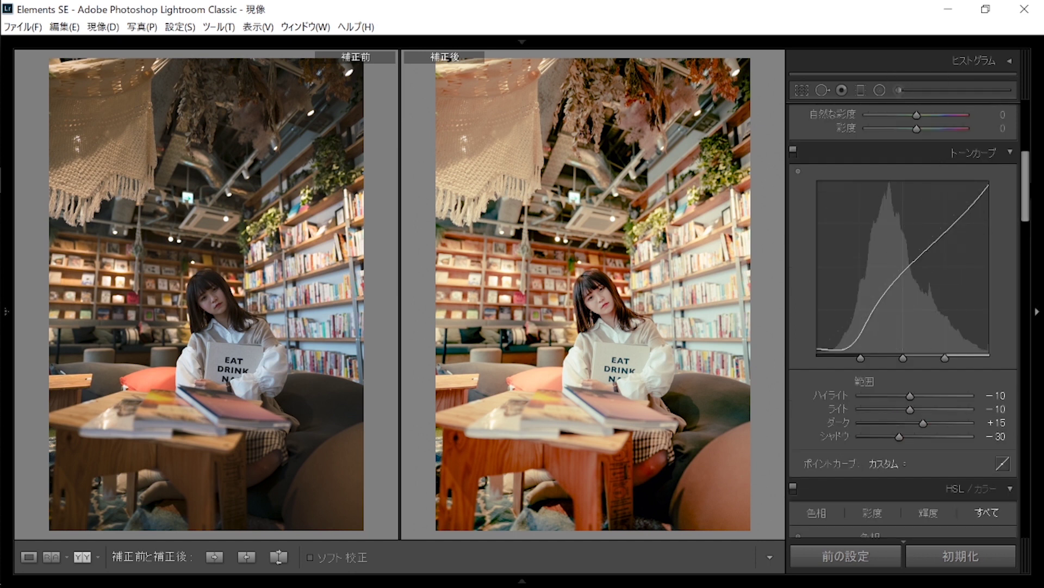
{"action": "scroll", "coordinate": [912, 389], "scroll_direction": "down", "scroll_amount": 5}
{"action": "scroll", "coordinate": [913, 390], "scroll_direction": "down", "scroll_amount": 5}
{"action": "scroll", "coordinate": [912, 406], "scroll_direction": "down", "scroll_amount": 2}
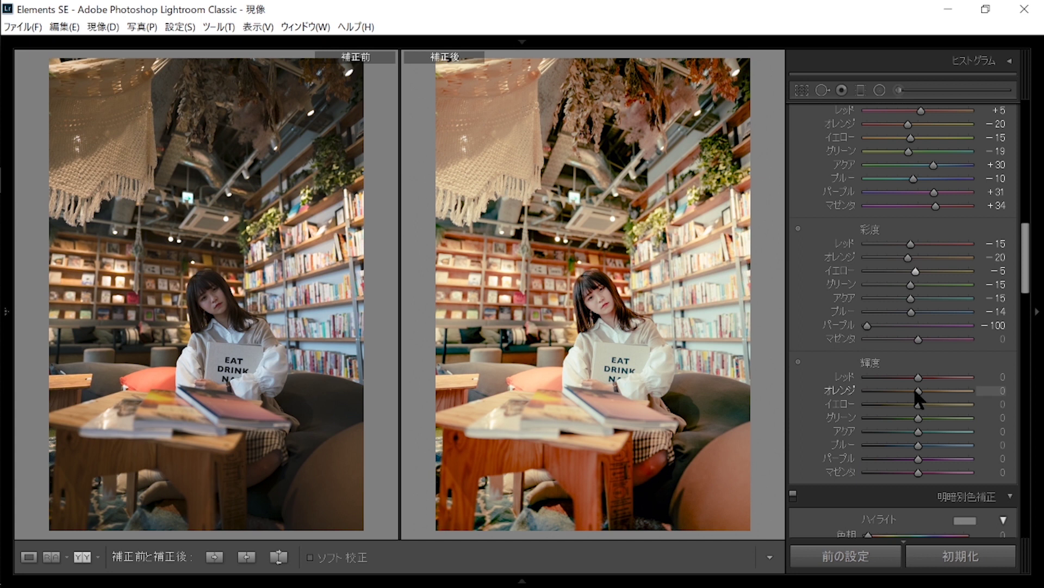
{"action": "double_click", "coordinate": [896, 325]}
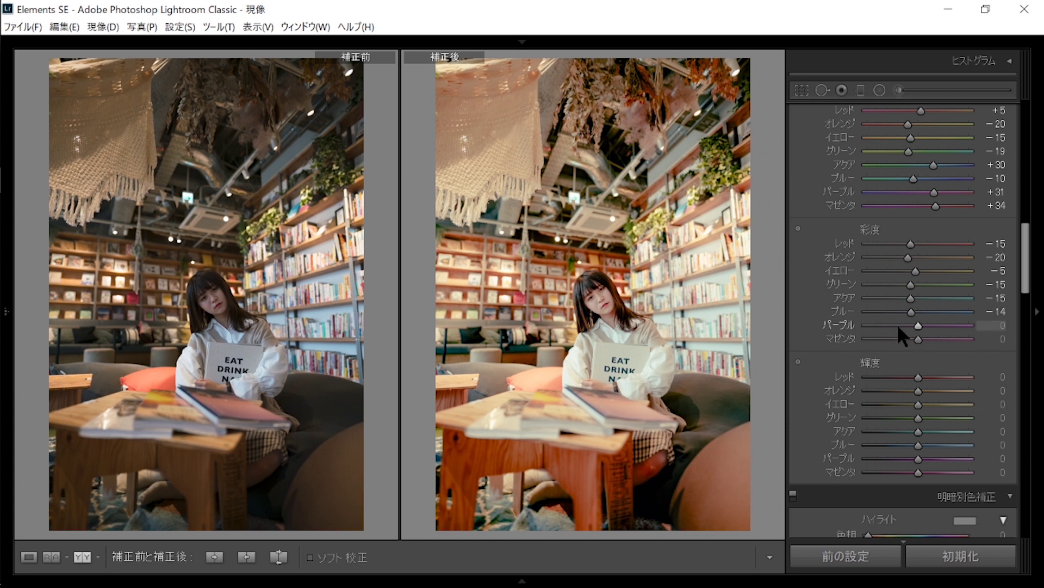
{"action": "left_click", "coordinate": [906, 325]}
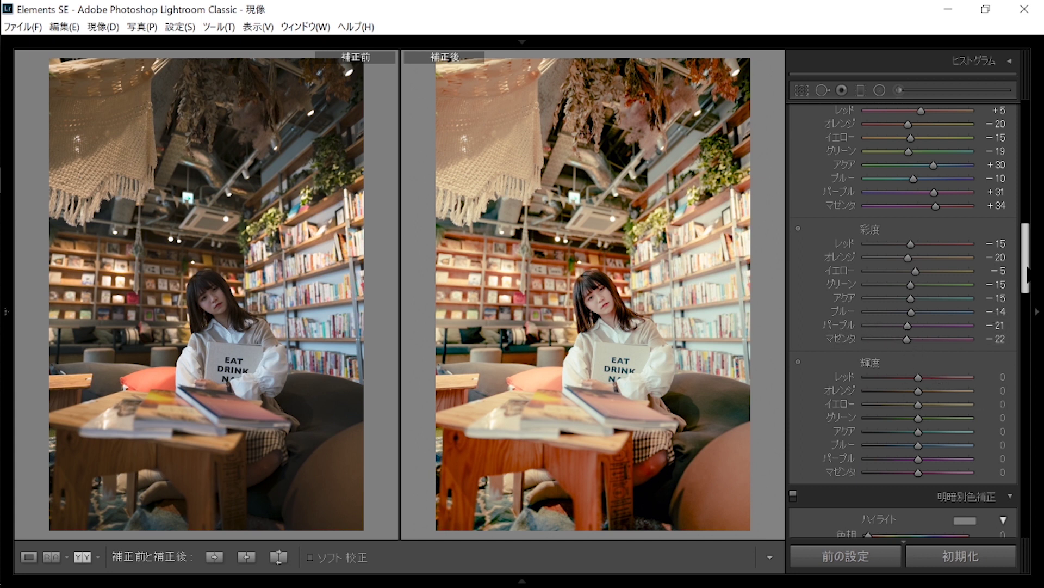
{"action": "scroll", "coordinate": [1027, 275], "scroll_direction": "down", "scroll_amount": 3}
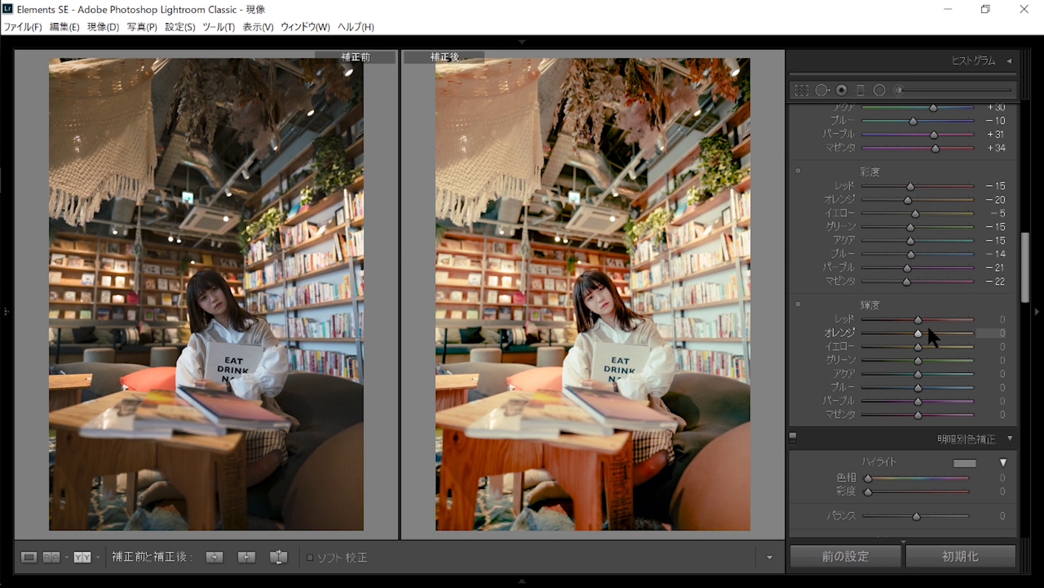
Raise orange luminance to +26 and yellow to +20, leaving red at zero.
{"action": "left_click_drag", "start_coordinate": [918, 337], "coordinate": [933, 332]}
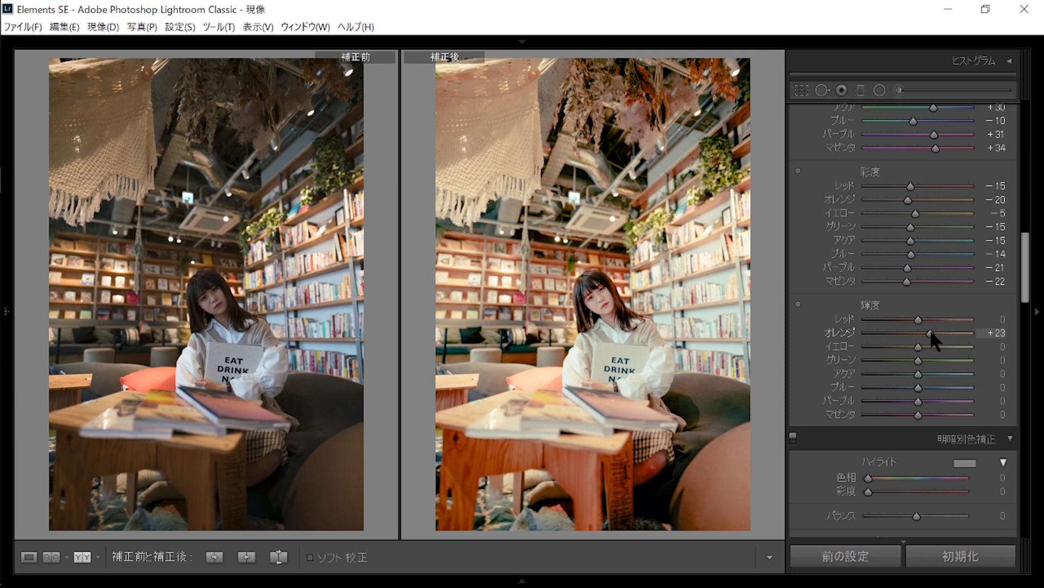
{"action": "mouse_move", "coordinate": [929, 333]}
{"action": "left_mouse_down"}
{"action": "mouse_move", "coordinate": [888, 320]}
{"action": "mouse_move", "coordinate": [932, 325]}
{"action": "mouse_move", "coordinate": [905, 320]}
{"action": "mouse_move", "coordinate": [915, 318]}
{"action": "left_mouse_up"}
{"action": "left_click_drag", "start_coordinate": [918, 320], "coordinate": [920, 321]}
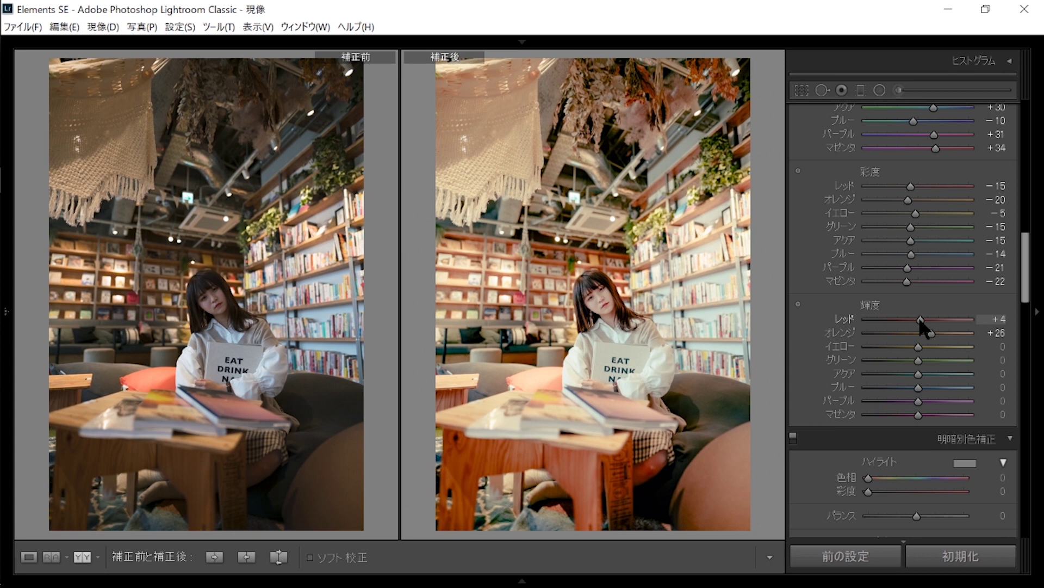
{"action": "double_click", "coordinate": [920, 317]}
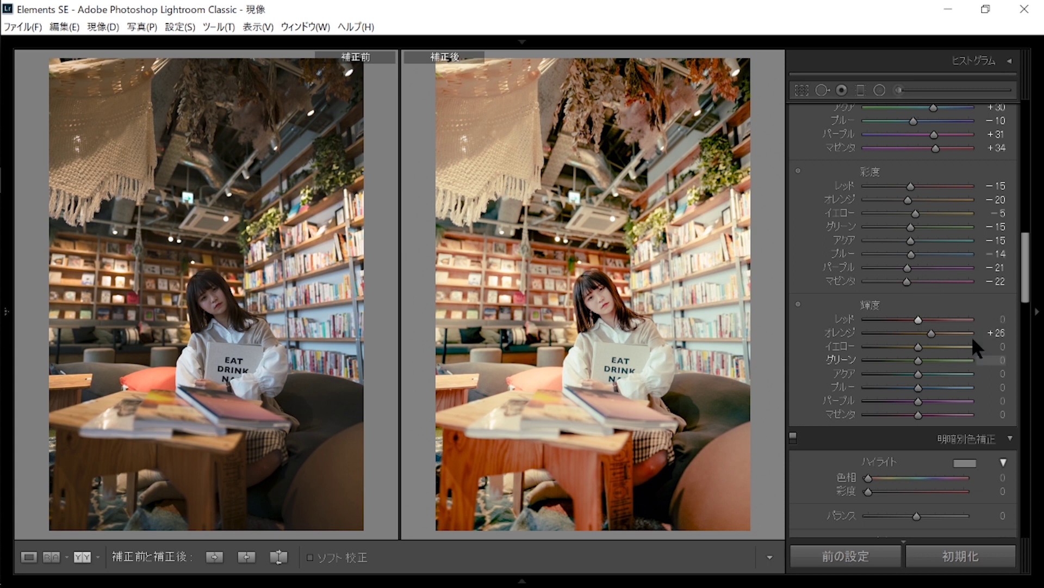
{"action": "left_click_drag", "start_coordinate": [916, 349], "coordinate": [907, 346]}
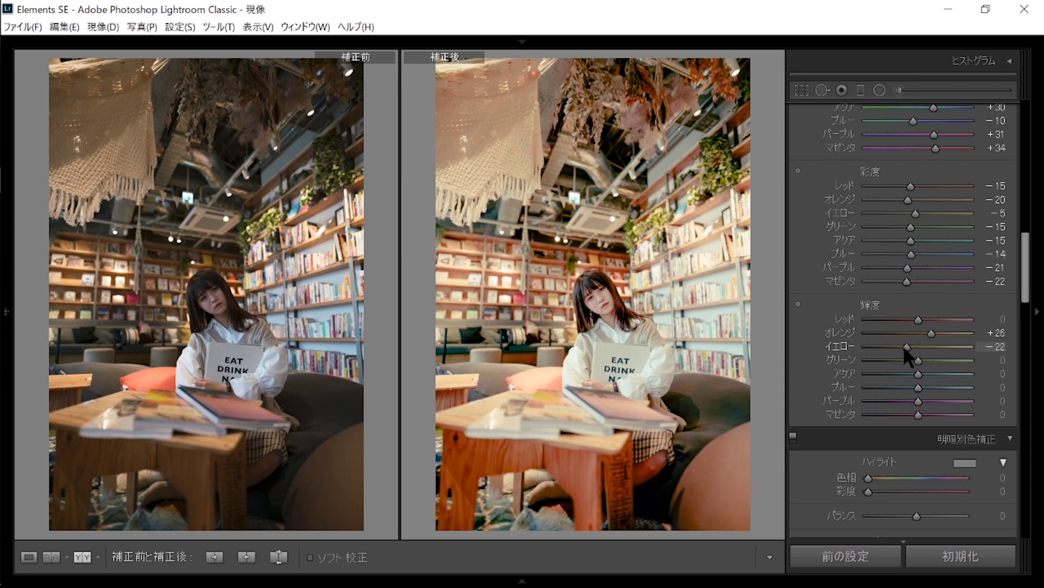
{"action": "double_click", "coordinate": [908, 346]}
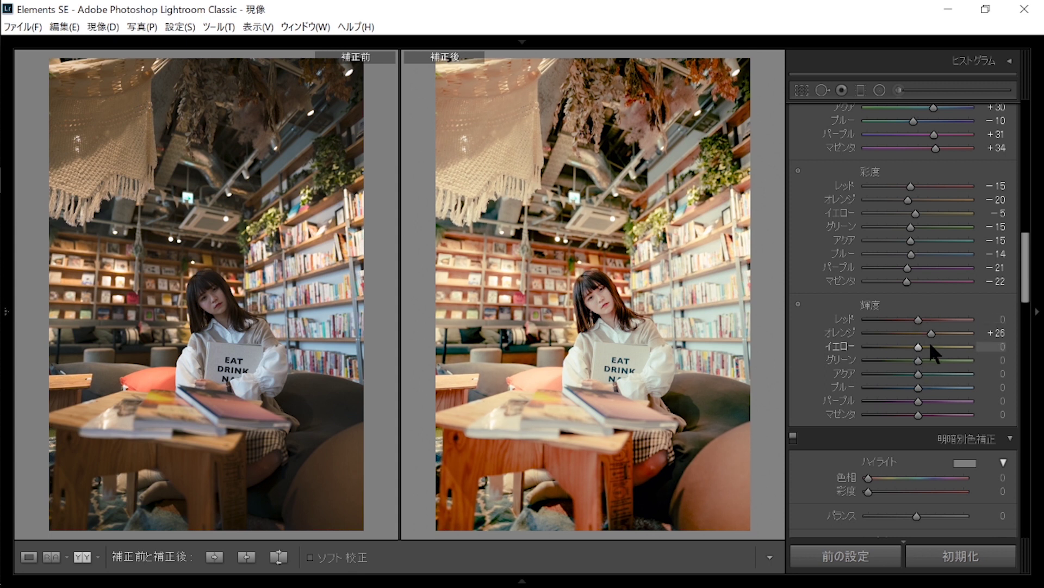
{"action": "left_click_drag", "start_coordinate": [938, 346], "coordinate": [928, 346]}
Brighten luminance for green +14, aqua +10, blue +11, purple +20 and magenta +15.
{"action": "left_click_drag", "start_coordinate": [918, 360], "coordinate": [925, 360]}
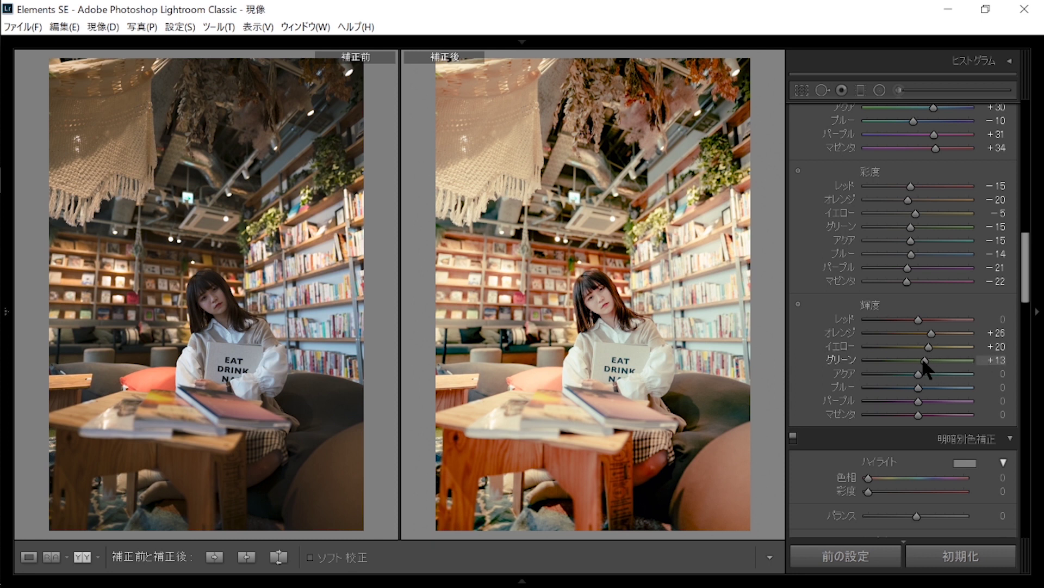
{"action": "left_click_drag", "start_coordinate": [918, 374], "coordinate": [928, 388]}
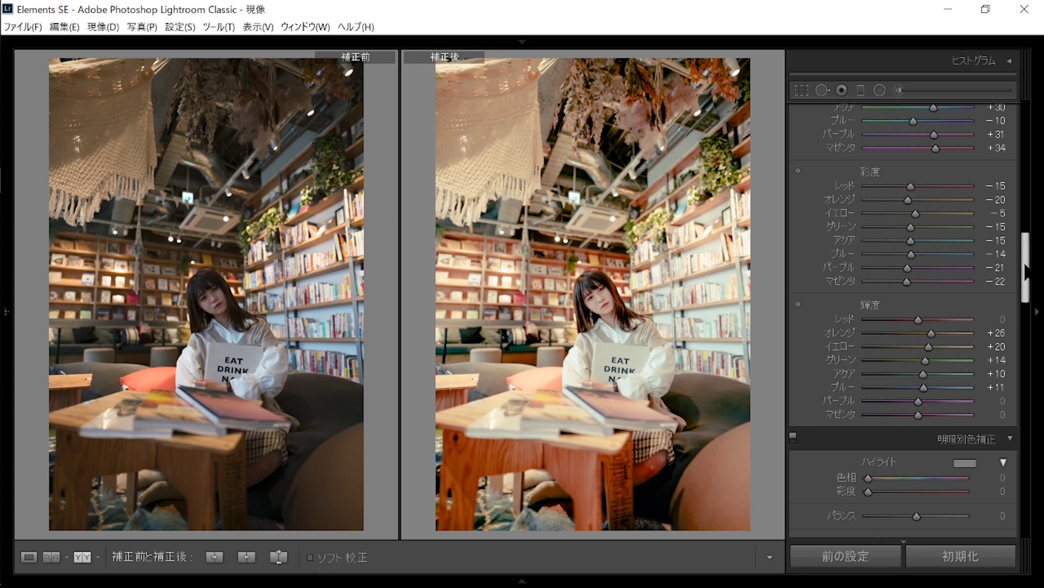
{"action": "left_click_drag", "start_coordinate": [919, 401], "coordinate": [928, 401]}
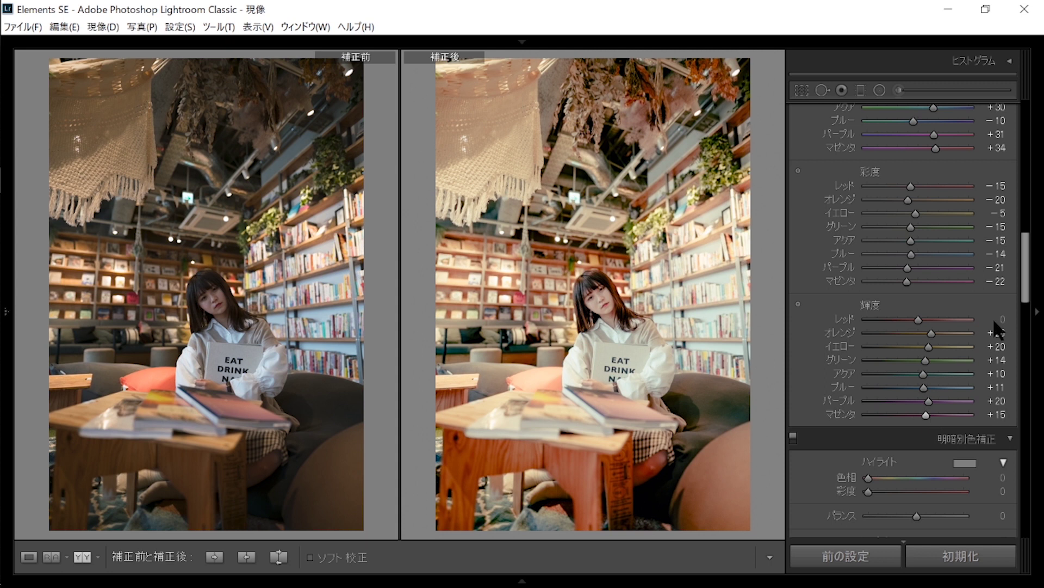
{"action": "left_click_drag", "start_coordinate": [1026, 266], "coordinate": [1025, 500]}
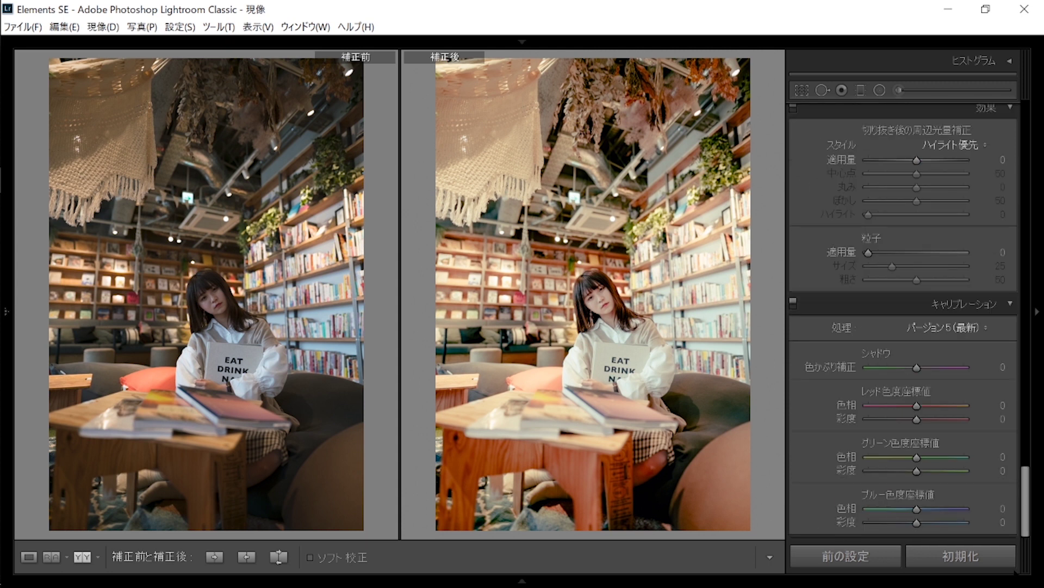
Set calibration shadow tint to +7 and blue primary hue to +40.
{"action": "mouse_move", "coordinate": [918, 365]}
{"action": "left_mouse_down"}
{"action": "mouse_move", "coordinate": [906, 366]}
{"action": "mouse_move", "coordinate": [916, 368]}
{"action": "left_mouse_up"}
{"action": "left_click_drag", "start_coordinate": [918, 367], "coordinate": [920, 367]}
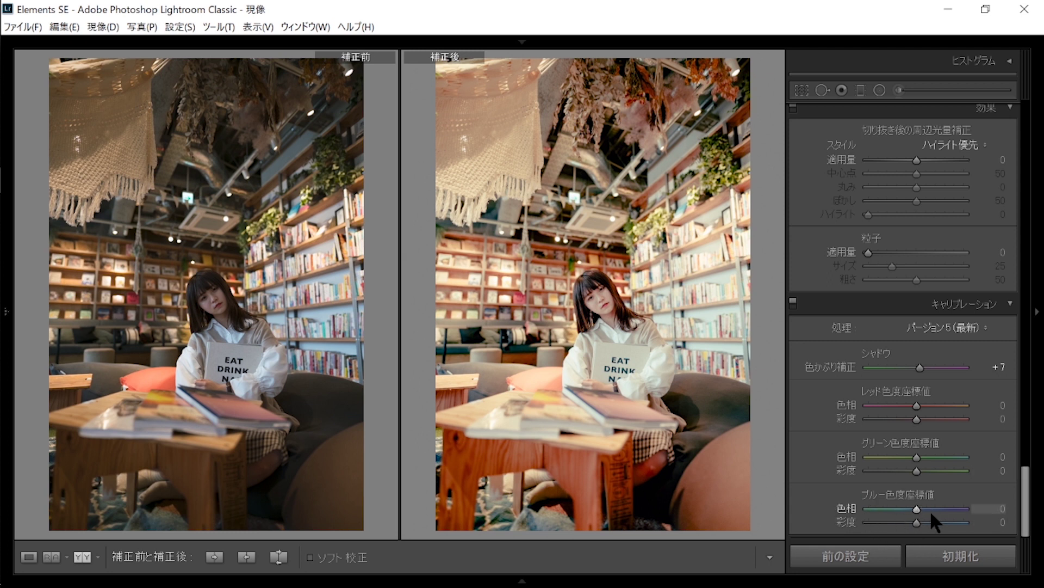
{"action": "mouse_move", "coordinate": [932, 507]}
{"action": "left_mouse_down"}
{"action": "mouse_move", "coordinate": [951, 507]}
{"action": "mouse_move", "coordinate": [935, 506]}
{"action": "left_mouse_up"}
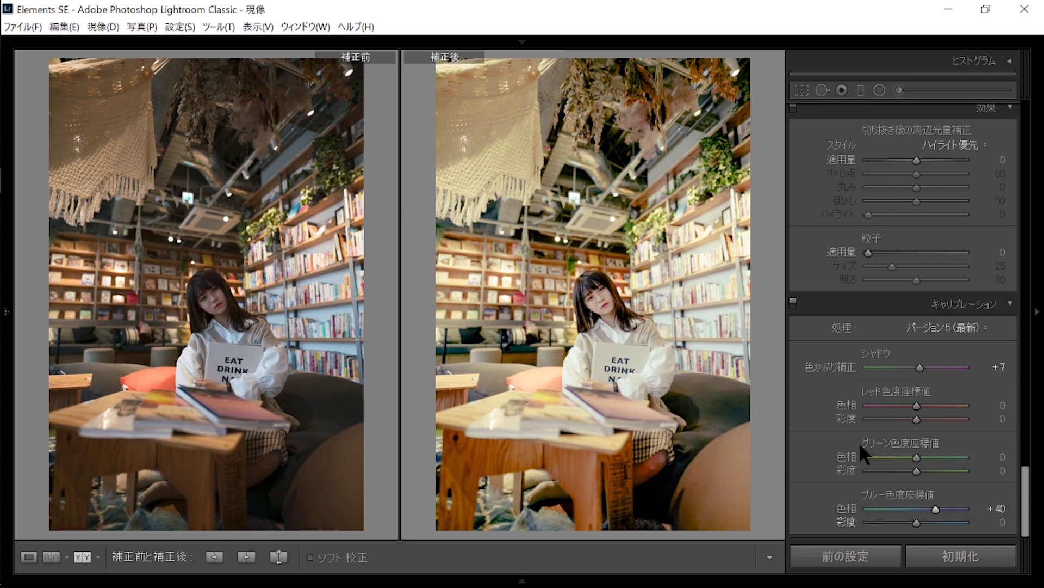
{"action": "scroll", "coordinate": [1027, 468], "scroll_direction": "up", "scroll_amount": 2}
{"action": "scroll", "coordinate": [1027, 460], "scroll_direction": "up", "scroll_amount": 10}
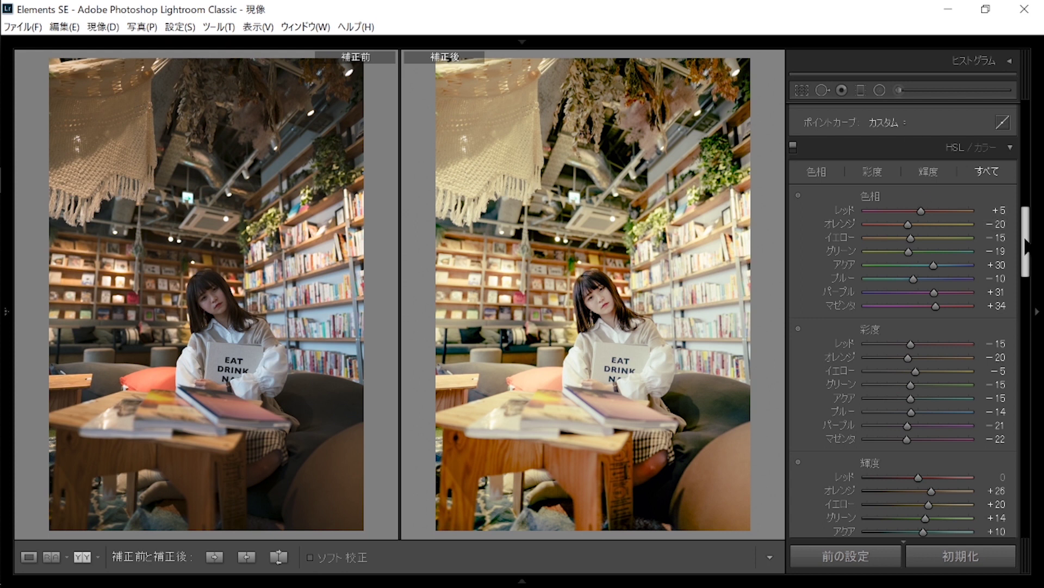
{"action": "scroll", "coordinate": [1027, 460], "scroll_direction": "down", "scroll_amount": 10}
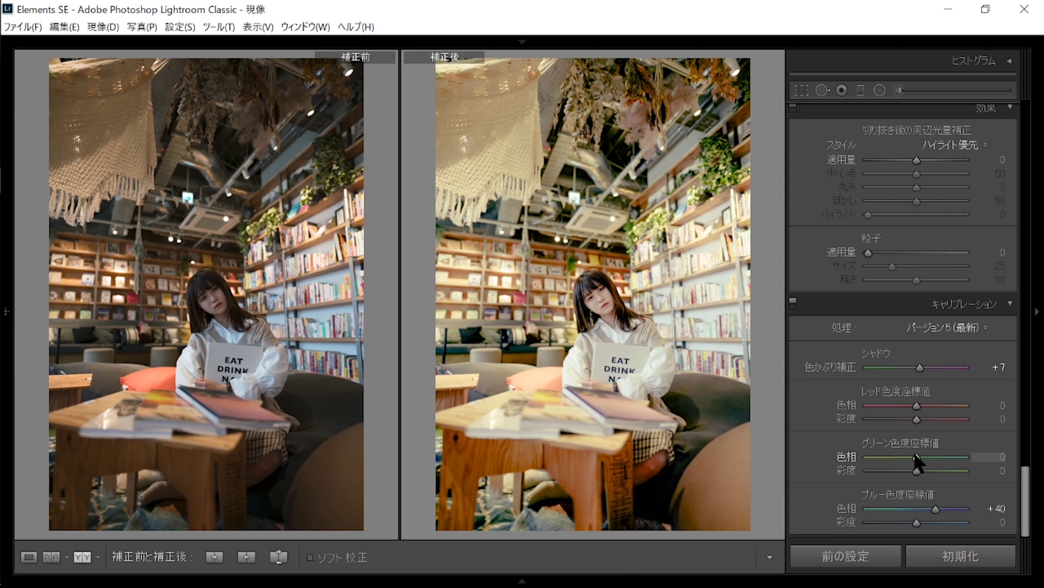
Set the green primary hue to +80 and the red primary hue to +45.
{"action": "left_click_drag", "start_coordinate": [936, 457], "coordinate": [873, 459]}
{"action": "double_click", "coordinate": [873, 456]}
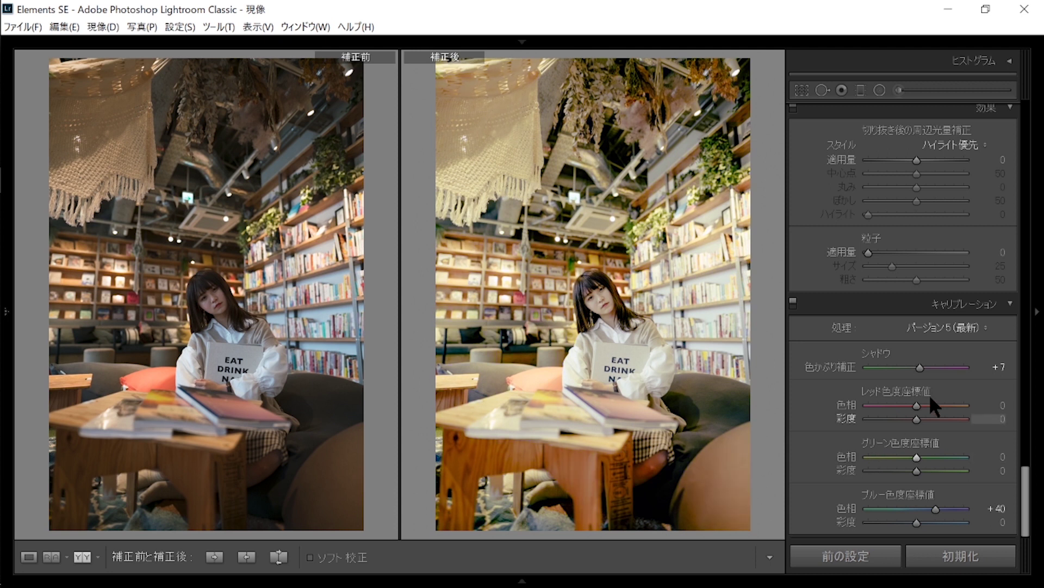
{"action": "mouse_move", "coordinate": [917, 457]}
{"action": "left_mouse_down"}
{"action": "mouse_move", "coordinate": [965, 457]}
{"action": "mouse_move", "coordinate": [834, 454]}
{"action": "left_mouse_up"}
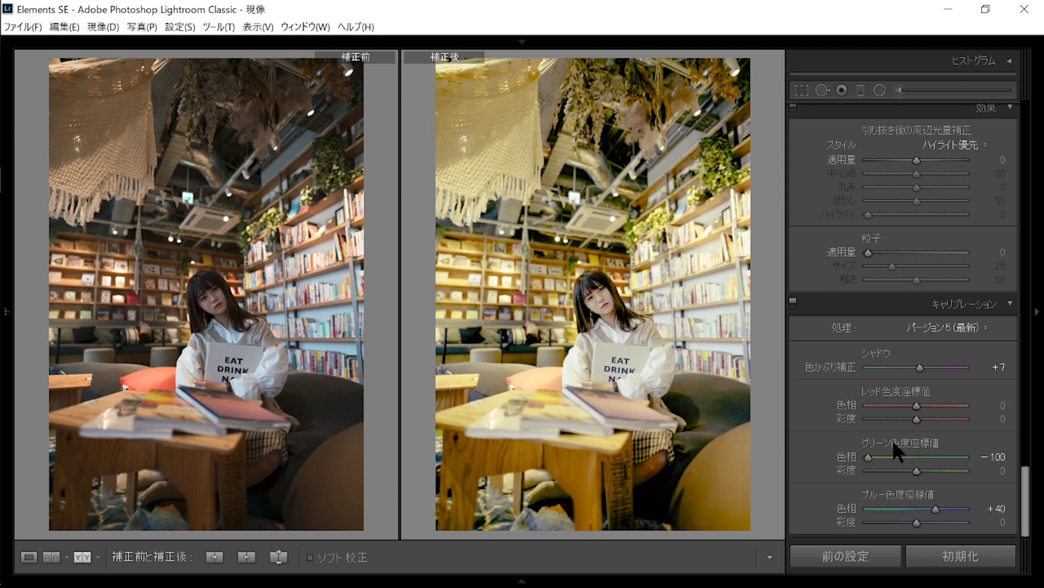
{"action": "double_click", "coordinate": [868, 456]}
{"action": "left_click", "coordinate": [959, 456]}
{"action": "left_click_drag", "start_coordinate": [960, 455], "coordinate": [964, 453]}
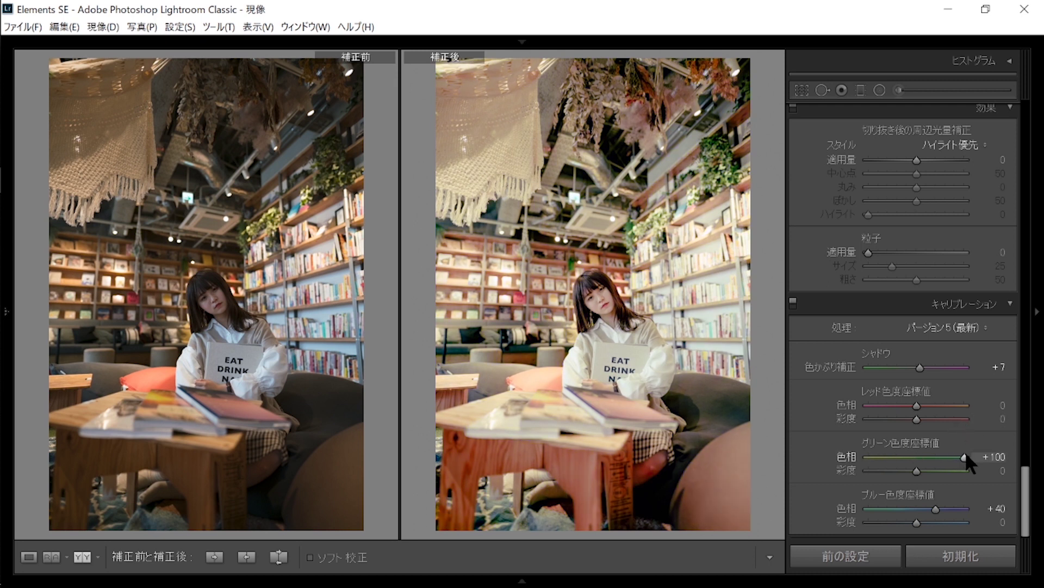
{"action": "left_click", "coordinate": [949, 456]}
{"action": "mouse_move", "coordinate": [948, 455]}
{"action": "left_mouse_down"}
{"action": "mouse_move", "coordinate": [966, 455]}
{"action": "mouse_move", "coordinate": [948, 455]}
{"action": "left_mouse_up"}
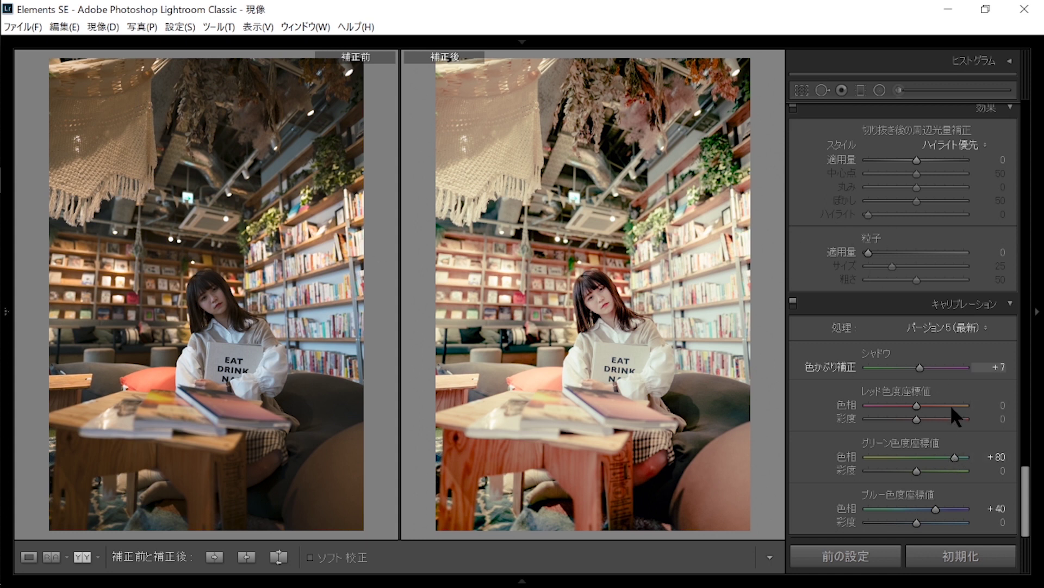
{"action": "left_click", "coordinate": [934, 405]}
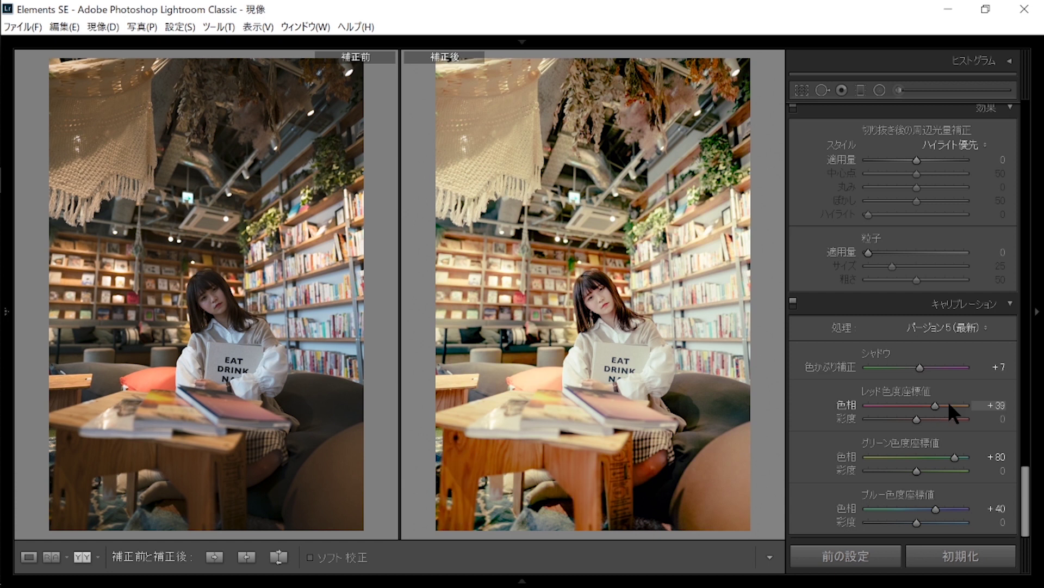
{"action": "left_click_drag", "start_coordinate": [934, 405], "coordinate": [938, 406]}
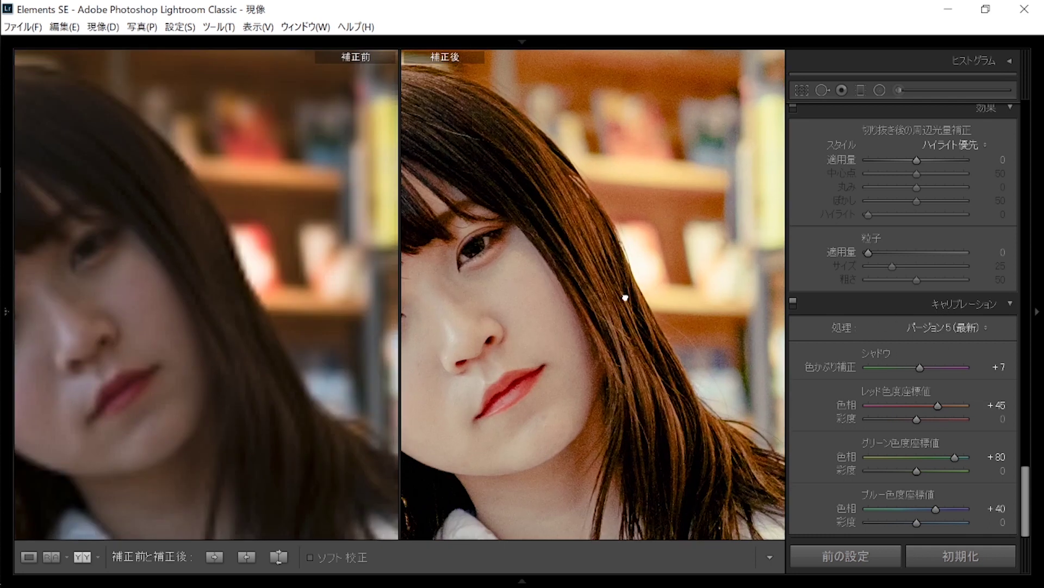
Adjust red and green primary hues to +50 and +74, and blue saturation to +75.
{"action": "scroll", "coordinate": [1026, 479], "scroll_direction": "up", "scroll_amount": 1}
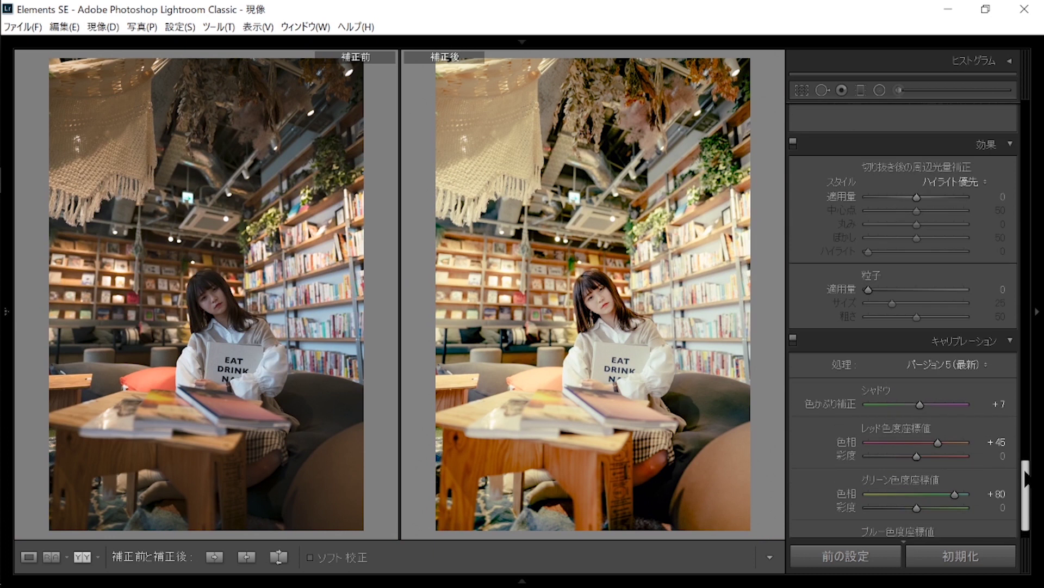
{"action": "scroll", "coordinate": [1026, 479], "scroll_direction": "down", "scroll_amount": 1}
{"action": "left_click_drag", "start_coordinate": [939, 508], "coordinate": [935, 507]}
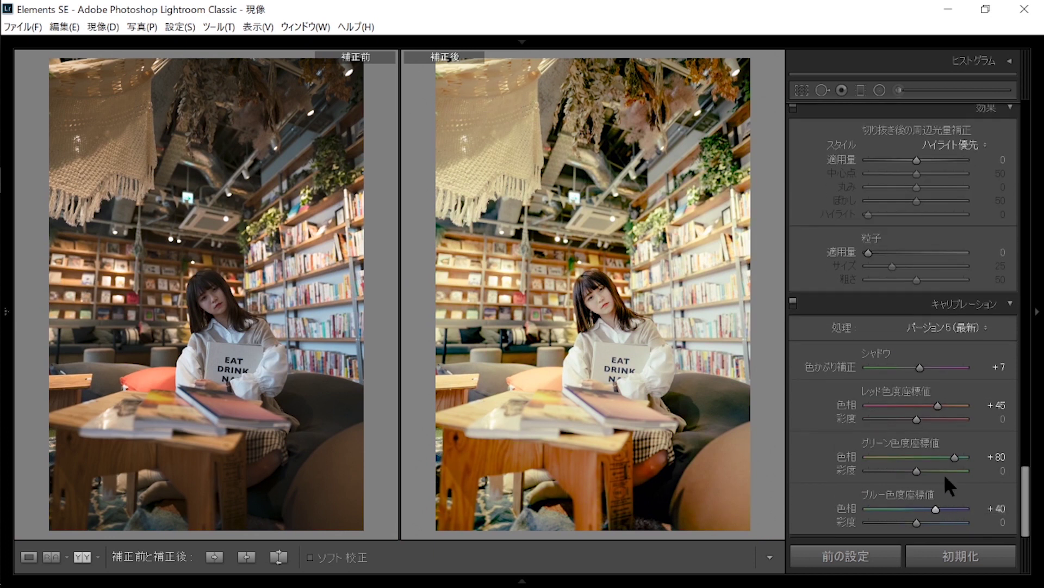
{"action": "left_click_drag", "start_coordinate": [954, 456], "coordinate": [952, 454]}
{"action": "mouse_move", "coordinate": [935, 401]}
{"action": "left_mouse_down"}
{"action": "mouse_move", "coordinate": [949, 402]}
{"action": "mouse_move", "coordinate": [940, 405]}
{"action": "left_mouse_up"}
{"action": "left_click", "coordinate": [941, 523]}
{"action": "left_click_drag", "start_coordinate": [941, 522], "coordinate": [948, 521]}
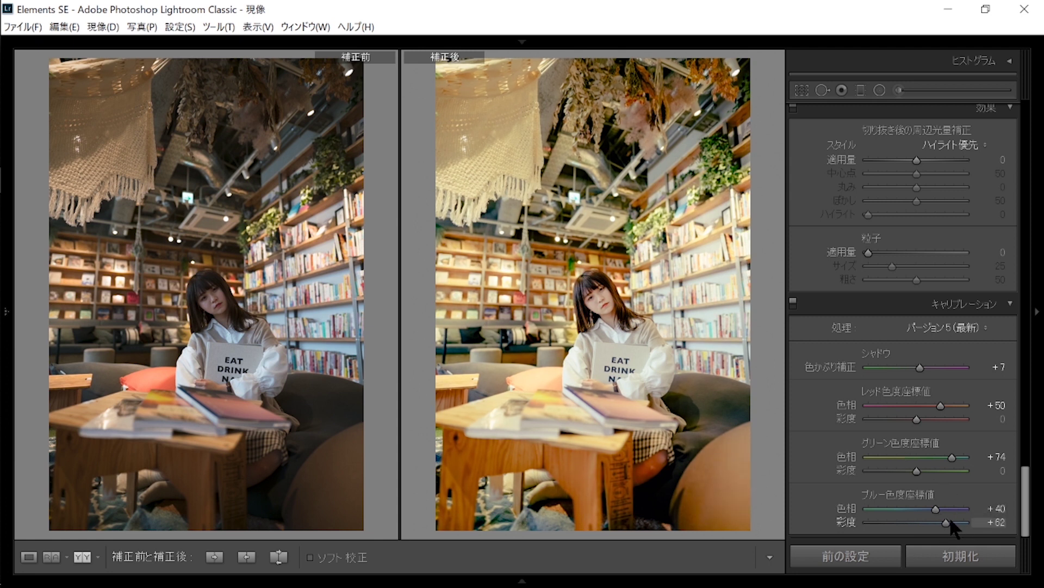
{"action": "left_click_drag", "start_coordinate": [954, 521], "coordinate": [957, 521]}
Set red primary saturation to -30 and green primary saturation to -10.
{"action": "left_click_drag", "start_coordinate": [906, 418], "coordinate": [899, 418]}
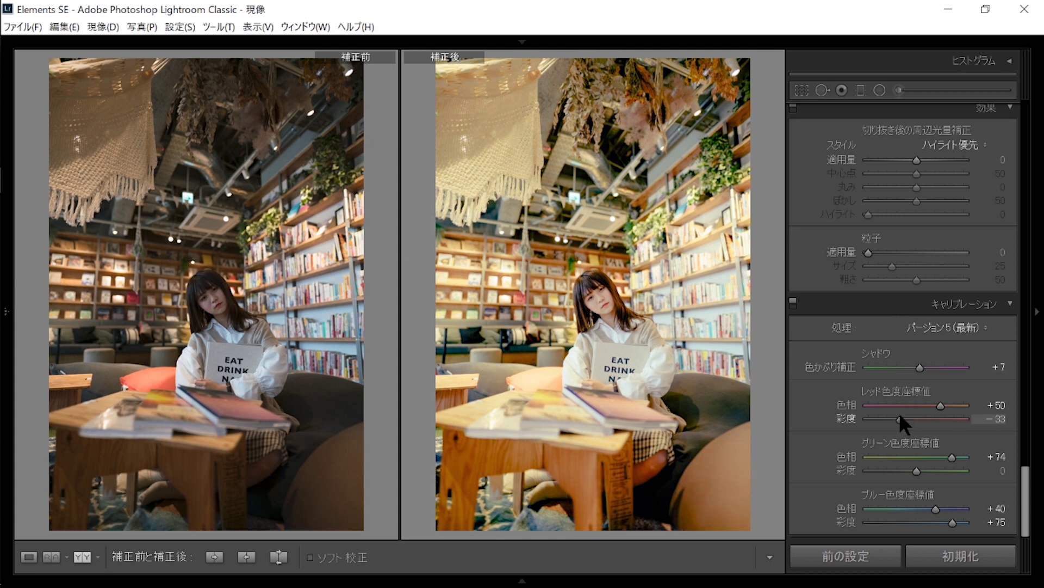
{"action": "double_click", "coordinate": [900, 418]}
{"action": "left_click", "coordinate": [900, 421]}
{"action": "left_click_drag", "start_coordinate": [898, 416], "coordinate": [900, 415]}
{"action": "left_click_drag", "start_coordinate": [900, 415], "coordinate": [901, 416]}
{"action": "mouse_move", "coordinate": [918, 471]}
{"action": "left_mouse_down"}
{"action": "mouse_move", "coordinate": [948, 467]}
{"action": "mouse_move", "coordinate": [911, 468]}
{"action": "left_mouse_up"}
{"action": "left_click_drag", "start_coordinate": [1026, 478], "coordinate": [1003, 337]}
Set split-toning balance to +80 and give the highlights a yellowish tint.
{"action": "scroll", "coordinate": [1002, 321], "scroll_direction": "up", "scroll_amount": 2}
{"action": "scroll", "coordinate": [999, 294], "scroll_direction": "up", "scroll_amount": 3}
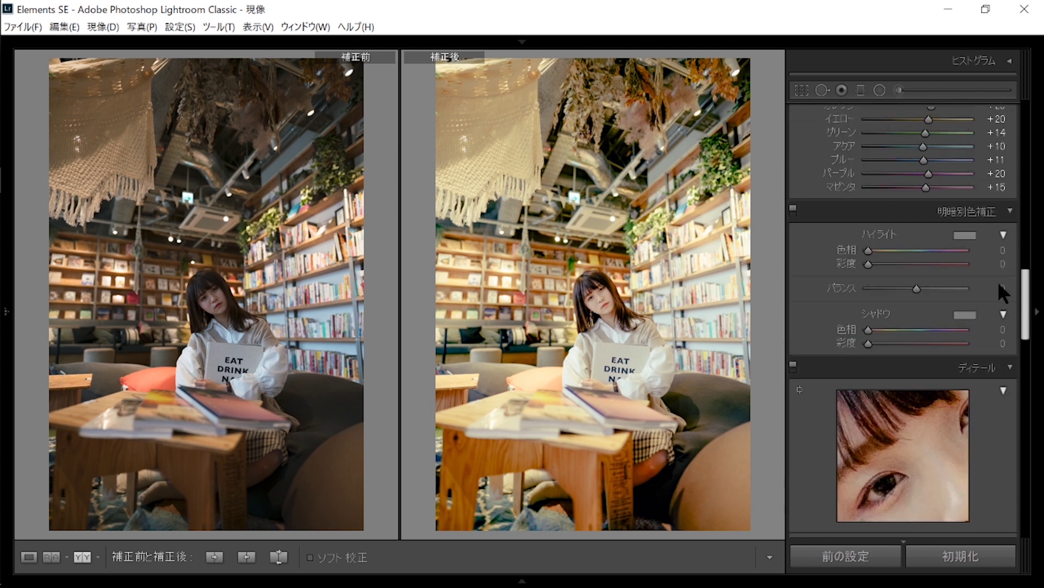
{"action": "scroll", "coordinate": [997, 277], "scroll_direction": "up", "scroll_amount": 1}
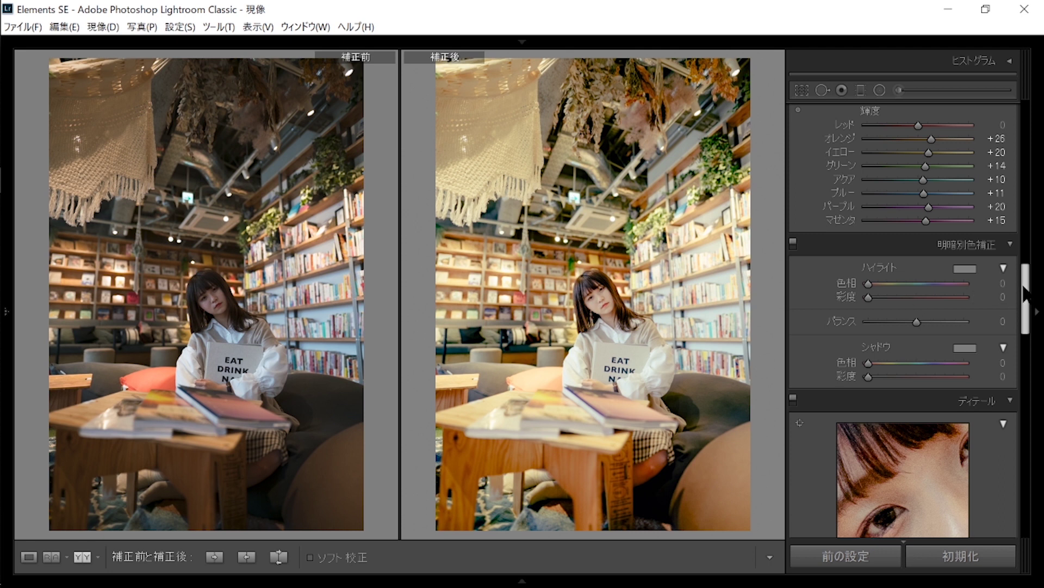
{"action": "left_click_drag", "start_coordinate": [1025, 294], "coordinate": [1026, 296]}
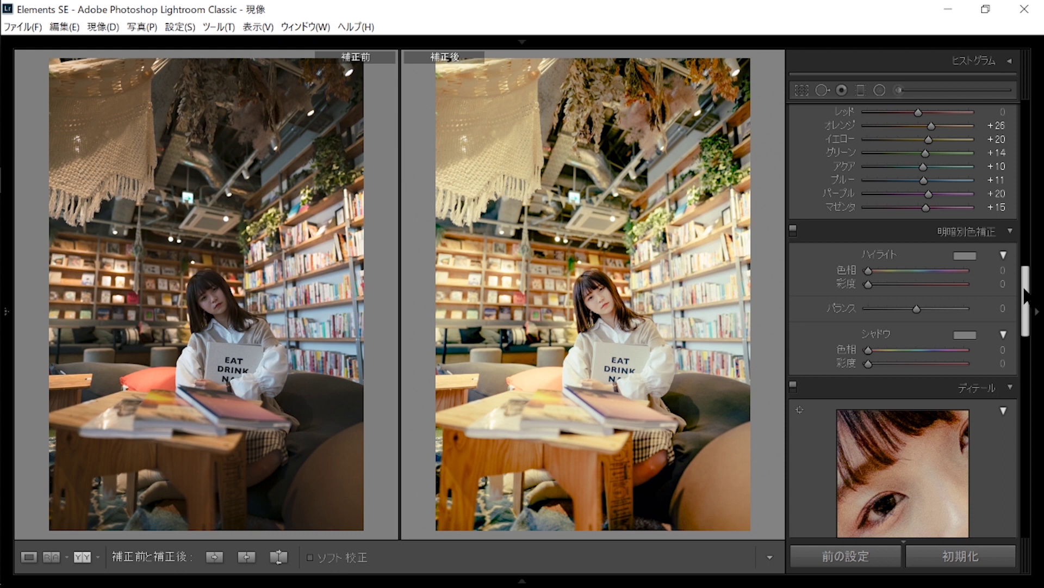
{"action": "left_click_drag", "start_coordinate": [1026, 296], "coordinate": [1027, 299]}
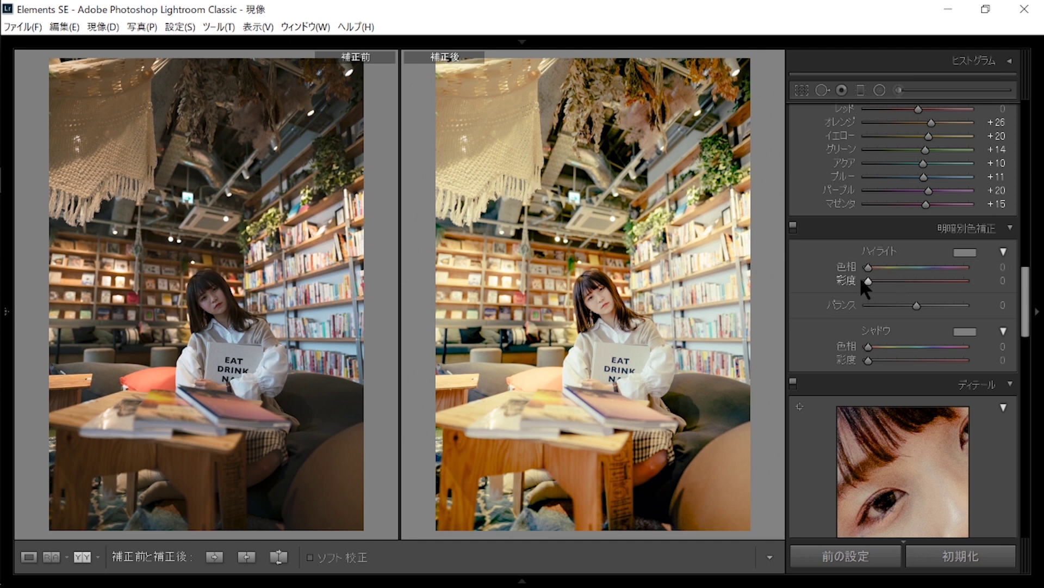
{"action": "left_click", "coordinate": [954, 303]}
{"action": "left_click_drag", "start_coordinate": [869, 267], "coordinate": [870, 265]}
{"action": "left_click", "coordinate": [604, 302]}
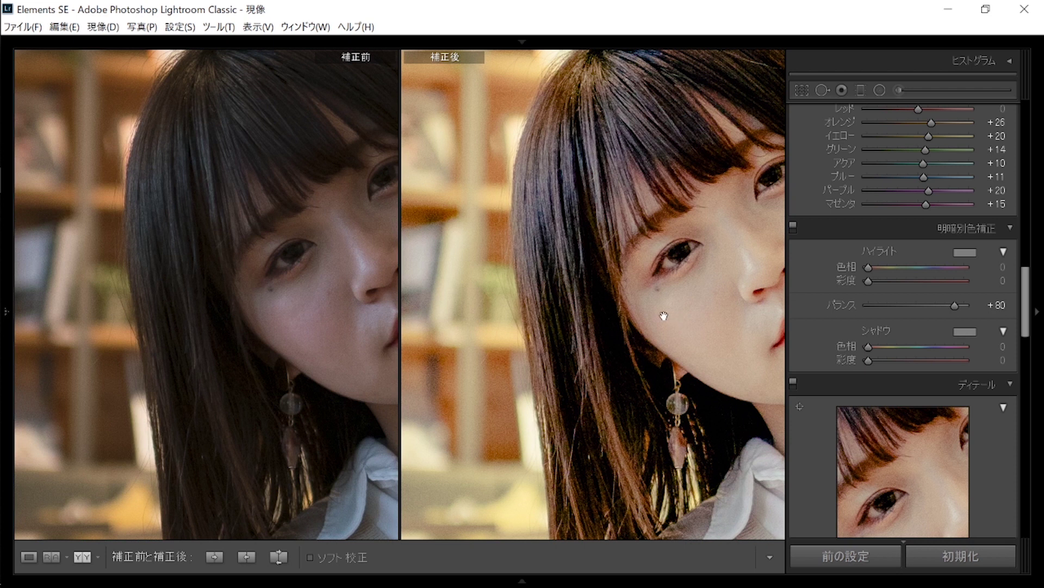
{"action": "left_click_drag", "start_coordinate": [605, 302], "coordinate": [669, 309]}
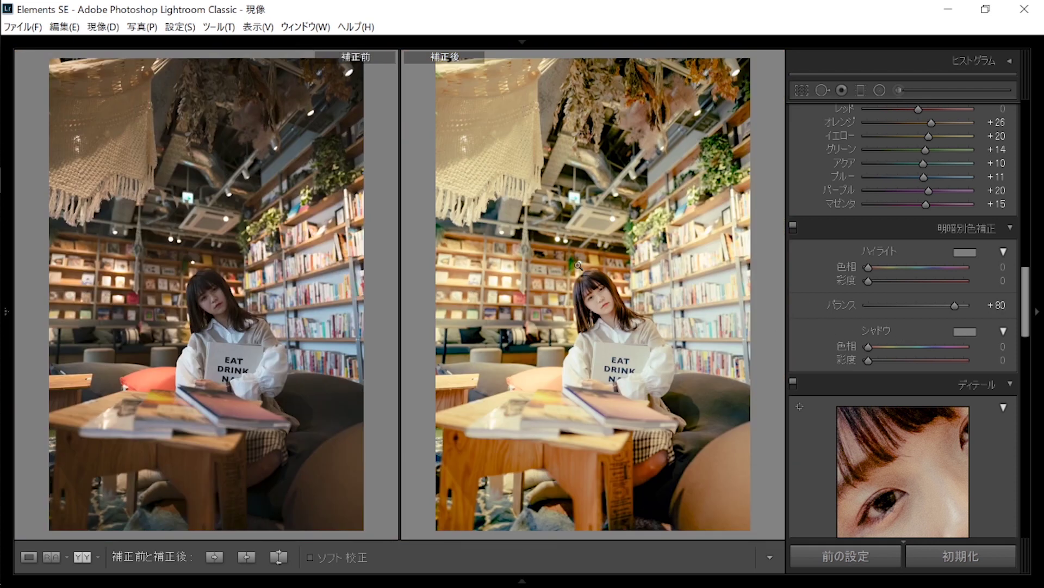
{"action": "left_click", "coordinate": [932, 266]}
{"action": "left_click_drag", "start_coordinate": [899, 280], "coordinate": [869, 280]}
{"action": "left_click_drag", "start_coordinate": [934, 267], "coordinate": [869, 267]}
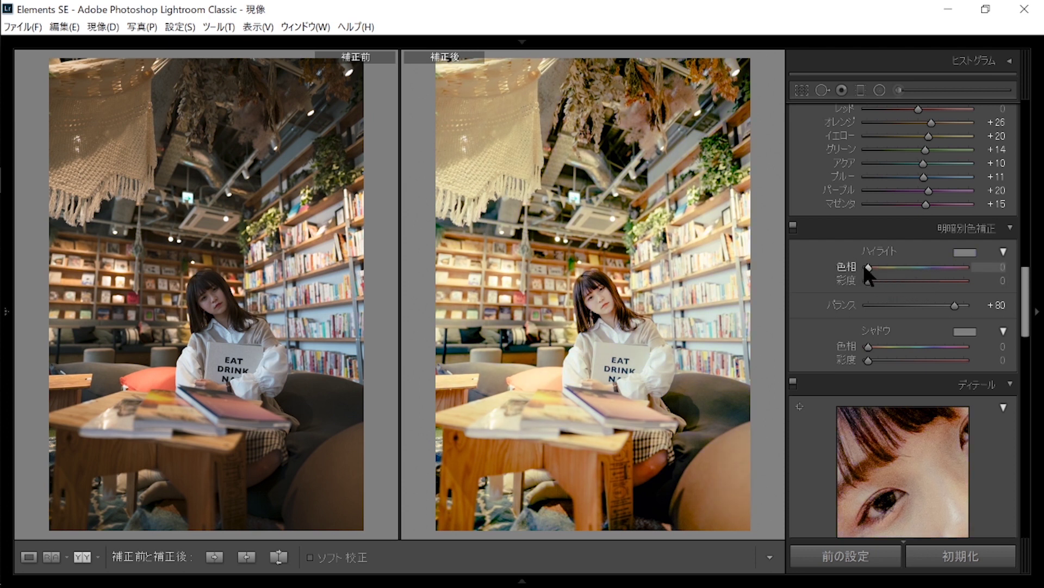
{"action": "left_click", "coordinate": [894, 266]}
{"action": "mouse_move", "coordinate": [871, 279]}
{"action": "left_mouse_down"}
{"action": "mouse_move", "coordinate": [880, 279]}
{"action": "mouse_move", "coordinate": [871, 278]}
{"action": "left_mouse_up"}
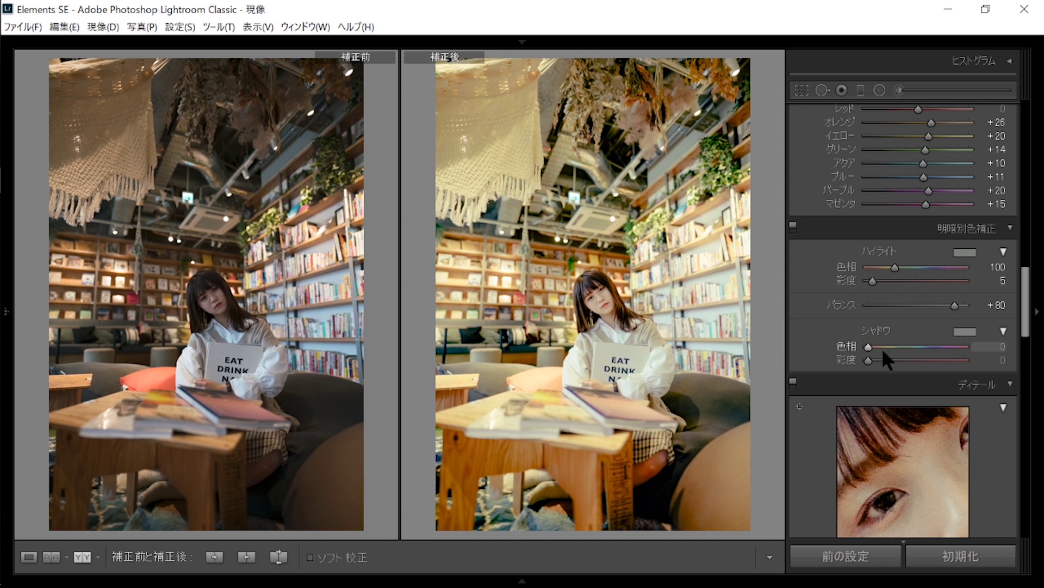
Tint the shadows blue, settling near hue 203.
{"action": "left_click_drag", "start_coordinate": [881, 359], "coordinate": [908, 359]}
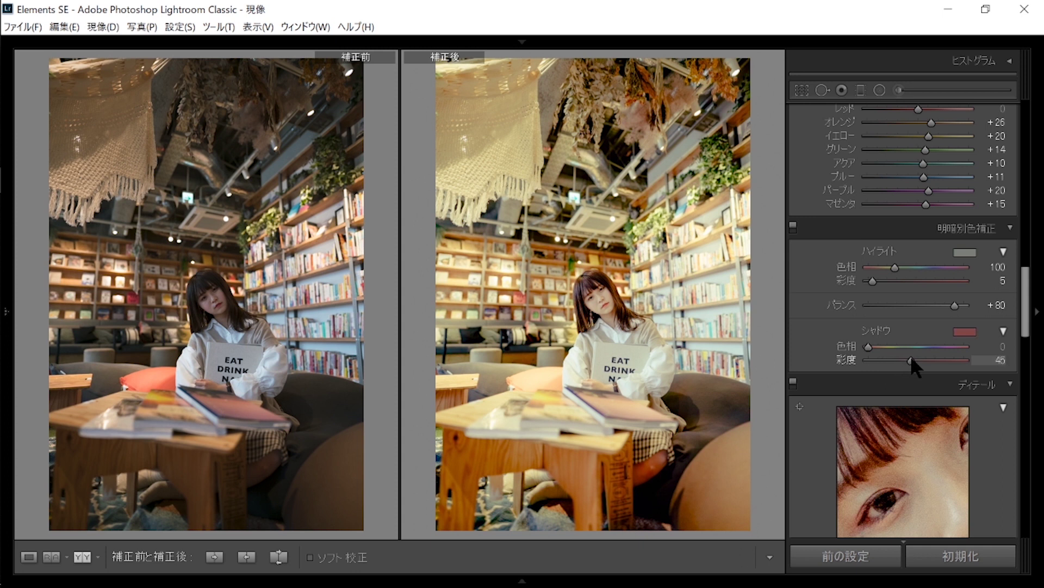
{"action": "left_click_drag", "start_coordinate": [868, 346], "coordinate": [963, 344]}
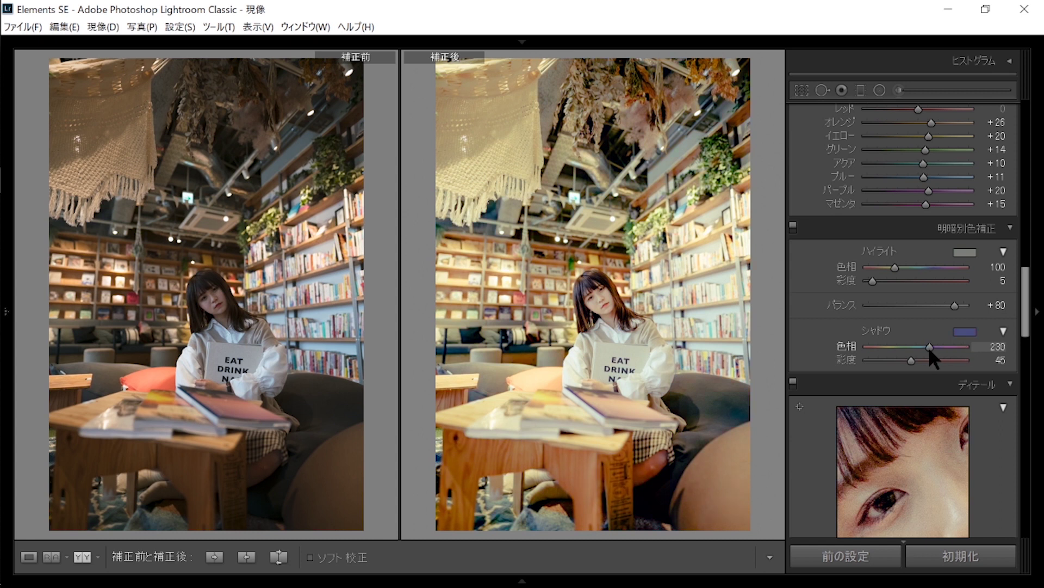
{"action": "left_click_drag", "start_coordinate": [937, 349], "coordinate": [923, 347]}
{"action": "left_click_drag", "start_coordinate": [923, 347], "coordinate": [922, 347]}
{"action": "mouse_move", "coordinate": [922, 347]}
{"action": "left_mouse_down"}
{"action": "mouse_move", "coordinate": [933, 345]}
{"action": "mouse_move", "coordinate": [920, 344]}
{"action": "left_mouse_up"}
{"action": "left_click_drag", "start_coordinate": [922, 343], "coordinate": [925, 347]}
Finalize highlights at hue 89, saturation 3, and shadow saturation at 40.
{"action": "mouse_move", "coordinate": [895, 268]}
{"action": "left_mouse_down"}
{"action": "mouse_move", "coordinate": [936, 269]}
{"action": "mouse_move", "coordinate": [885, 272]}
{"action": "mouse_move", "coordinate": [896, 270]}
{"action": "left_mouse_up"}
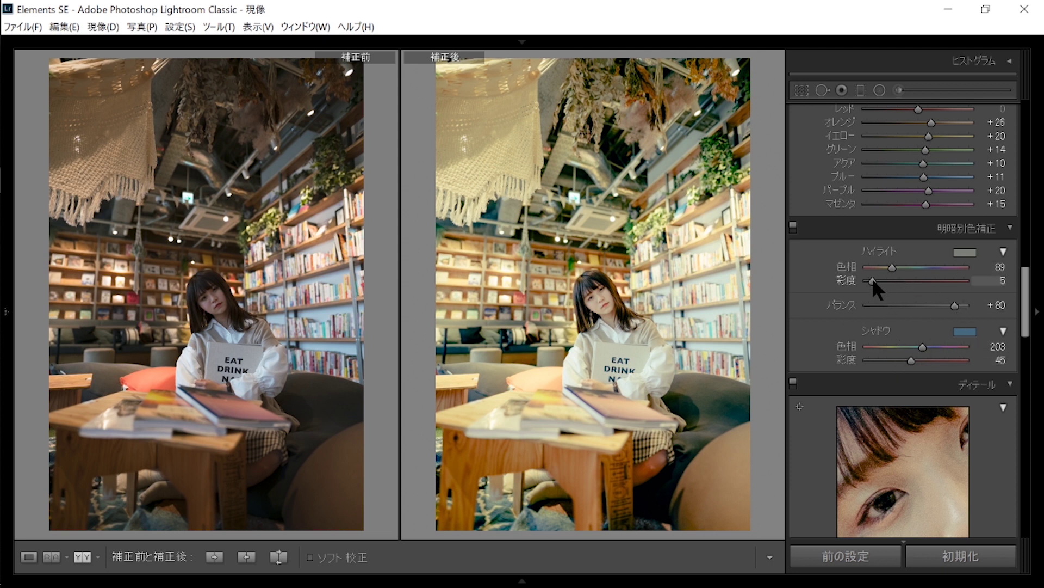
{"action": "left_click_drag", "start_coordinate": [882, 281], "coordinate": [870, 280]}
{"action": "left_click_drag", "start_coordinate": [911, 360], "coordinate": [907, 360]}
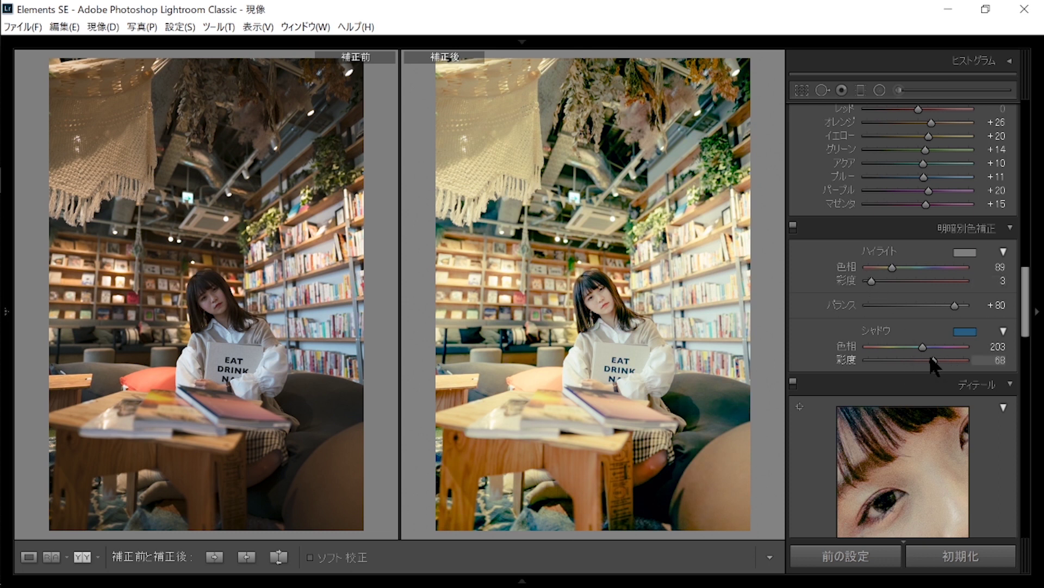
{"action": "left_click_drag", "start_coordinate": [918, 360], "coordinate": [917, 359]}
{"action": "left_click_drag", "start_coordinate": [915, 360], "coordinate": [909, 360]}
{"action": "left_click_drag", "start_coordinate": [907, 359], "coordinate": [906, 359]}
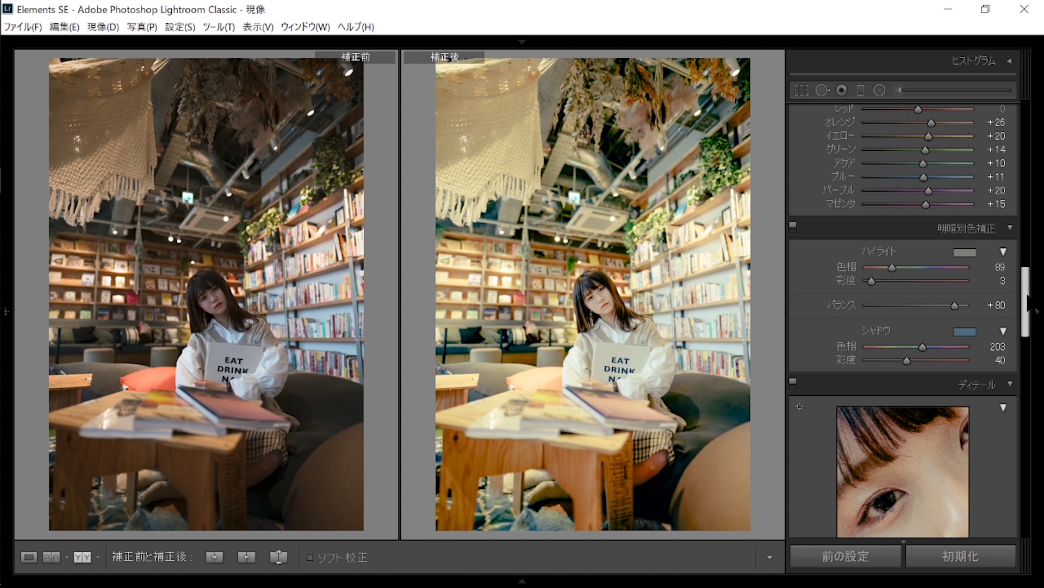
{"action": "left_click_drag", "start_coordinate": [1029, 302], "coordinate": [1027, 136]}
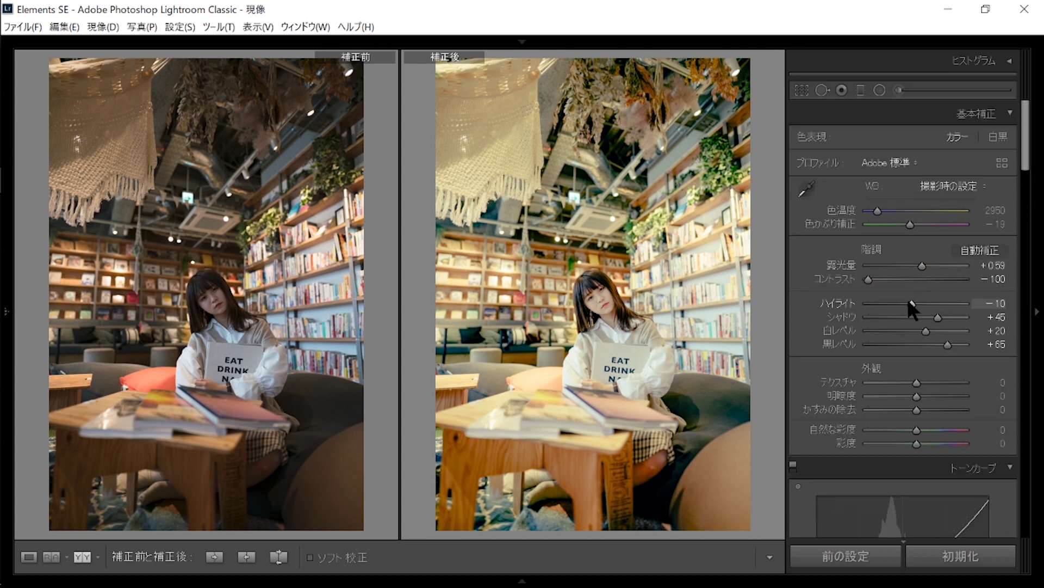
Set exposure +0.42, contrast -90, highlights -40, shadows +55, whites +11, blacks +75.
{"action": "left_click_drag", "start_coordinate": [907, 302], "coordinate": [892, 302]}
{"action": "left_click_drag", "start_coordinate": [919, 263], "coordinate": [918, 266]}
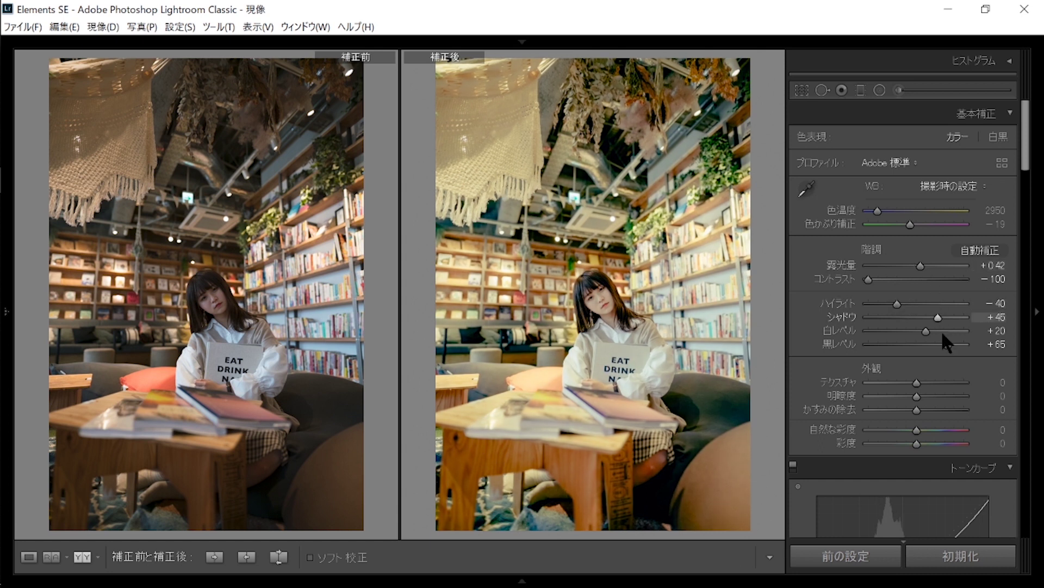
{"action": "left_click_drag", "start_coordinate": [949, 343], "coordinate": [940, 317]}
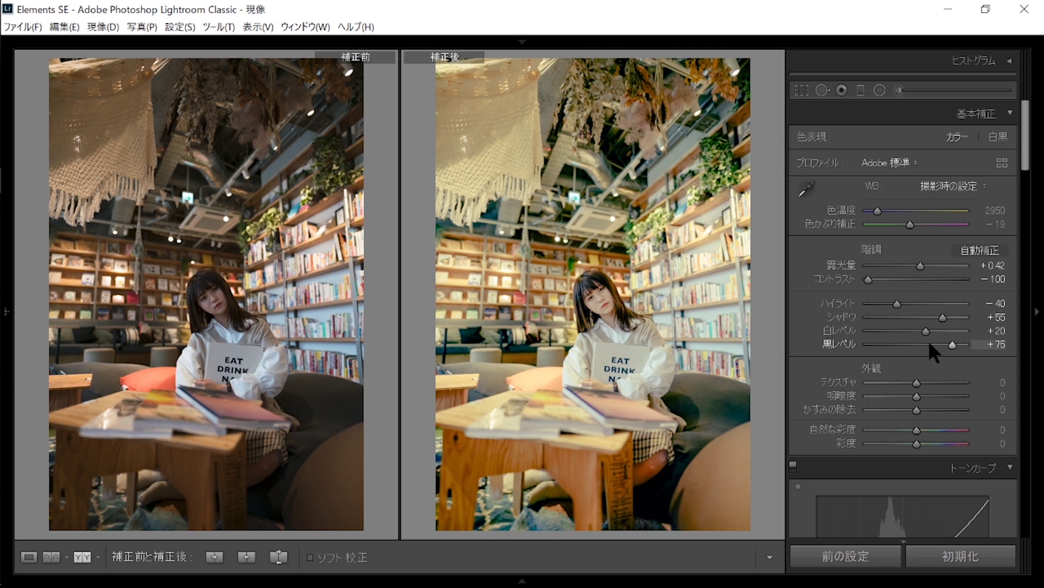
{"action": "mouse_move", "coordinate": [907, 331]}
{"action": "left_mouse_down"}
{"action": "mouse_move", "coordinate": [894, 330]}
{"action": "mouse_move", "coordinate": [927, 329]}
{"action": "left_mouse_up"}
{"action": "mouse_move", "coordinate": [869, 278]}
{"action": "left_mouse_down"}
{"action": "mouse_move", "coordinate": [885, 278]}
{"action": "mouse_move", "coordinate": [871, 279]}
{"action": "left_mouse_up"}
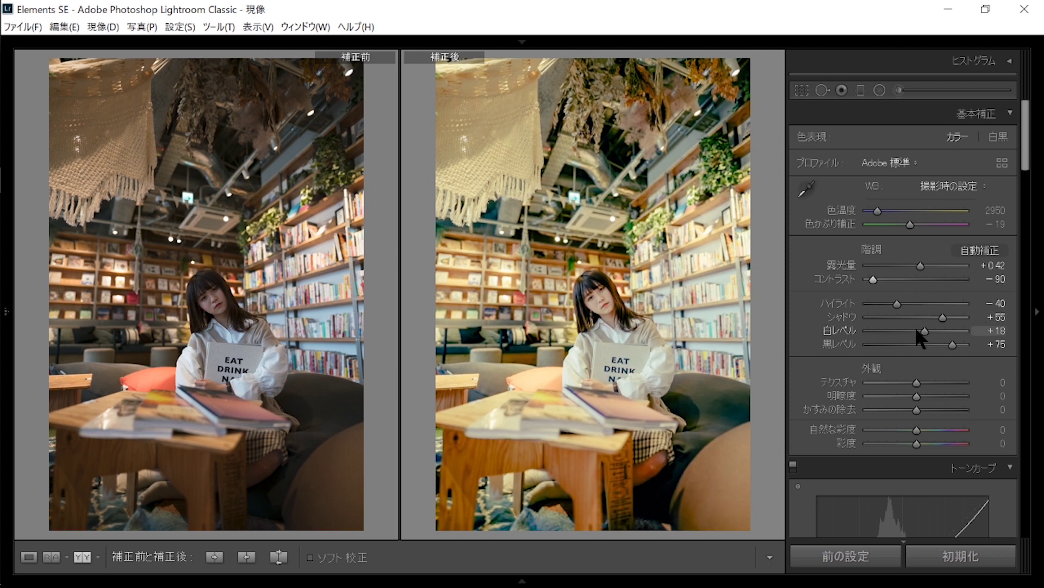
{"action": "left_click_drag", "start_coordinate": [916, 330], "coordinate": [922, 330]}
{"action": "scroll", "coordinate": [925, 343], "scroll_direction": "down", "scroll_amount": 1}
Set texture -10, clarity +10 and dehaze +4.
{"action": "left_click_drag", "start_coordinate": [919, 347], "coordinate": [913, 350]}
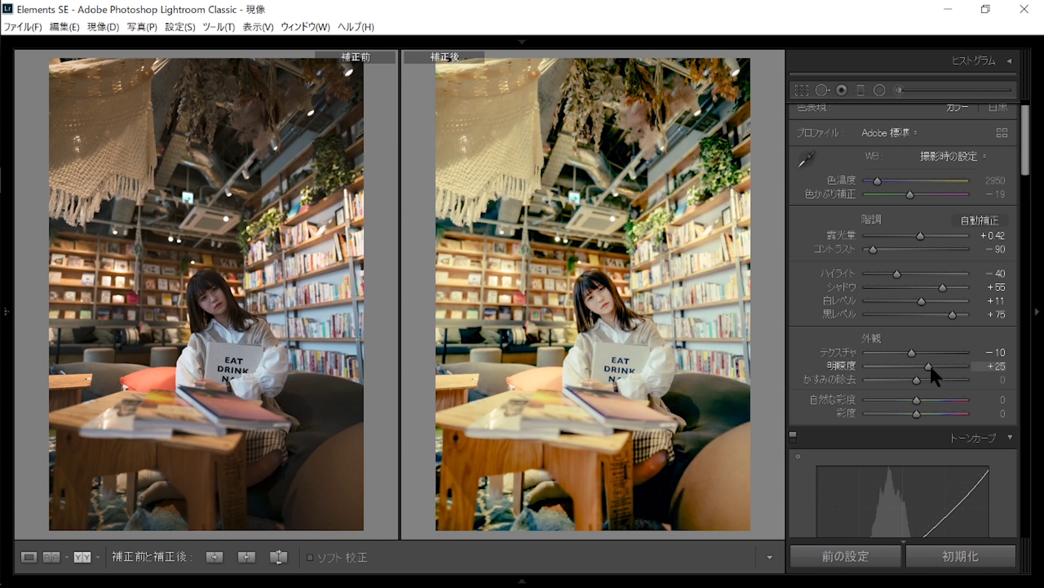
{"action": "left_click_drag", "start_coordinate": [899, 366], "coordinate": [919, 369]}
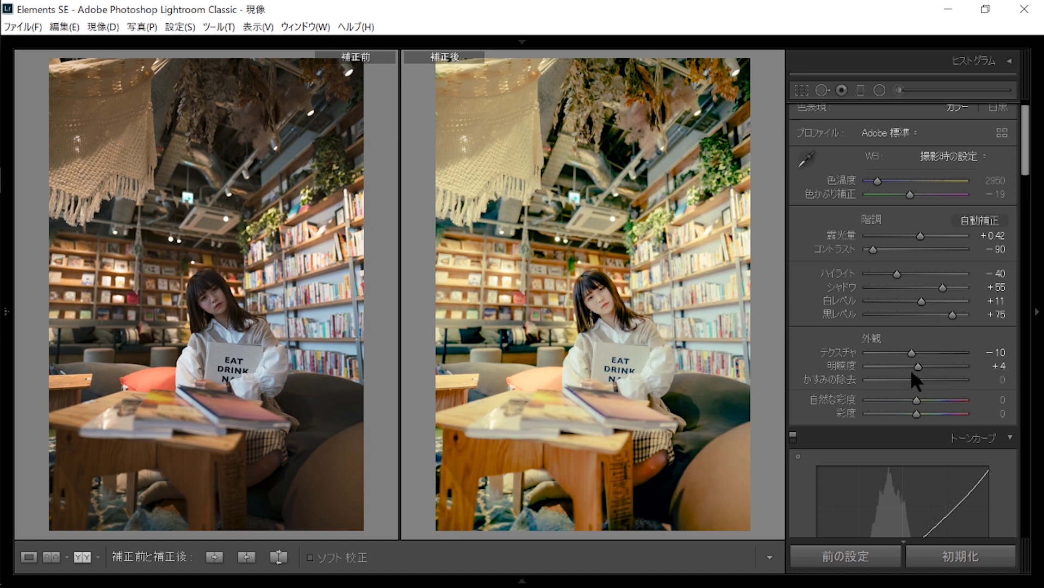
{"action": "left_click_drag", "start_coordinate": [917, 366], "coordinate": [924, 366]}
{"action": "scroll", "coordinate": [925, 364], "scroll_direction": "down", "scroll_amount": 3}
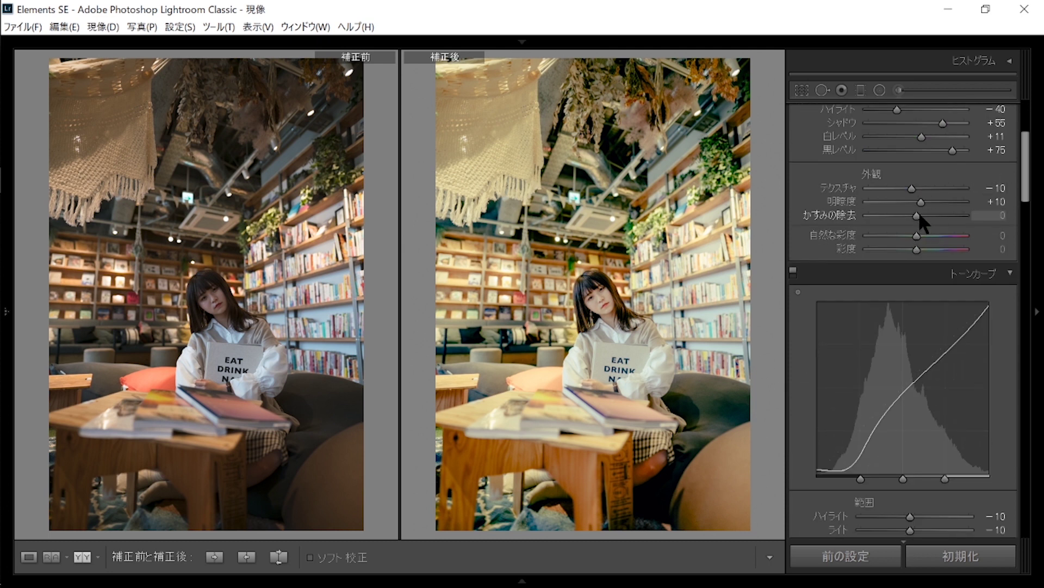
{"action": "left_click_drag", "start_coordinate": [920, 214], "coordinate": [924, 215]}
{"action": "left_click_drag", "start_coordinate": [923, 213], "coordinate": [921, 214]}
{"action": "left_click_drag", "start_coordinate": [1026, 185], "coordinate": [1026, 234]}
{"action": "scroll", "coordinate": [911, 109], "scroll_direction": "up", "scroll_amount": 10}
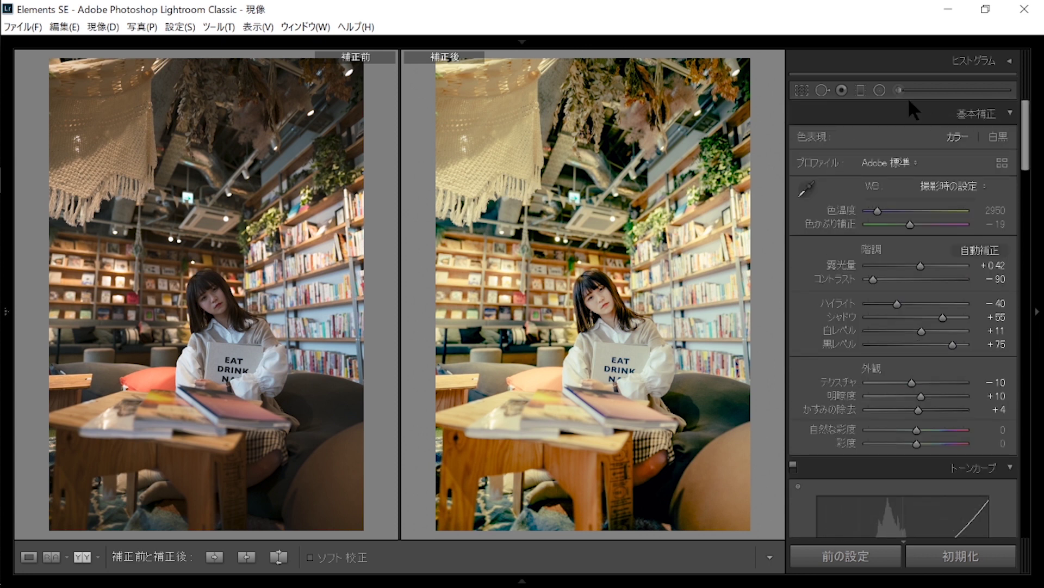
{"action": "left_click", "coordinate": [880, 89]}
Draw an inverted radial mask around the woman with feather 81.
{"action": "mouse_move", "coordinate": [620, 284]}
{"action": "left_mouse_down"}
{"action": "mouse_move", "coordinate": [578, 399]}
{"action": "mouse_move", "coordinate": [621, 446]}
{"action": "mouse_move", "coordinate": [676, 441]}
{"action": "left_mouse_up"}
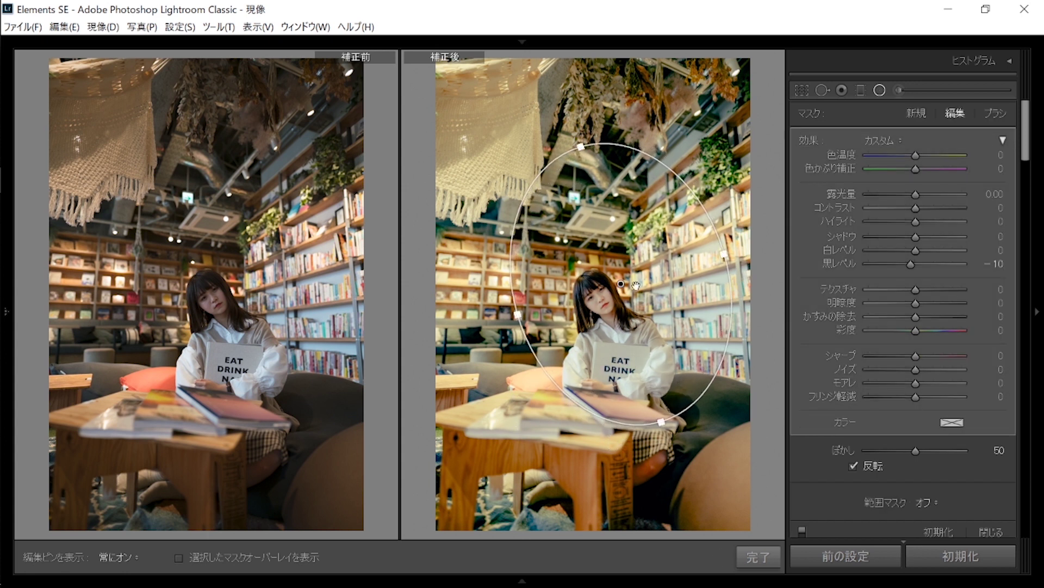
{"action": "left_click_drag", "start_coordinate": [624, 282], "coordinate": [607, 336]}
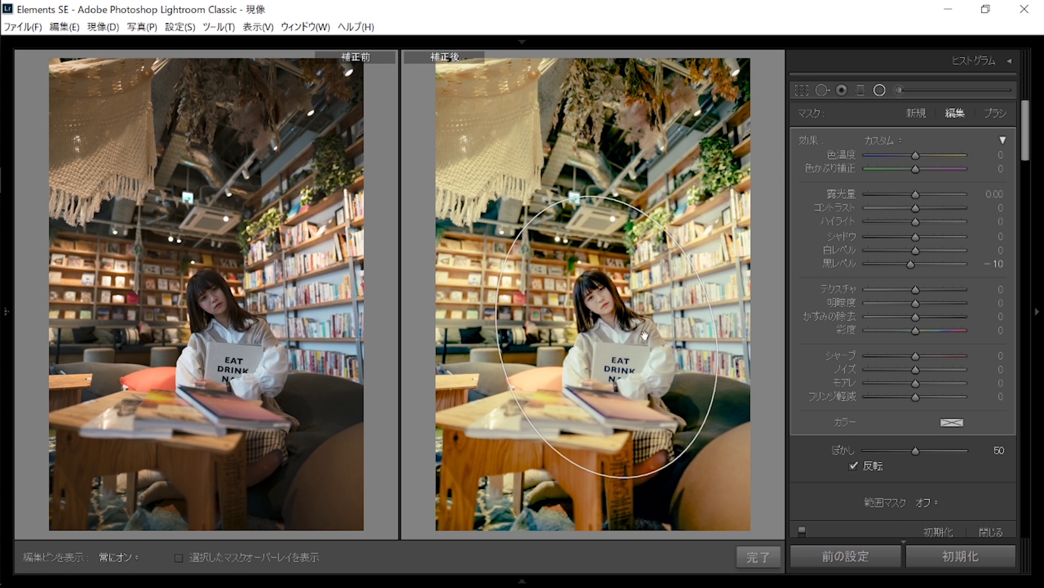
{"action": "left_click", "coordinate": [854, 465]}
{"action": "double_click", "coordinate": [907, 263]}
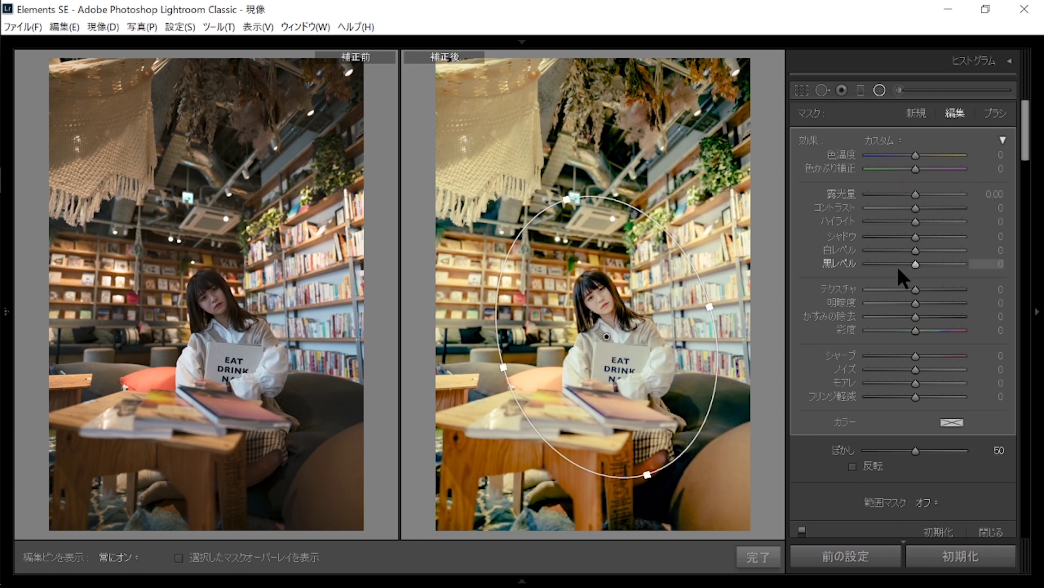
{"action": "left_click", "coordinate": [899, 264]}
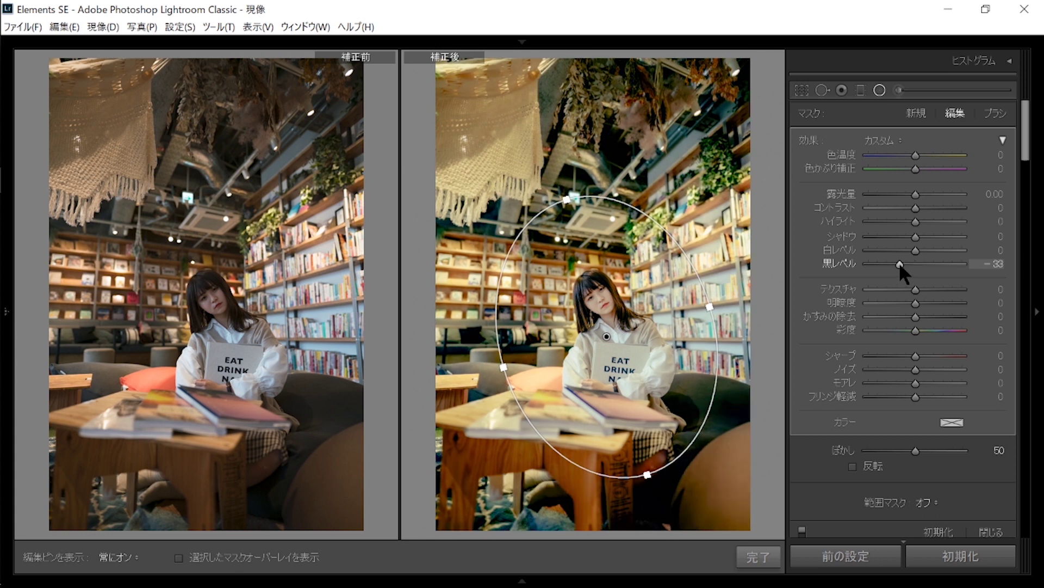
{"action": "double_click", "coordinate": [900, 263]}
{"action": "left_click", "coordinate": [944, 450]}
{"action": "left_click_drag", "start_coordinate": [946, 451], "coordinate": [947, 452]}
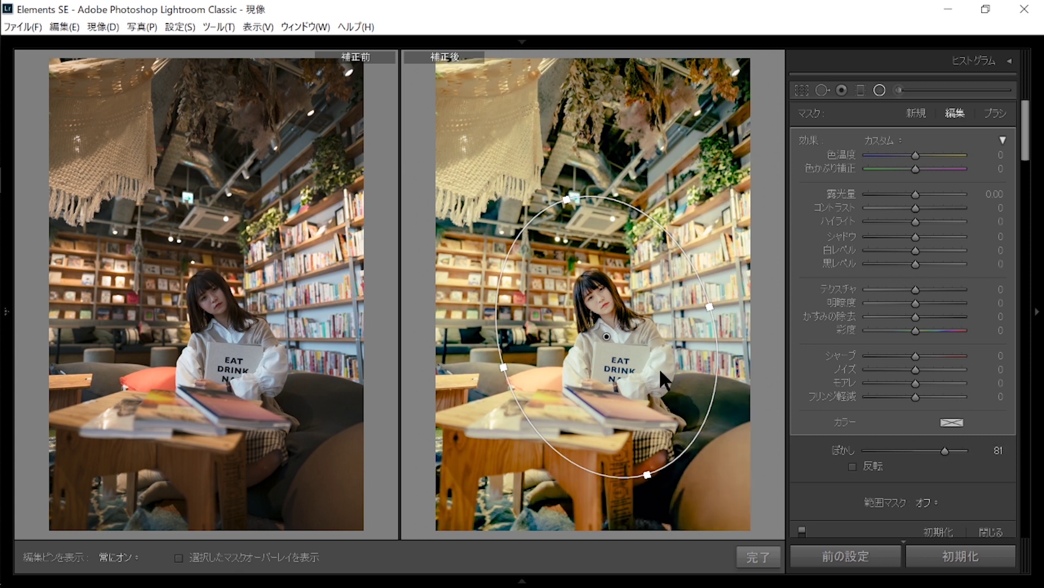
Set the radial filter's shadows to -6, leaving blacks unchanged.
{"action": "left_click", "coordinate": [890, 236]}
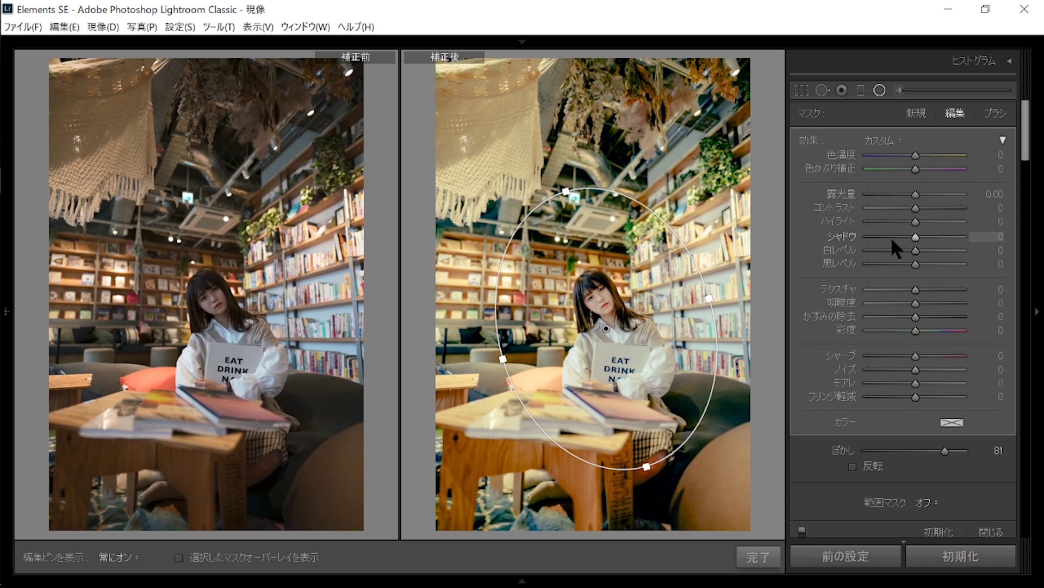
{"action": "double_click", "coordinate": [891, 235]}
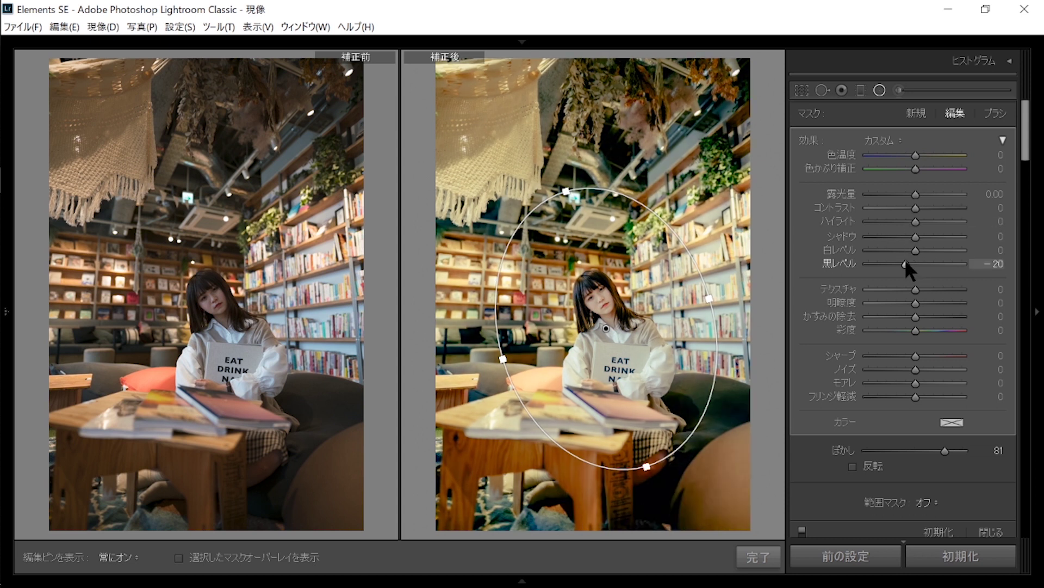
{"action": "left_click", "coordinate": [905, 235]}
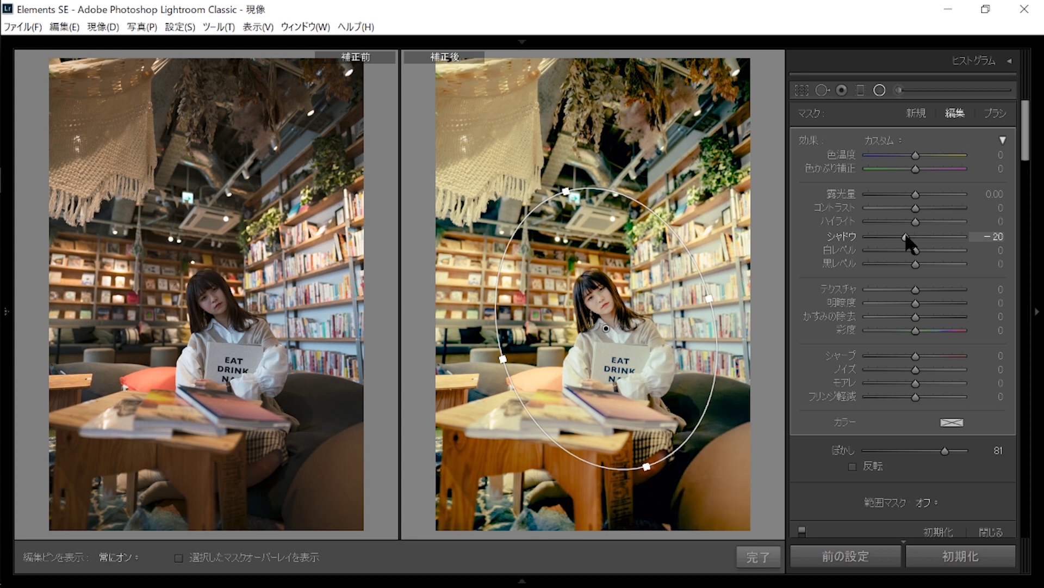
{"action": "double_click", "coordinate": [905, 236]}
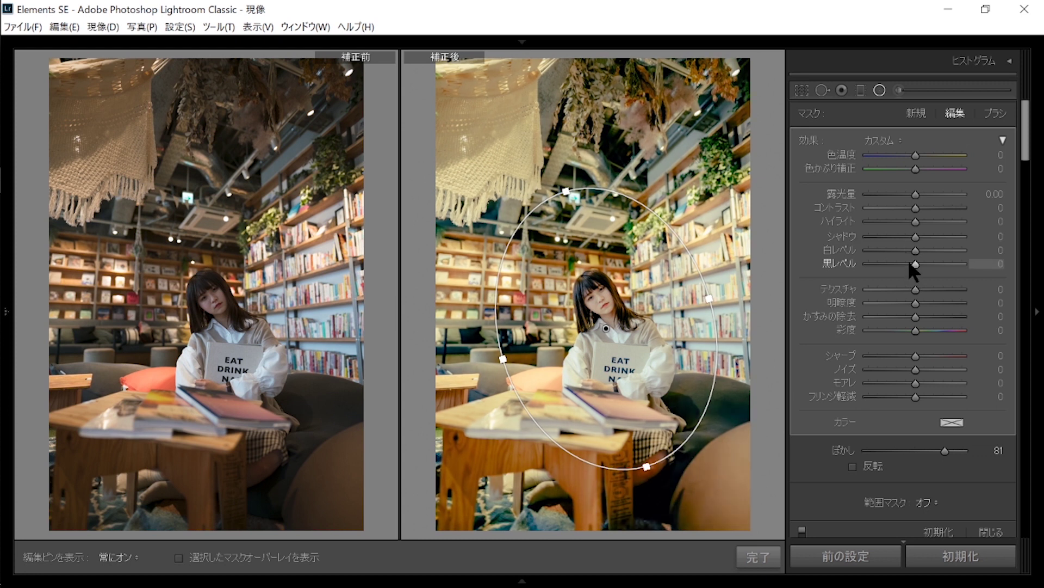
{"action": "left_click_drag", "start_coordinate": [915, 265], "coordinate": [905, 263]}
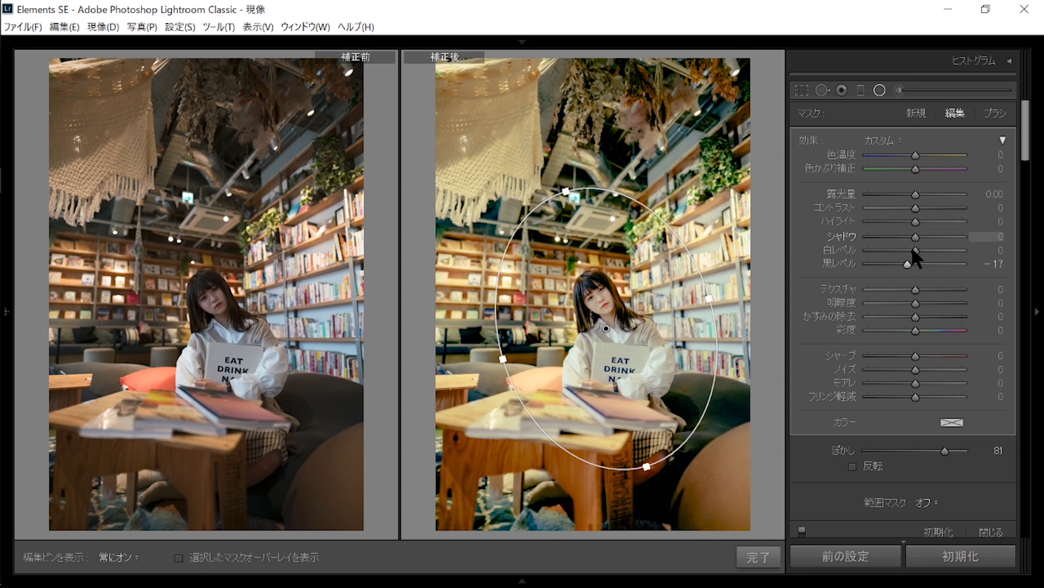
{"action": "double_click", "coordinate": [906, 263]}
{"action": "left_click_drag", "start_coordinate": [912, 235], "coordinate": [914, 235]}
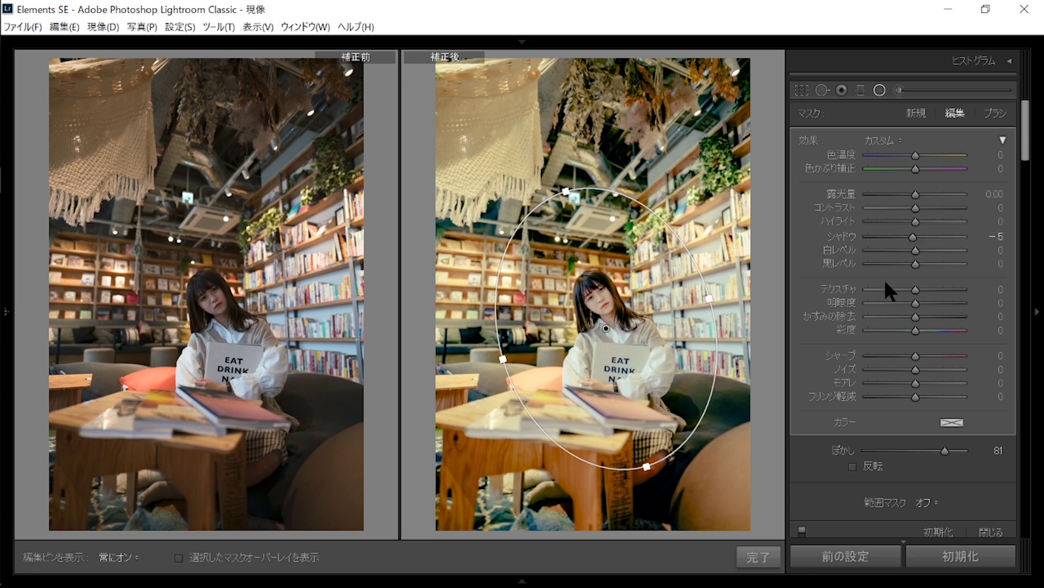
Nudge the radial mask upward and set highlights -10 and exposure -1.73.
{"action": "left_click_drag", "start_coordinate": [605, 325], "coordinate": [606, 317]}
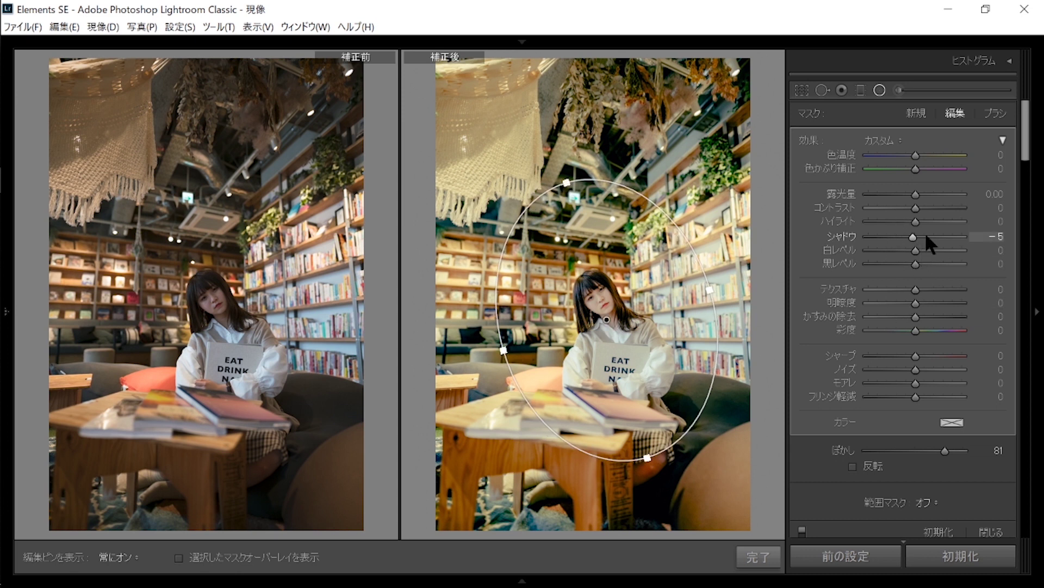
{"action": "left_click_drag", "start_coordinate": [909, 219], "coordinate": [921, 219]}
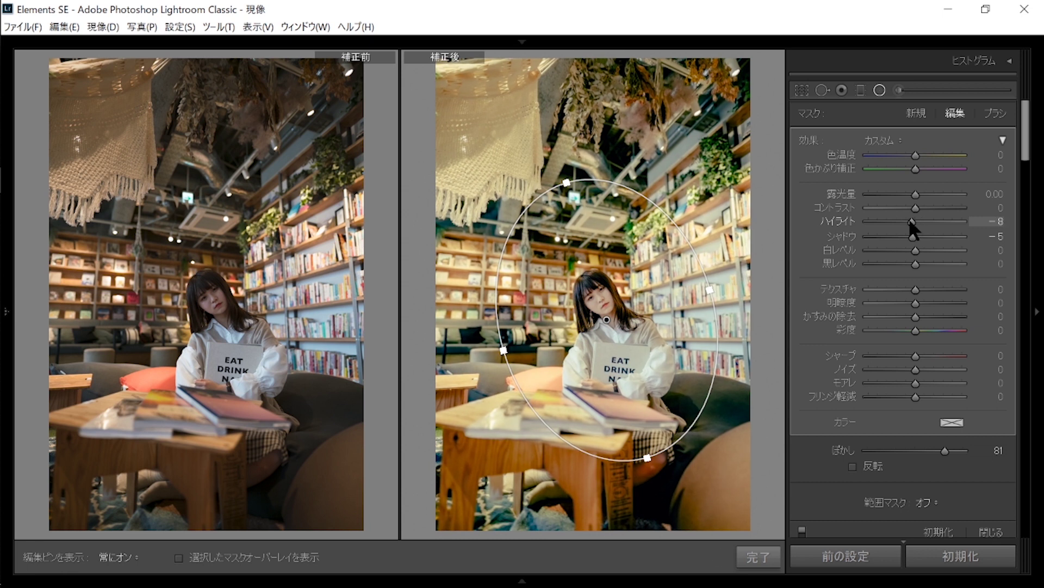
{"action": "left_click_drag", "start_coordinate": [909, 220], "coordinate": [908, 221]}
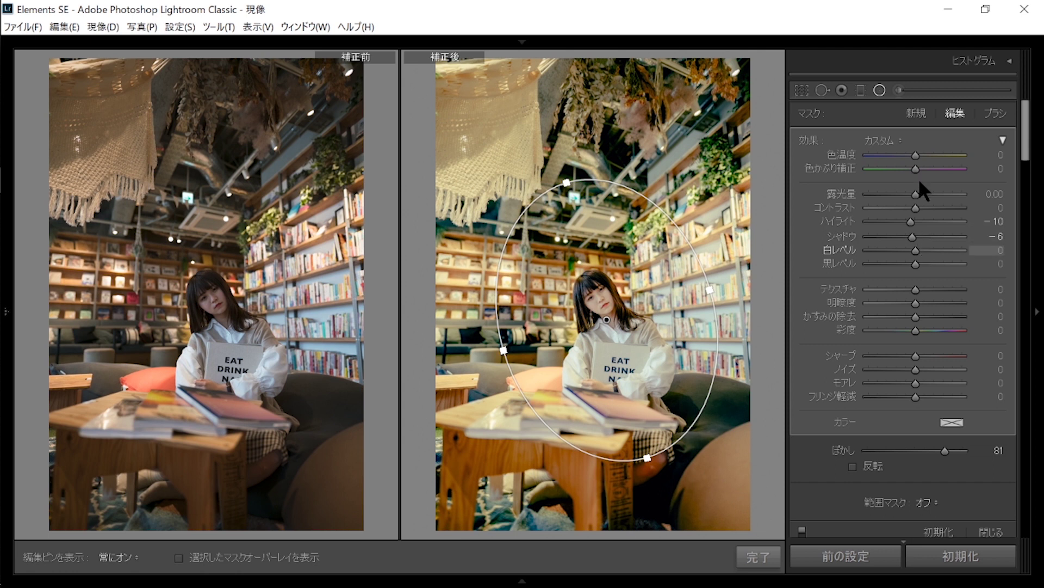
{"action": "mouse_move", "coordinate": [894, 192]}
{"action": "left_mouse_down"}
{"action": "mouse_move", "coordinate": [852, 202]}
{"action": "mouse_move", "coordinate": [895, 194]}
{"action": "left_mouse_up"}
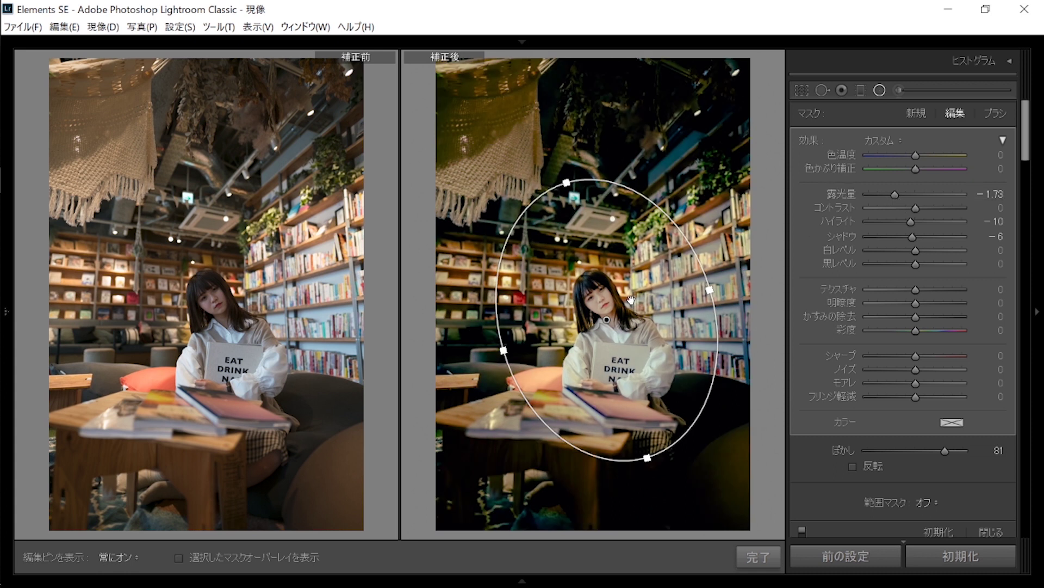
Nudge the radial filter ellipse and try a lower feather, leaving it at 81.
{"action": "left_click_drag", "start_coordinate": [608, 320], "coordinate": [607, 319]}
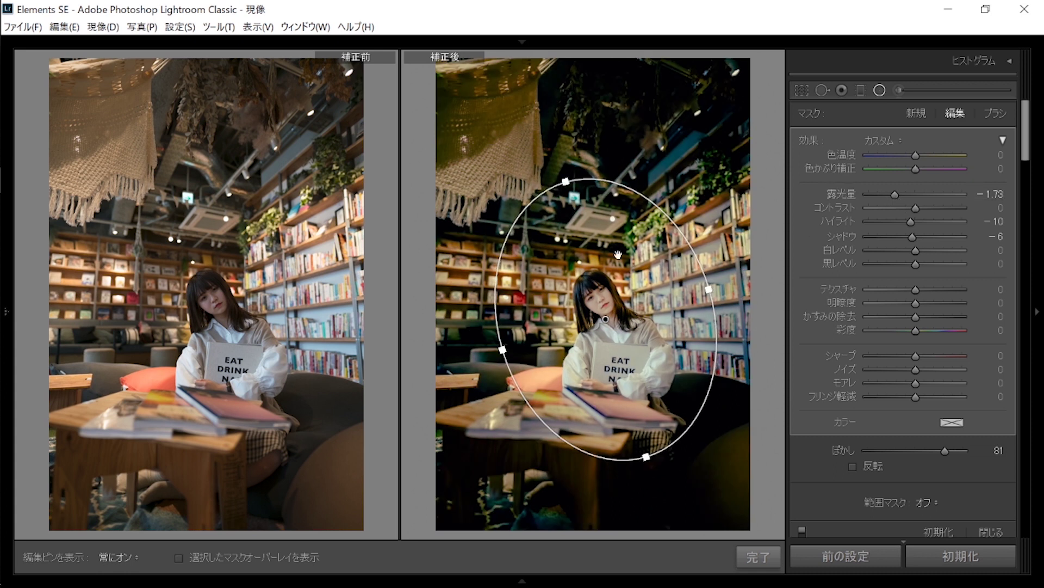
{"action": "left_click_drag", "start_coordinate": [931, 450], "coordinate": [928, 450]}
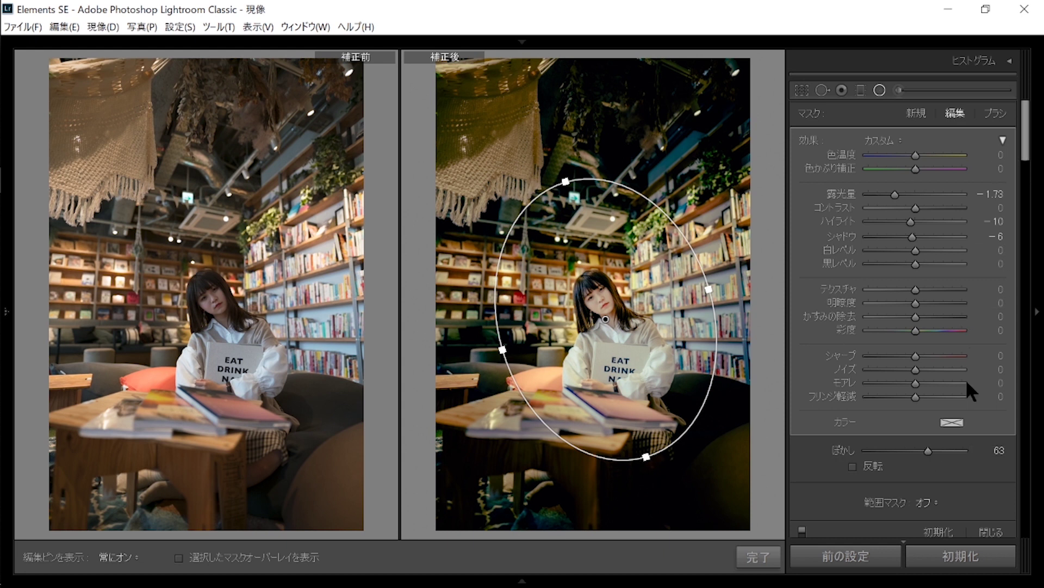
{"action": "left_click_drag", "start_coordinate": [930, 451], "coordinate": [944, 450]}
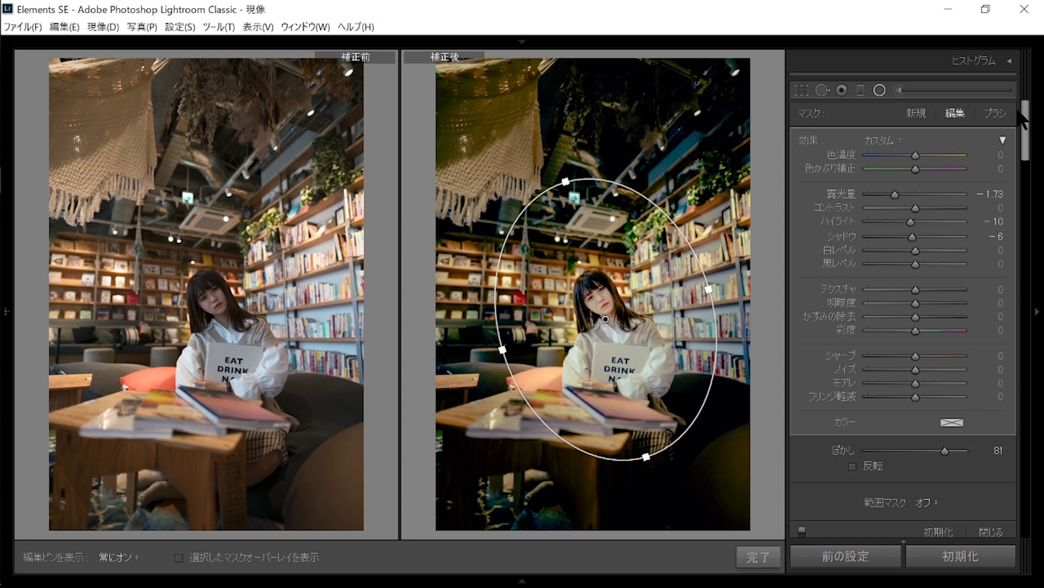
{"action": "left_click", "coordinate": [995, 113]}
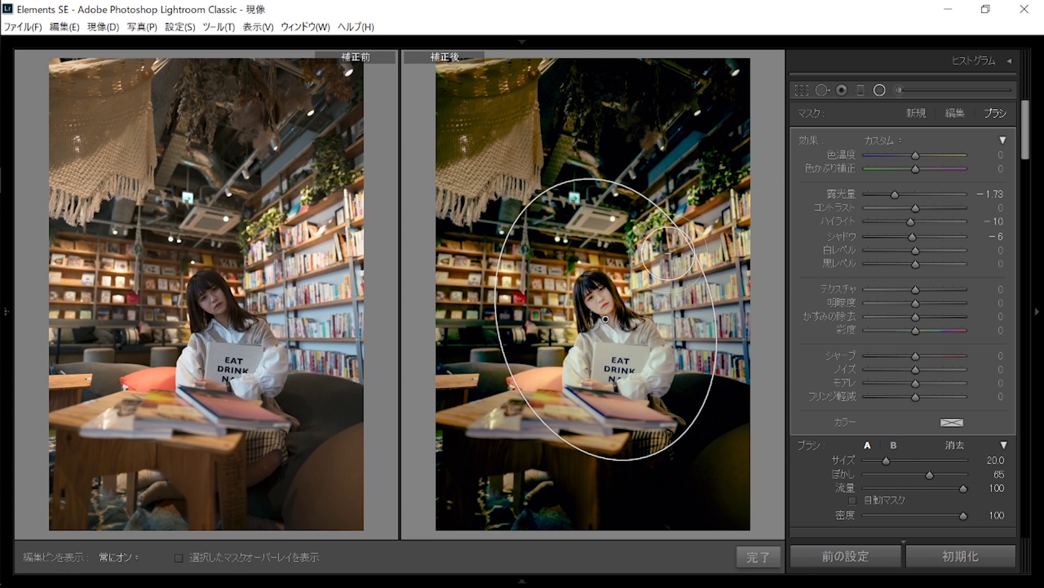
{"action": "key", "text": "h"}
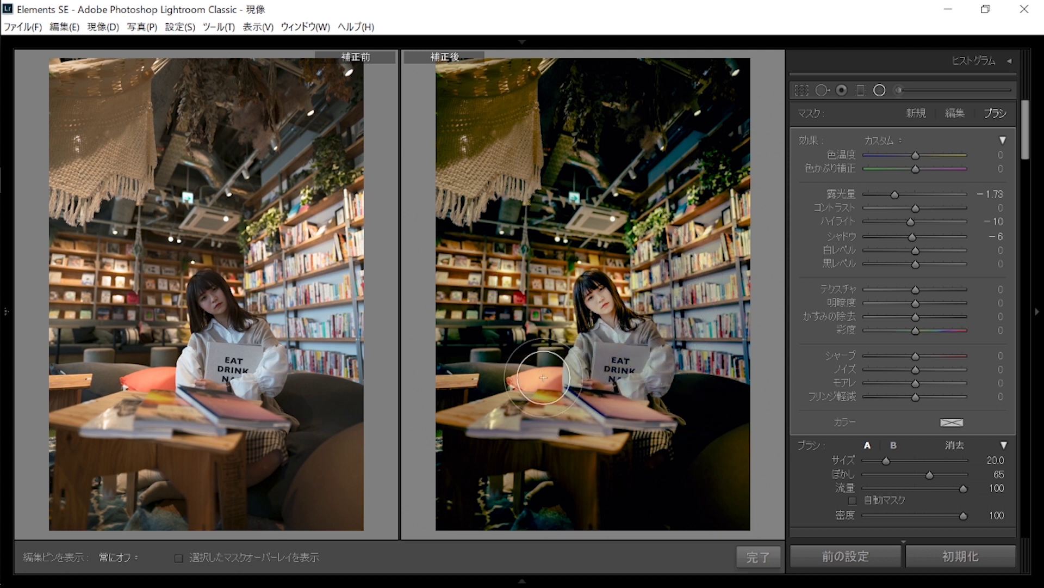
{"action": "key", "text": "h"}
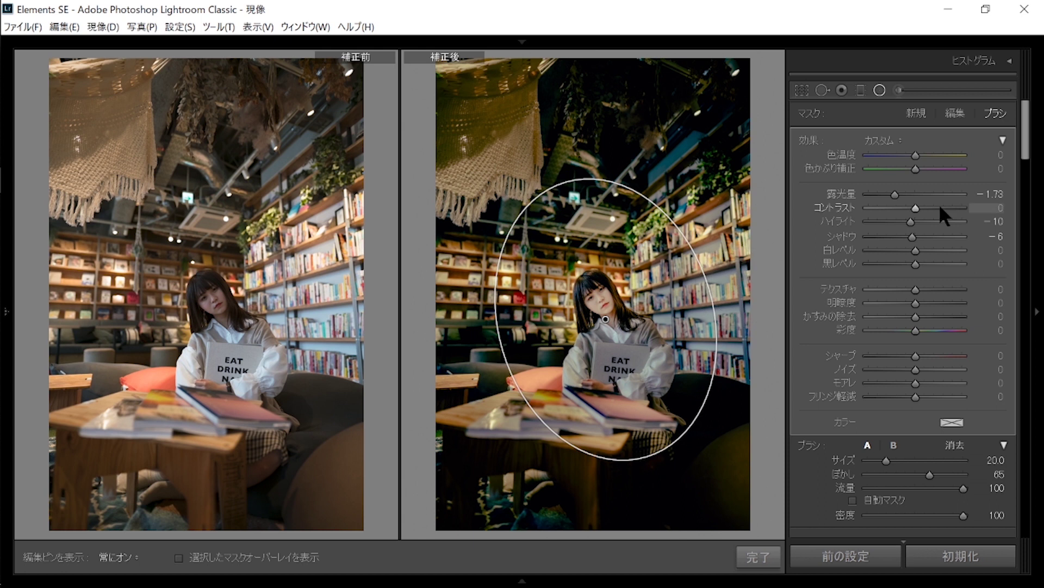
{"action": "key", "text": "k"}
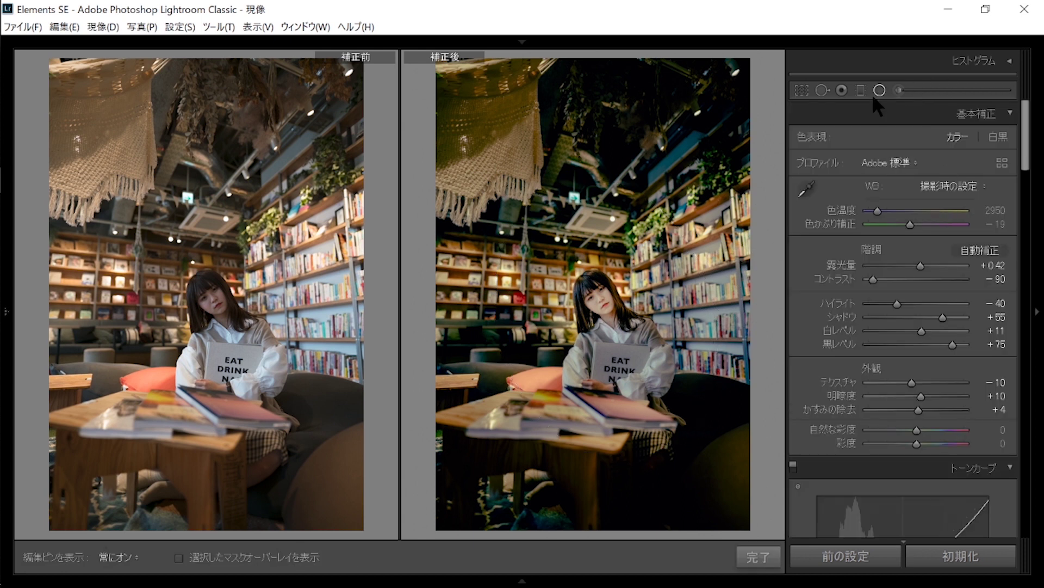
Reset the exposure of the radial filter around the woman to 0, keeping its position.
{"action": "left_click", "coordinate": [878, 92]}
{"action": "left_click", "coordinate": [604, 317]}
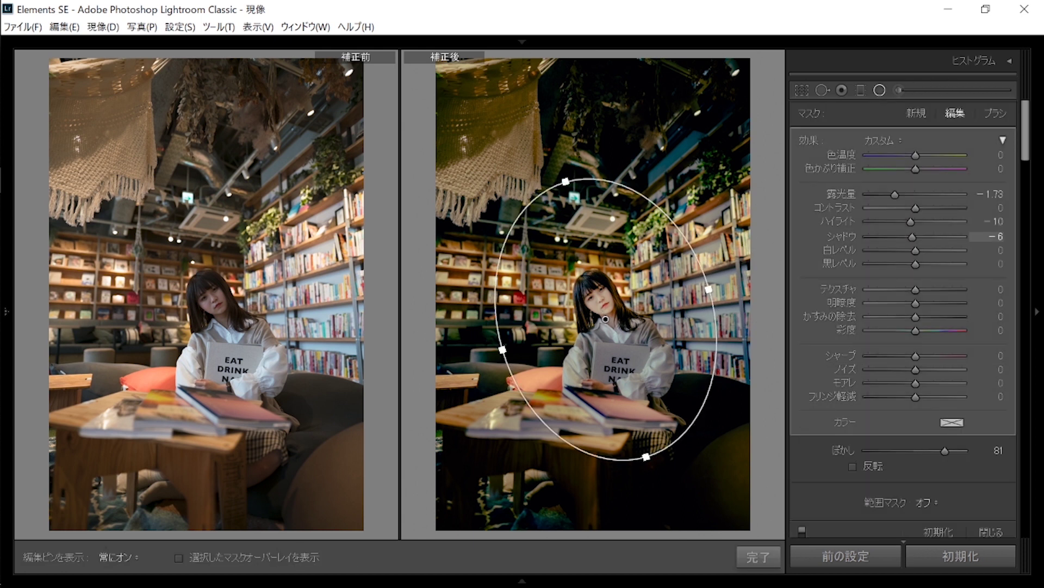
{"action": "double_click", "coordinate": [893, 195]}
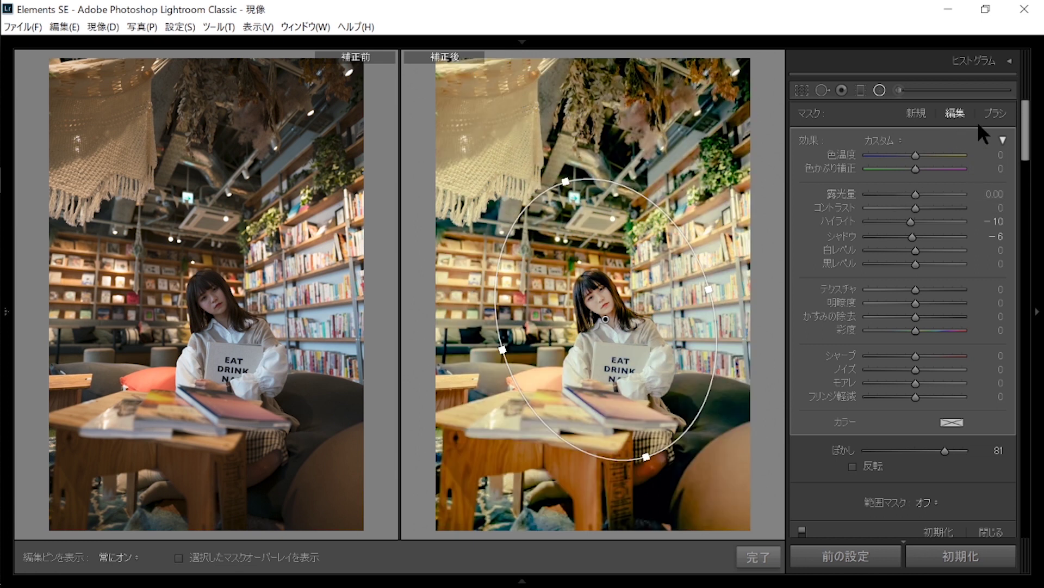
{"action": "left_click_drag", "start_coordinate": [604, 316], "coordinate": [605, 323]}
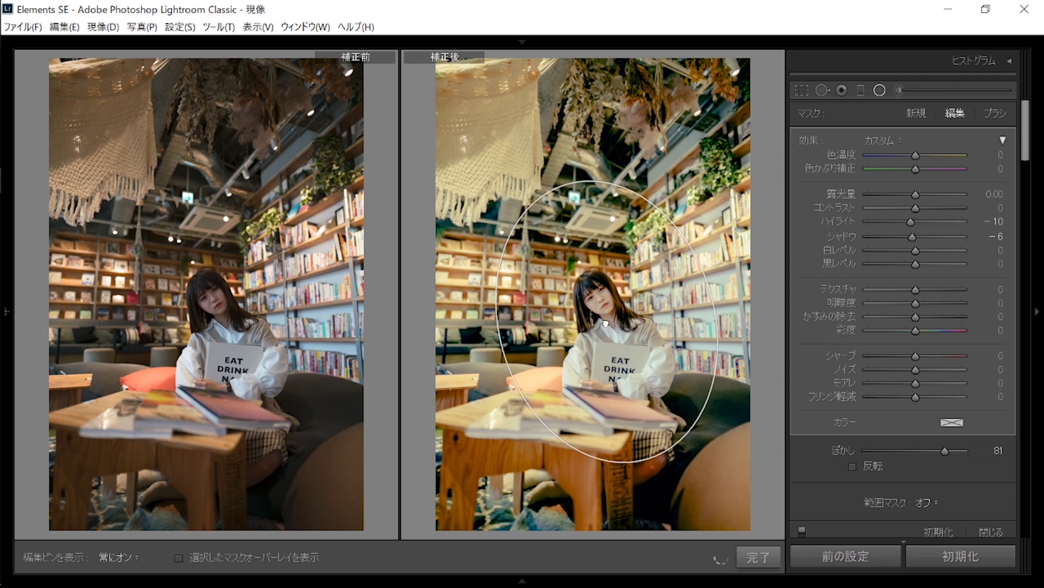
{"action": "left_click_drag", "start_coordinate": [606, 323], "coordinate": [609, 321]}
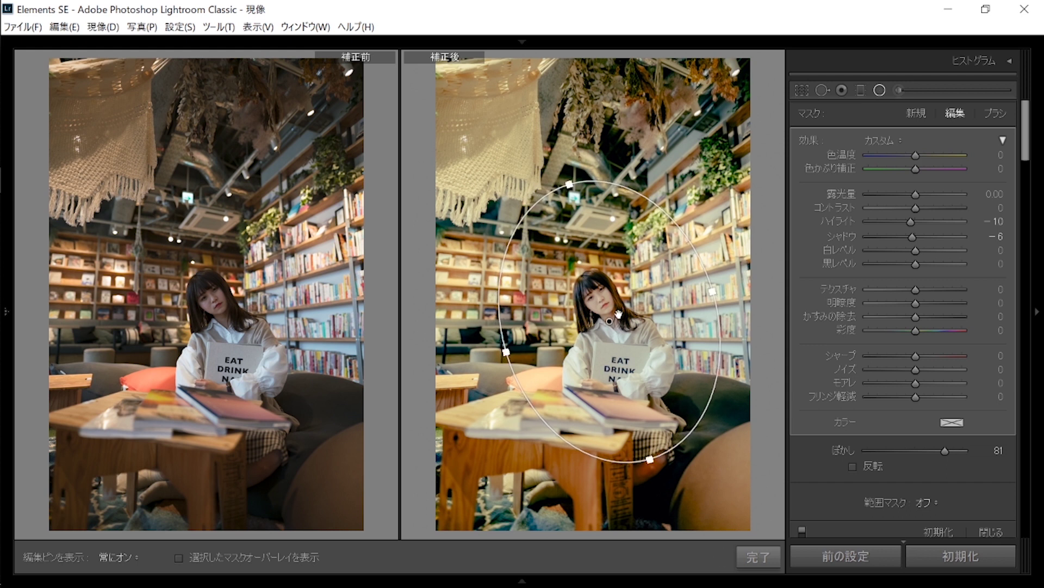
{"action": "key", "text": "ctrl+z"}
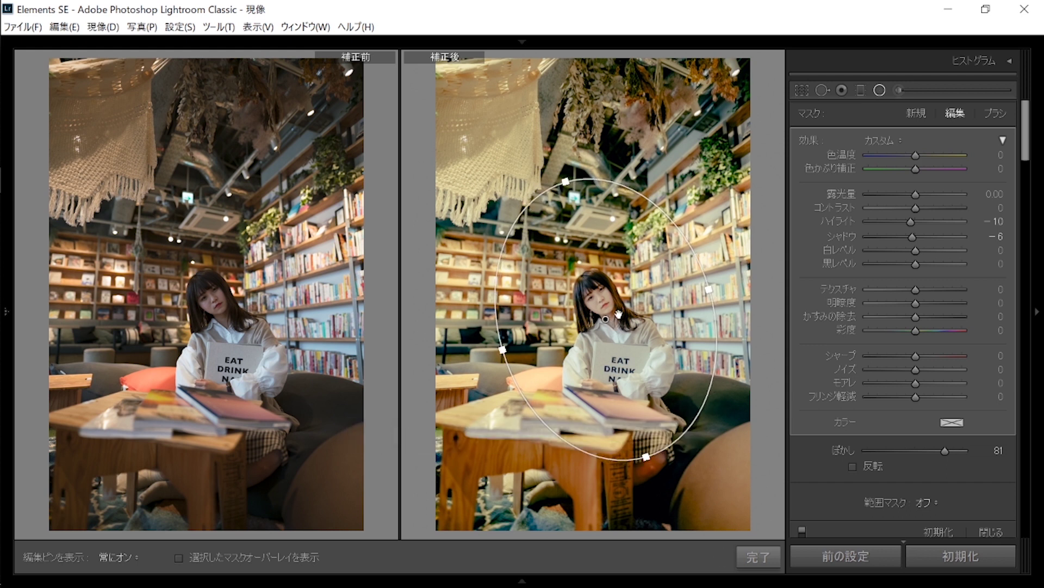
Draw graduated filters darkening the lower table area and top corner, with blacks −4.
{"action": "left_click", "coordinate": [860, 91]}
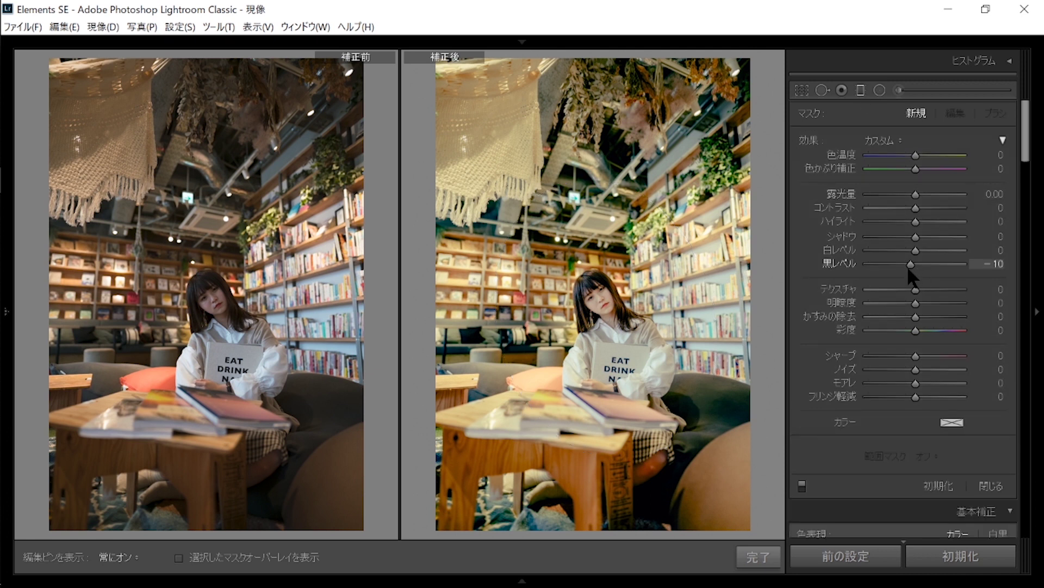
{"action": "left_click_drag", "start_coordinate": [617, 473], "coordinate": [612, 364]}
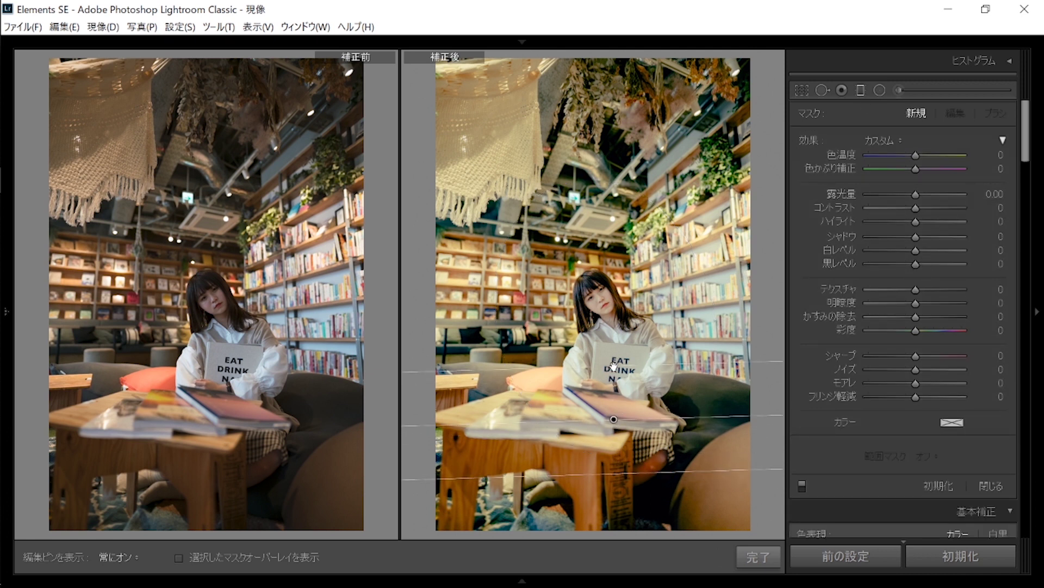
{"action": "left_click_drag", "start_coordinate": [915, 194], "coordinate": [912, 194]}
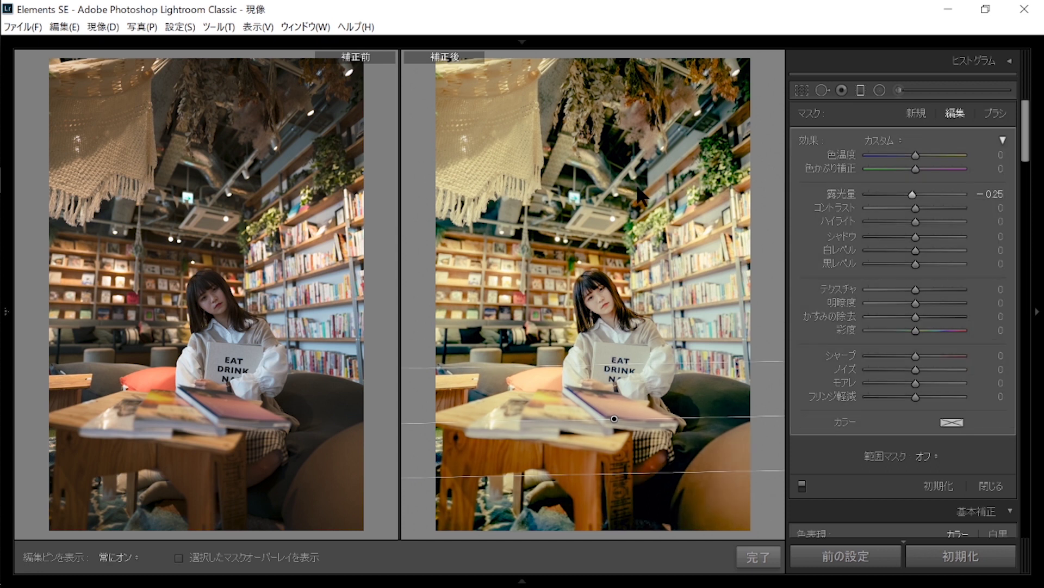
{"action": "left_click_drag", "start_coordinate": [646, 316], "coordinate": [660, 290]}
{"action": "left_click_drag", "start_coordinate": [912, 262], "coordinate": [909, 263]}
{"action": "left_click_drag", "start_coordinate": [648, 328], "coordinate": [643, 333]}
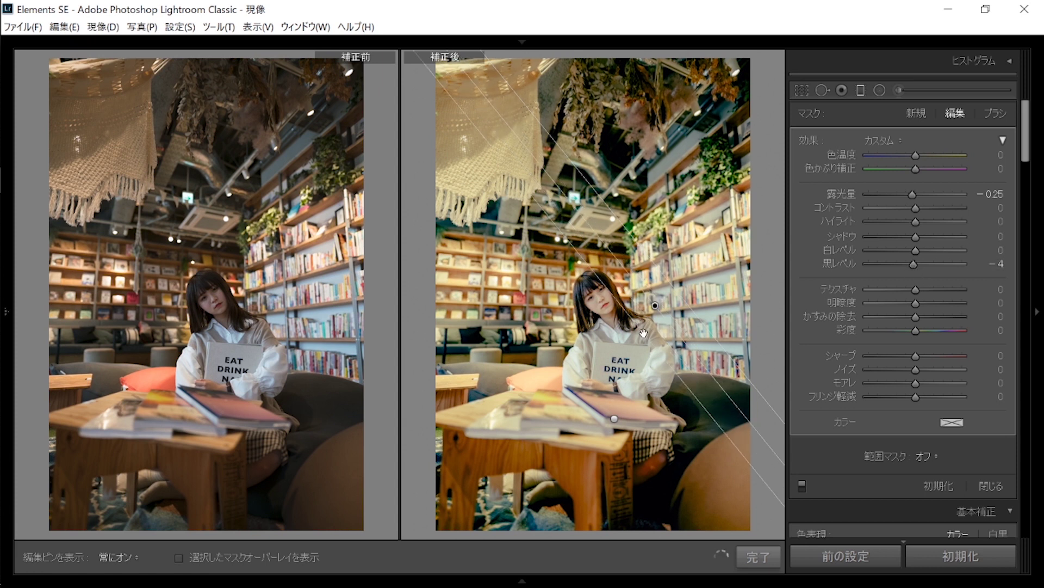
Add an angled graduated filter darkening the photo's left edge and apply the gradients.
{"action": "left_click_drag", "start_coordinate": [507, 305], "coordinate": [594, 304]}
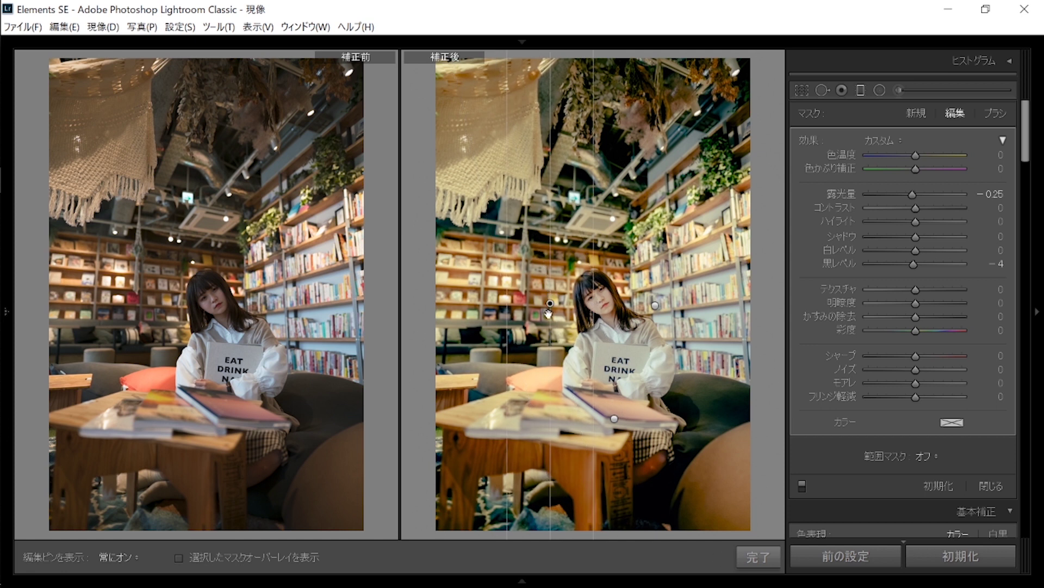
{"action": "mouse_move", "coordinate": [550, 305]}
{"action": "left_mouse_down"}
{"action": "mouse_move", "coordinate": [438, 308]}
{"action": "mouse_move", "coordinate": [598, 312]}
{"action": "mouse_move", "coordinate": [550, 311]}
{"action": "left_mouse_up"}
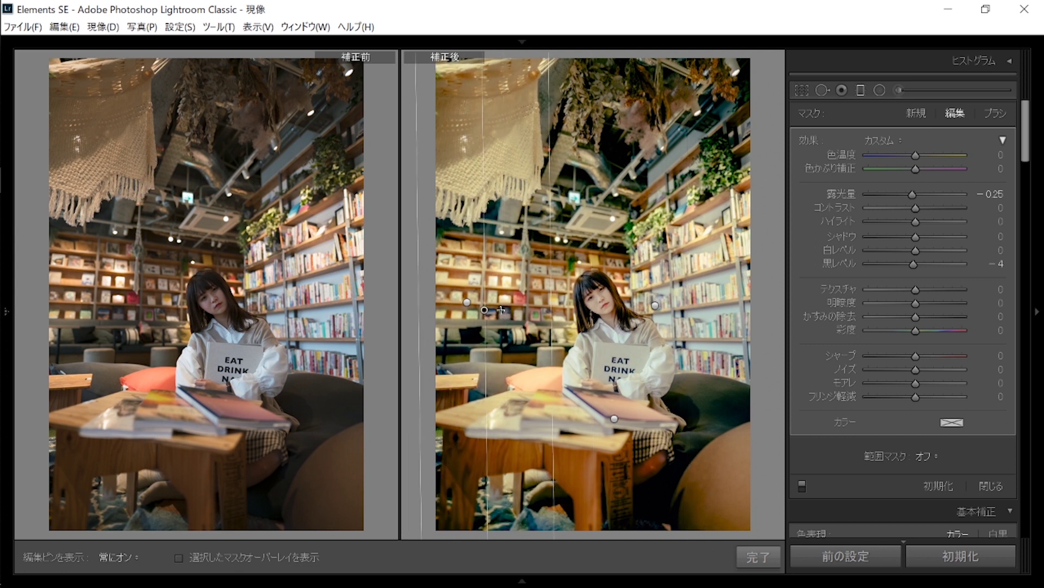
{"action": "left_click_drag", "start_coordinate": [485, 309], "coordinate": [503, 309]}
{"action": "mouse_move", "coordinate": [506, 346]}
{"action": "left_mouse_down"}
{"action": "mouse_move", "coordinate": [472, 319]}
{"action": "mouse_move", "coordinate": [501, 334]}
{"action": "left_mouse_up"}
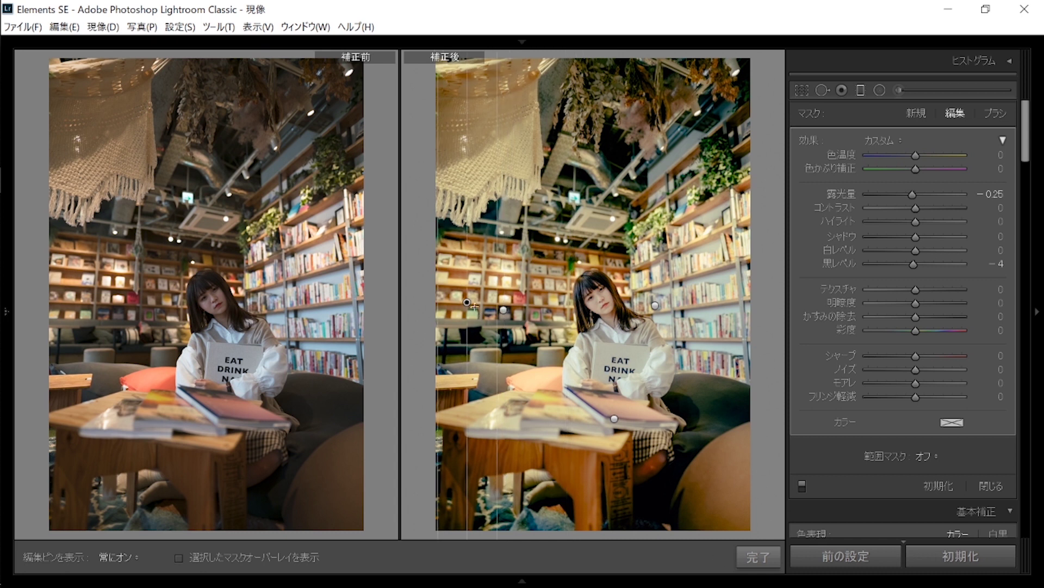
{"action": "left_click_drag", "start_coordinate": [499, 296], "coordinate": [540, 298]}
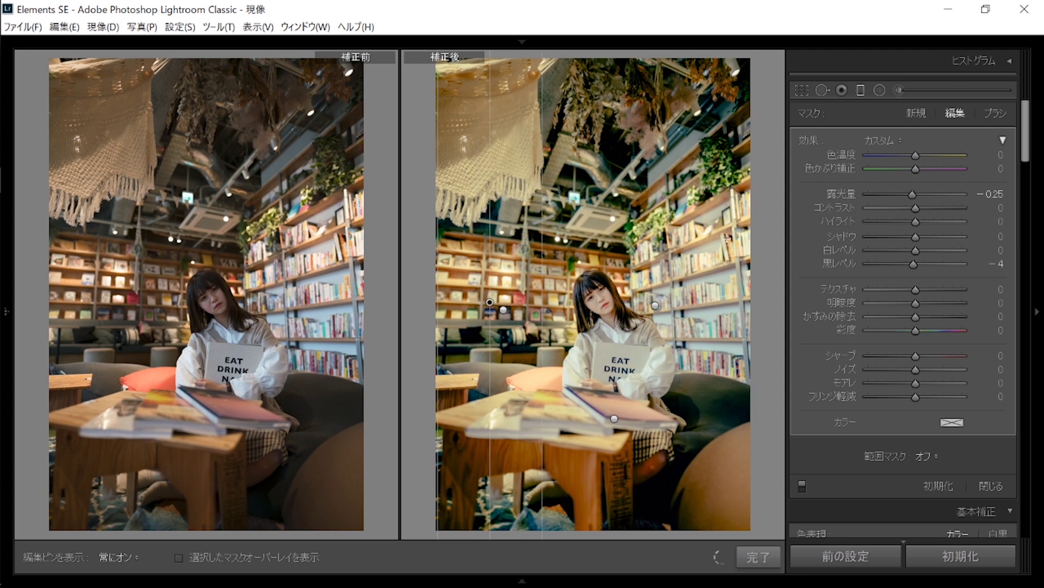
{"action": "key", "text": "m"}
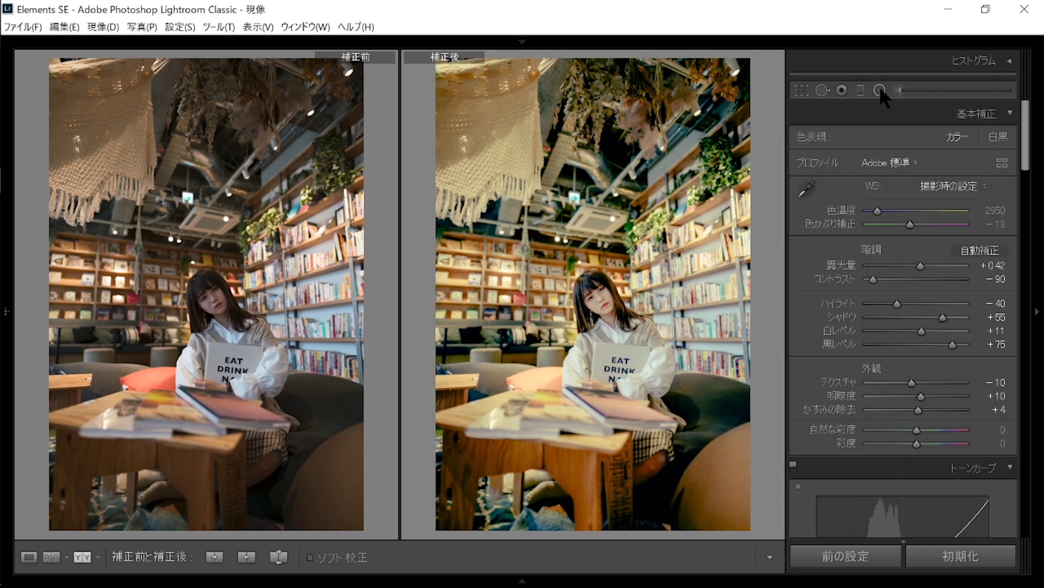
Reset global clarity to 0, then lower it slightly below zero.
{"action": "left_click", "coordinate": [881, 90]}
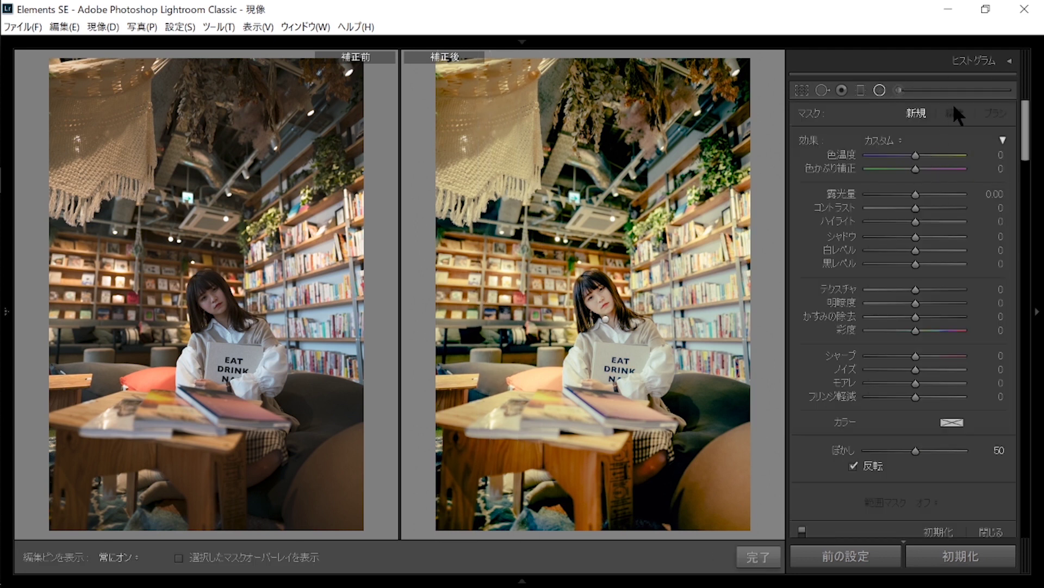
{"action": "key", "text": "shift+m"}
{"action": "double_click", "coordinate": [922, 396]}
{"action": "left_click_drag", "start_coordinate": [916, 394], "coordinate": [912, 393]}
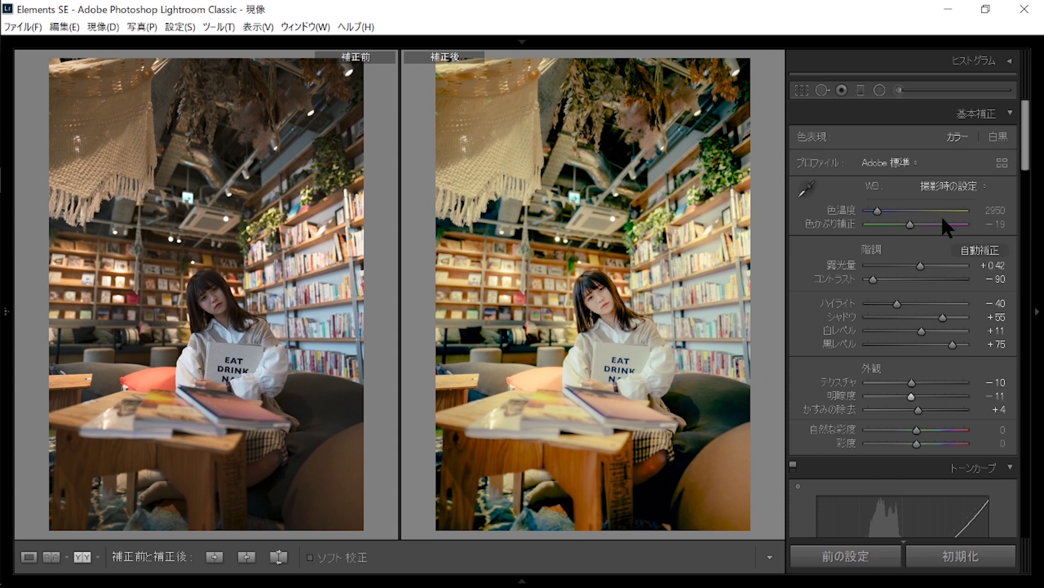
Reshape the woman's radial filter into a tall, wide ellipse with feather 92 and apply it.
{"action": "left_click", "coordinate": [879, 90]}
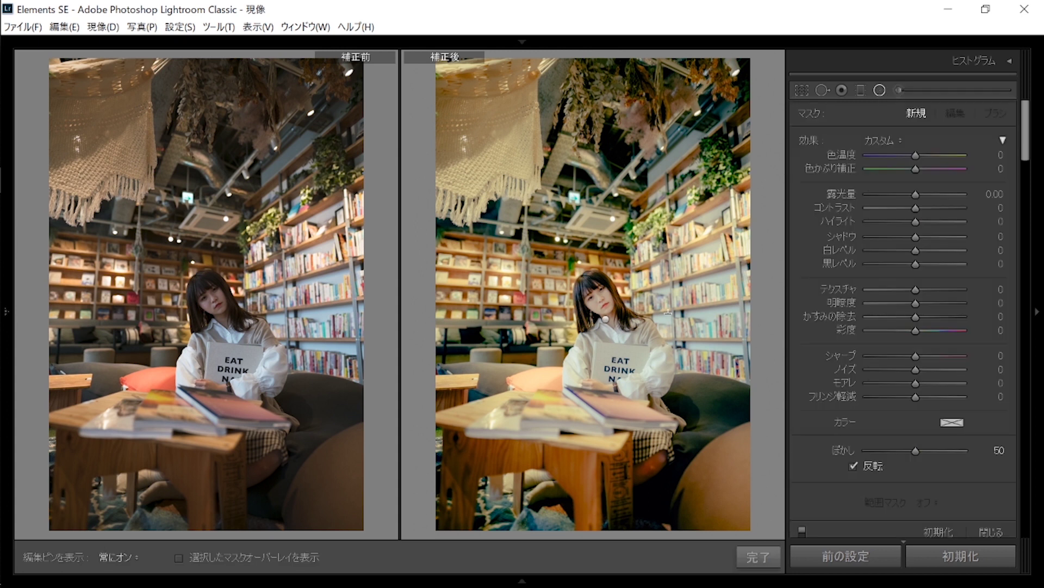
{"action": "left_click", "coordinate": [606, 320]}
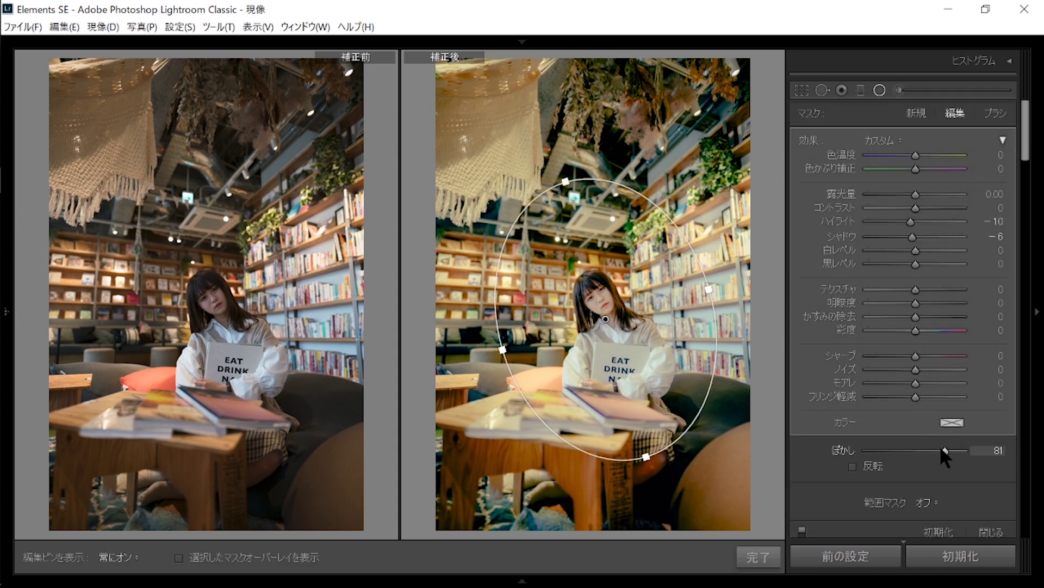
{"action": "mouse_move", "coordinate": [839, 452]}
{"action": "left_mouse_down"}
{"action": "mouse_move", "coordinate": [968, 452]}
{"action": "mouse_move", "coordinate": [949, 446]}
{"action": "left_mouse_up"}
{"action": "left_click_drag", "start_coordinate": [567, 182], "coordinate": [553, 143]}
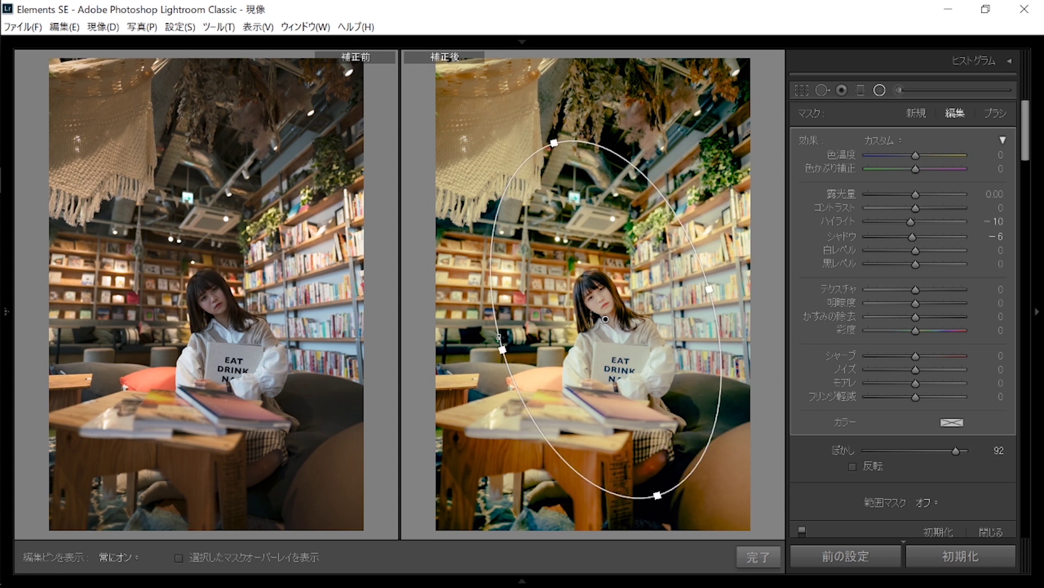
{"action": "left_click_drag", "start_coordinate": [501, 348], "coordinate": [461, 362]}
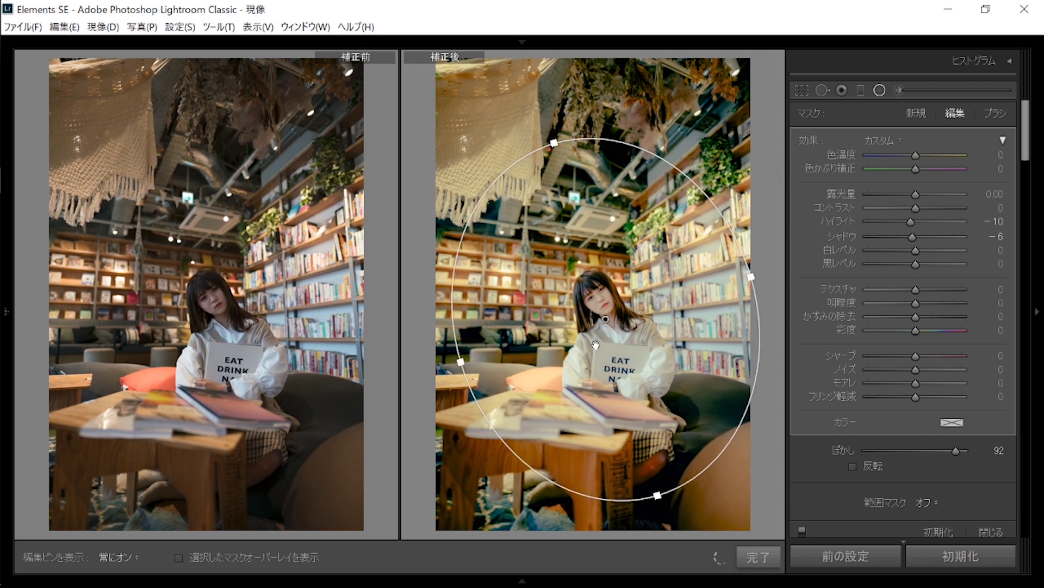
{"action": "left_click_drag", "start_coordinate": [605, 317], "coordinate": [609, 331]}
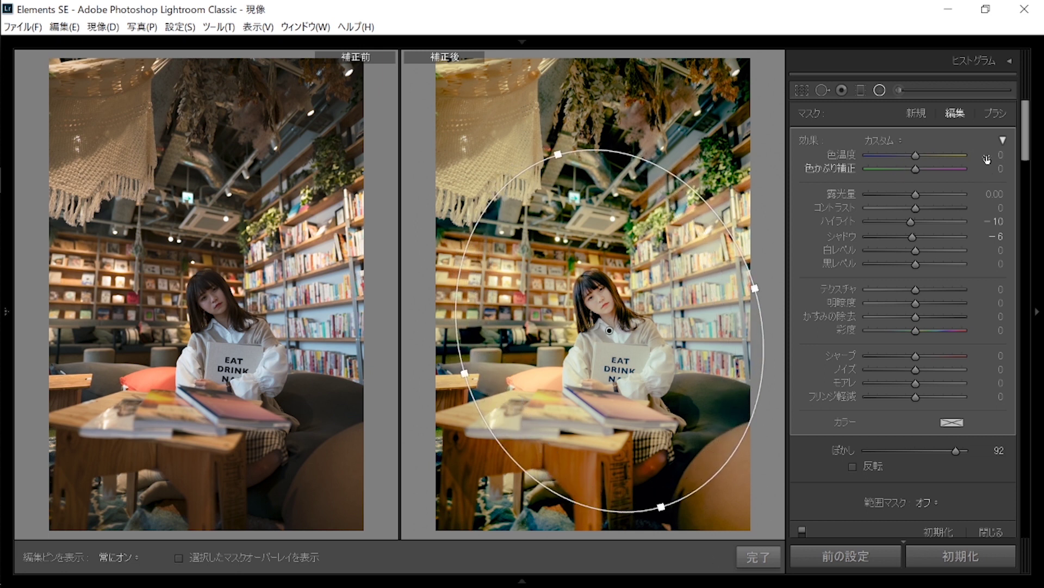
{"action": "left_click_drag", "start_coordinate": [661, 506], "coordinate": [657, 490]}
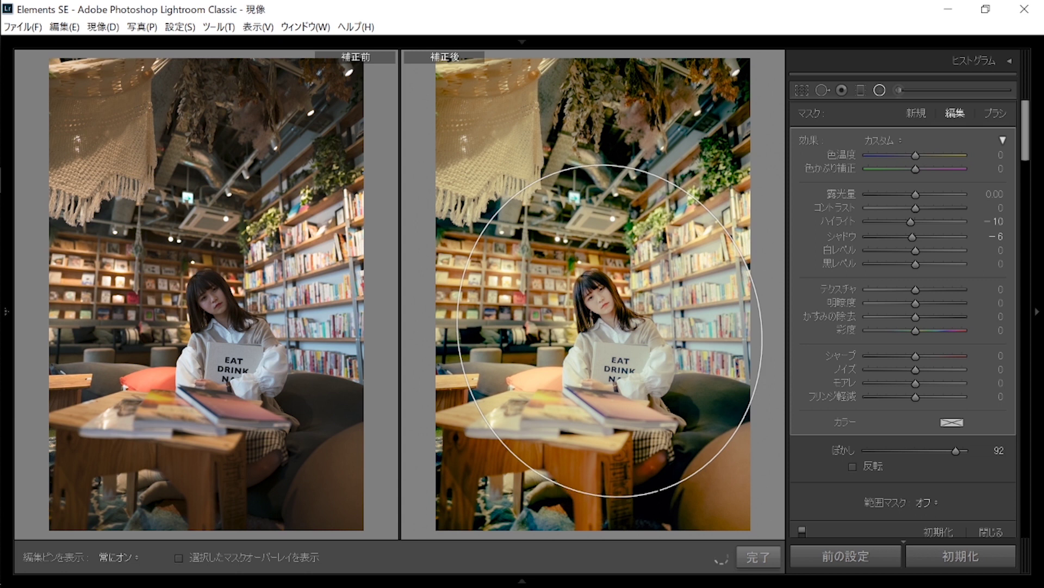
{"action": "key", "text": "shift+m"}
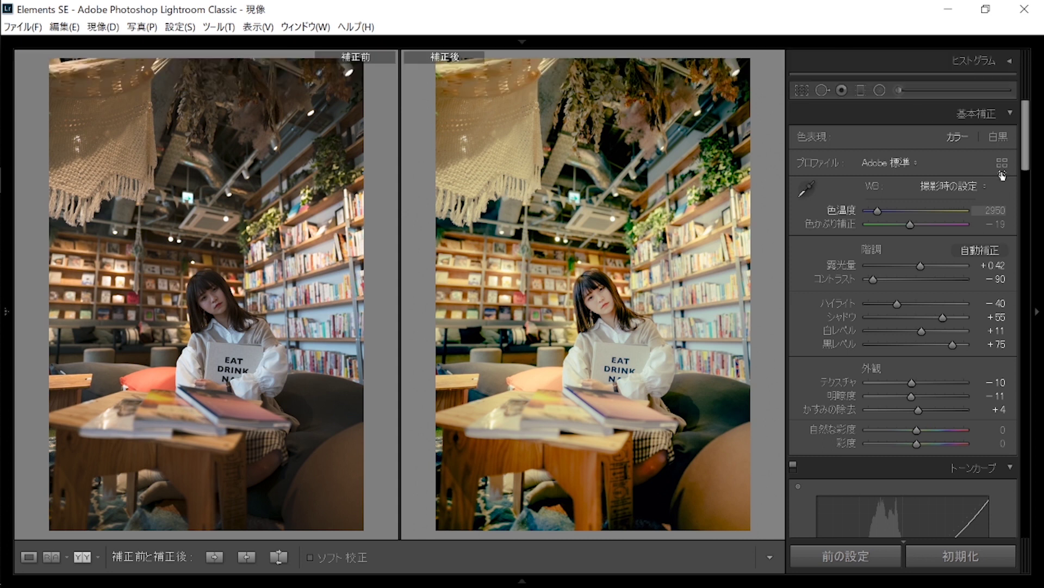
{"action": "scroll", "coordinate": [861, 140], "scroll_direction": "down", "scroll_amount": 5}
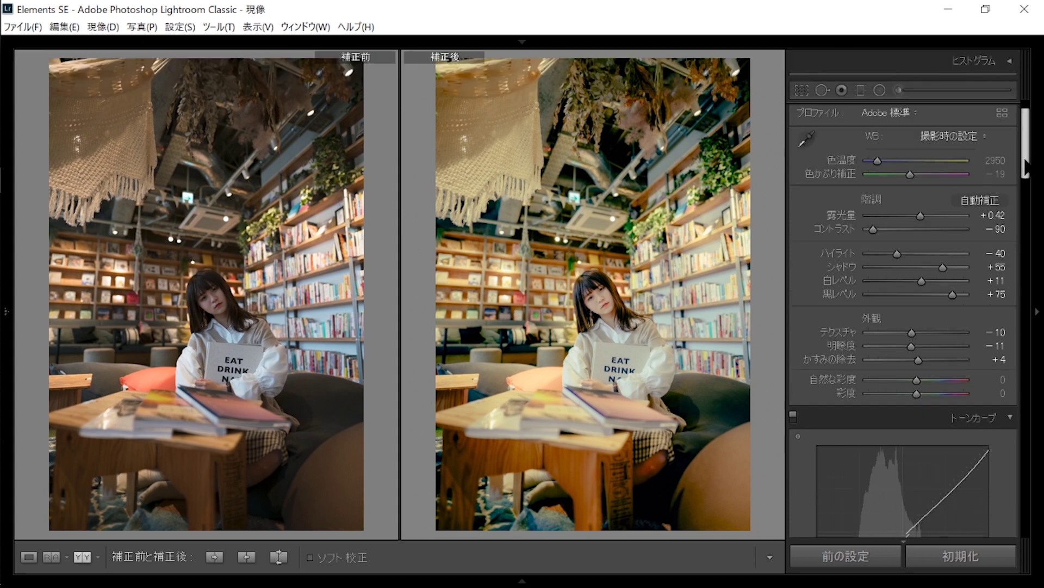
{"action": "scroll", "coordinate": [861, 140], "scroll_direction": "up", "scroll_amount": 5}
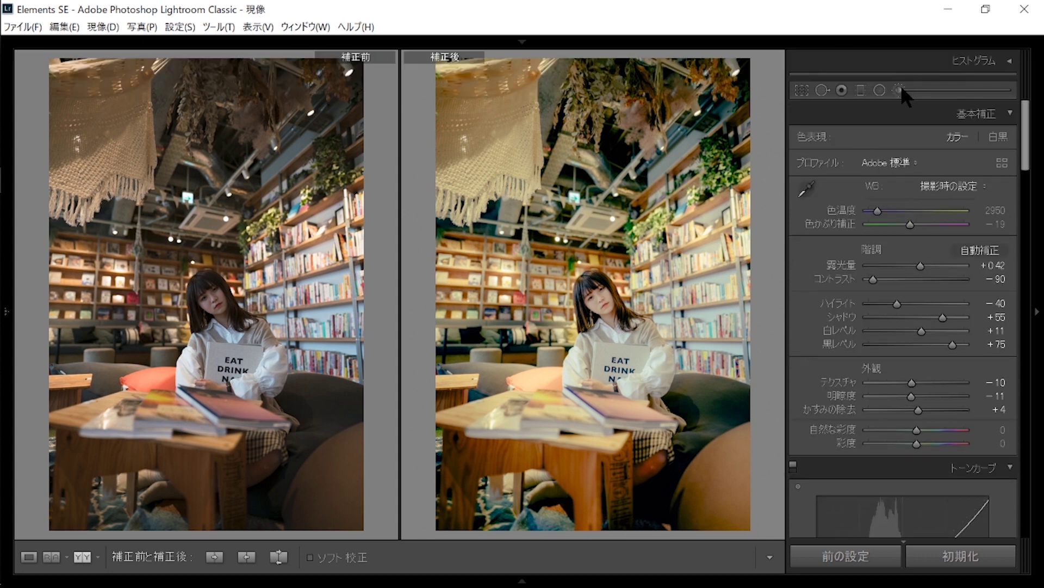
Start an Adjustment Brush and paint a first clarity stroke over the right shelves.
{"action": "key", "text": "t"}
{"action": "key", "text": "k"}
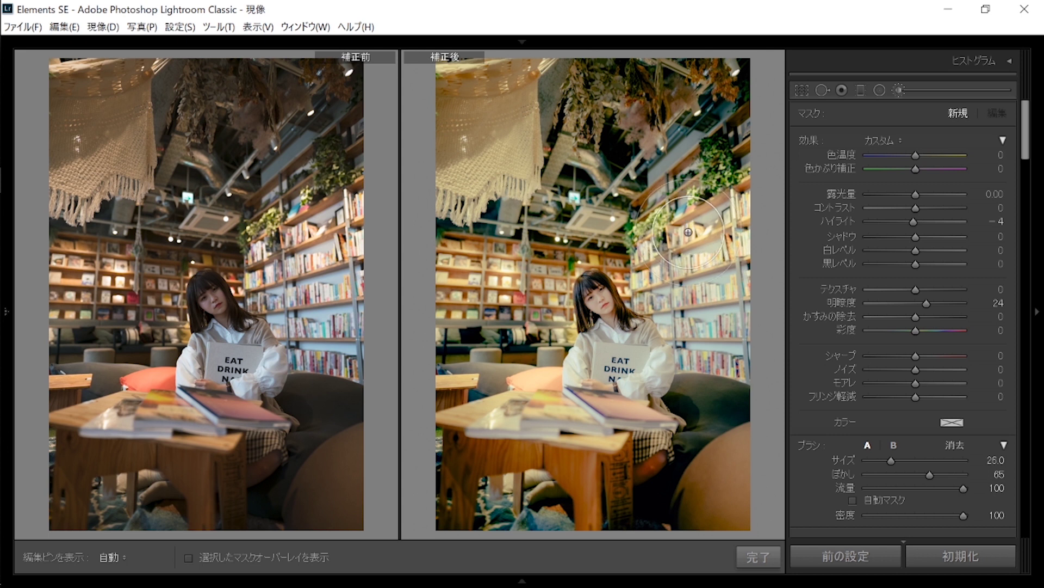
{"action": "scroll", "coordinate": [689, 237], "scroll_direction": "up", "scroll_amount": 3}
{"action": "left_click", "coordinate": [688, 236]}
{"action": "scroll", "coordinate": [688, 237], "scroll_direction": "down", "scroll_amount": 1}
{"action": "key", "text": "h"}
{"action": "key", "text": "h"}
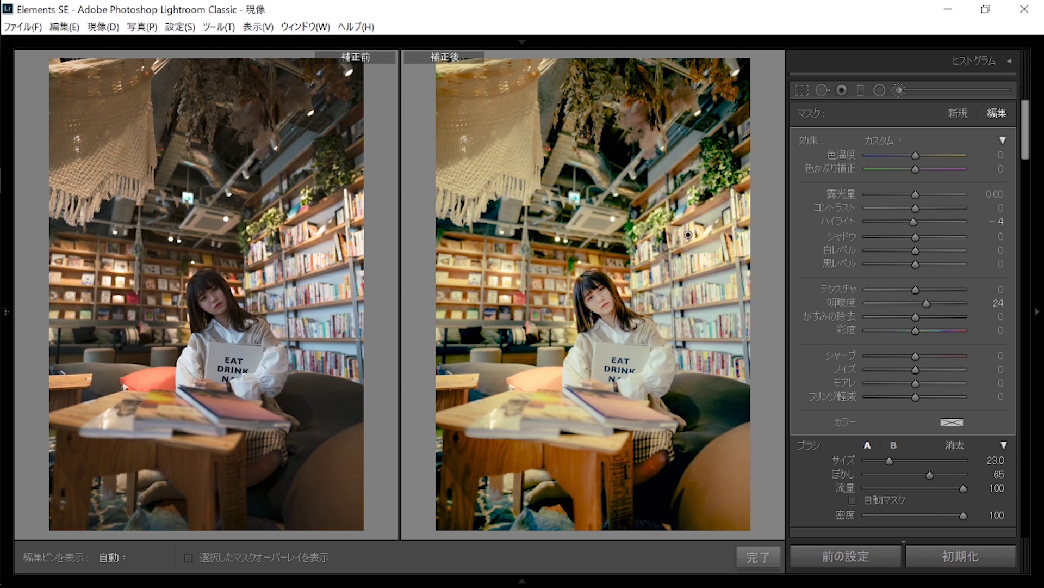
{"action": "scroll", "coordinate": [640, 103], "scroll_direction": "down", "scroll_amount": 1}
{"action": "key", "text": "h"}
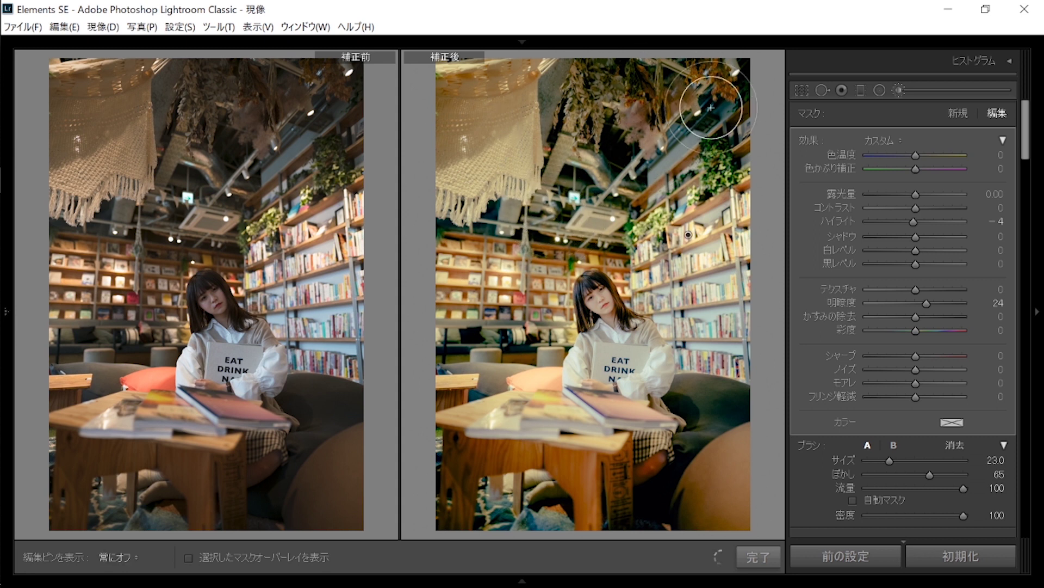
{"action": "key", "text": "h"}
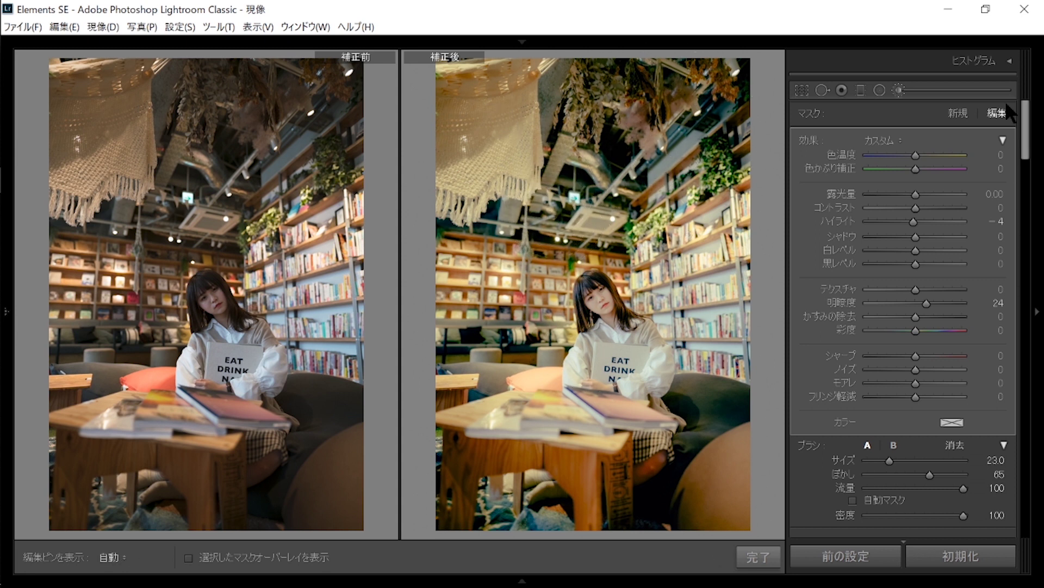
Add sharpness +26 and paint the clarity +24 effect over the ceiling plants and bookshelves.
{"action": "left_click_drag", "start_coordinate": [1025, 130], "coordinate": [1026, 176]}
{"action": "scroll", "coordinate": [944, 411], "scroll_direction": "down", "scroll_amount": 5}
{"action": "scroll", "coordinate": [938, 418], "scroll_direction": "up", "scroll_amount": 5}
{"action": "scroll", "coordinate": [946, 373], "scroll_direction": "up", "scroll_amount": 5}
{"action": "left_click_drag", "start_coordinate": [940, 356], "coordinate": [922, 357]}
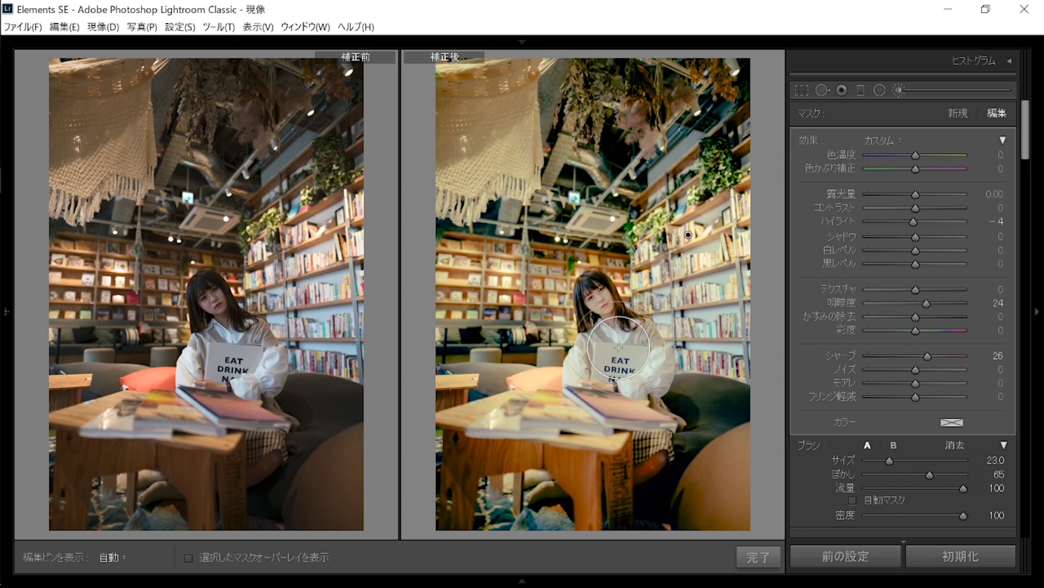
{"action": "left_click_drag", "start_coordinate": [586, 206], "coordinate": [611, 93]}
{"action": "left_click_drag", "start_coordinate": [524, 275], "coordinate": [520, 256]}
{"action": "key", "text": "bracketleft"}
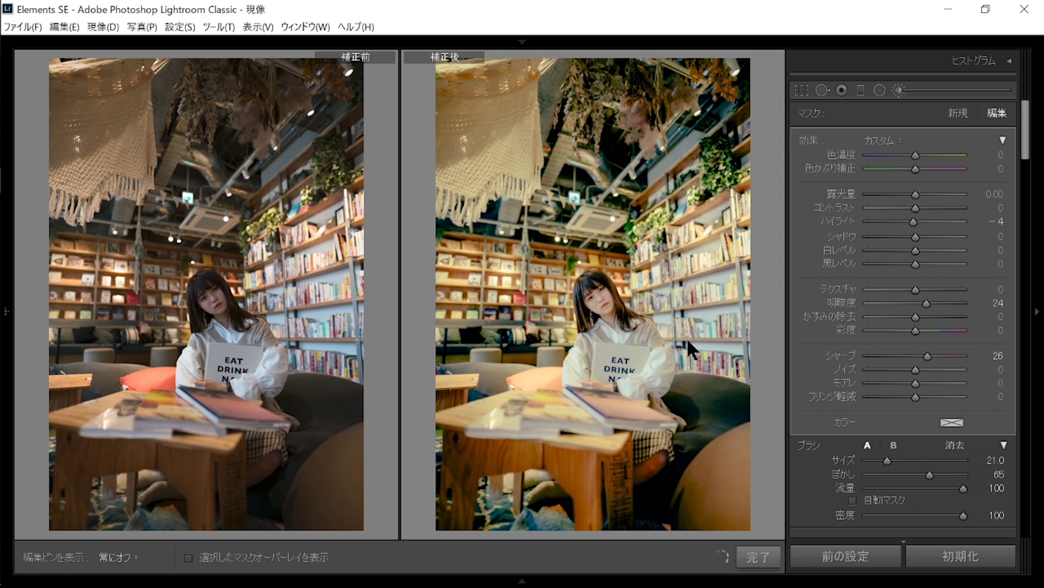
{"action": "key", "text": "h"}
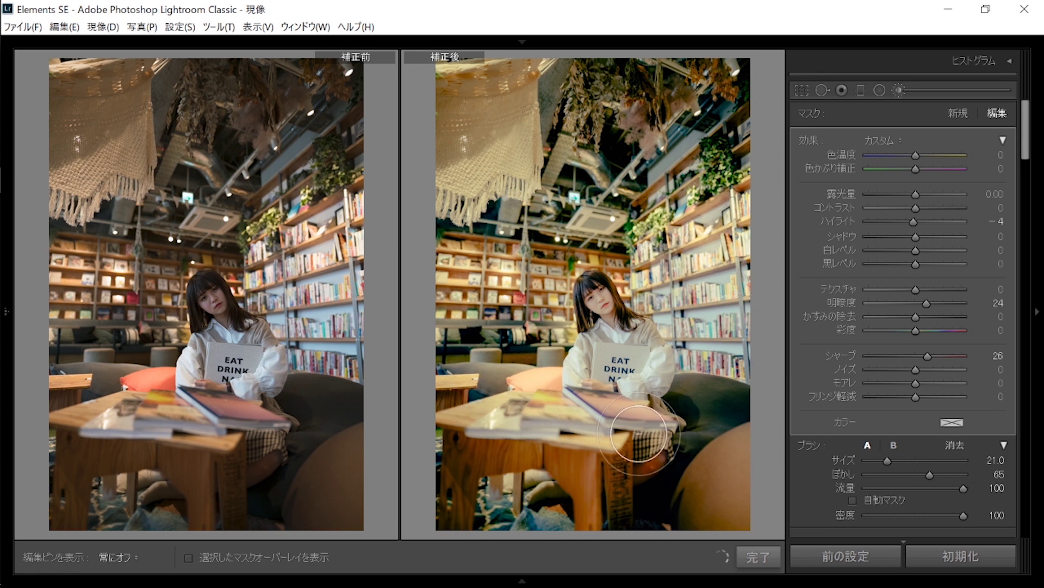
{"action": "key", "text": "k"}
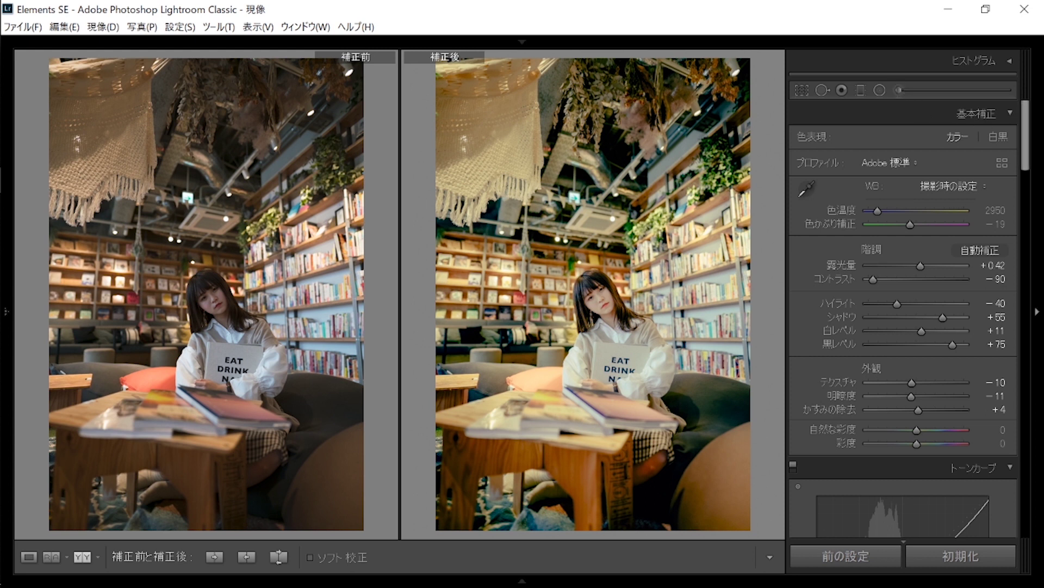
{"action": "left_click", "coordinate": [861, 90]}
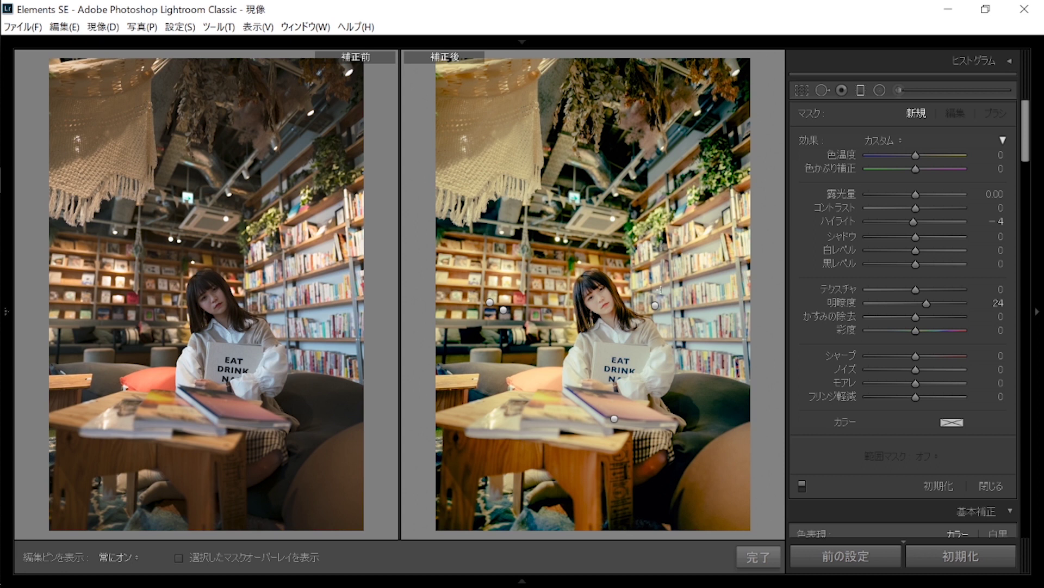
Reposition the diagonal graduated filter and reset its exposure to zero.
{"action": "left_click", "coordinate": [656, 305]}
{"action": "left_click_drag", "start_coordinate": [653, 267], "coordinate": [714, 217]}
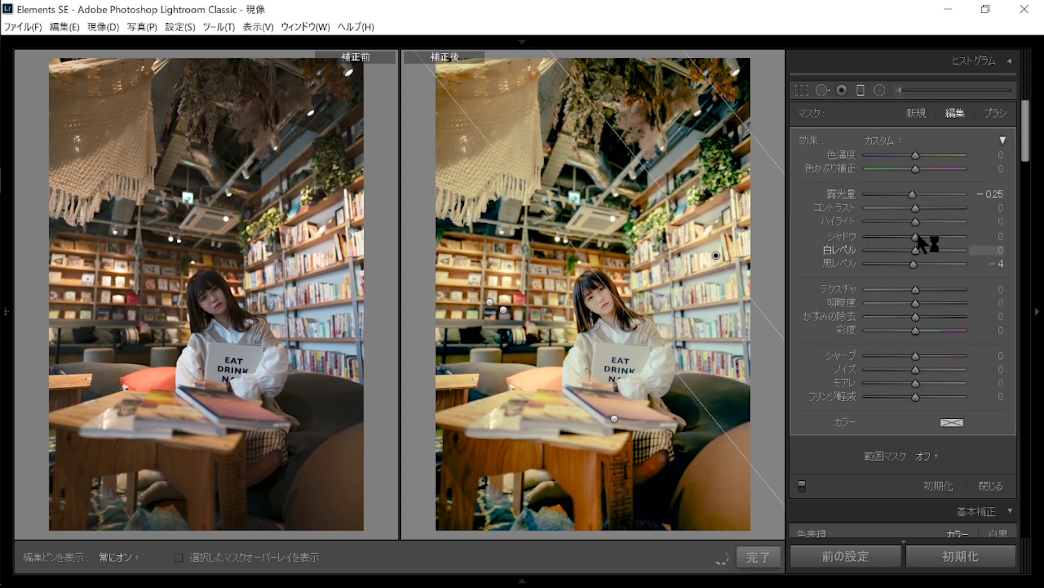
{"action": "double_click", "coordinate": [909, 193]}
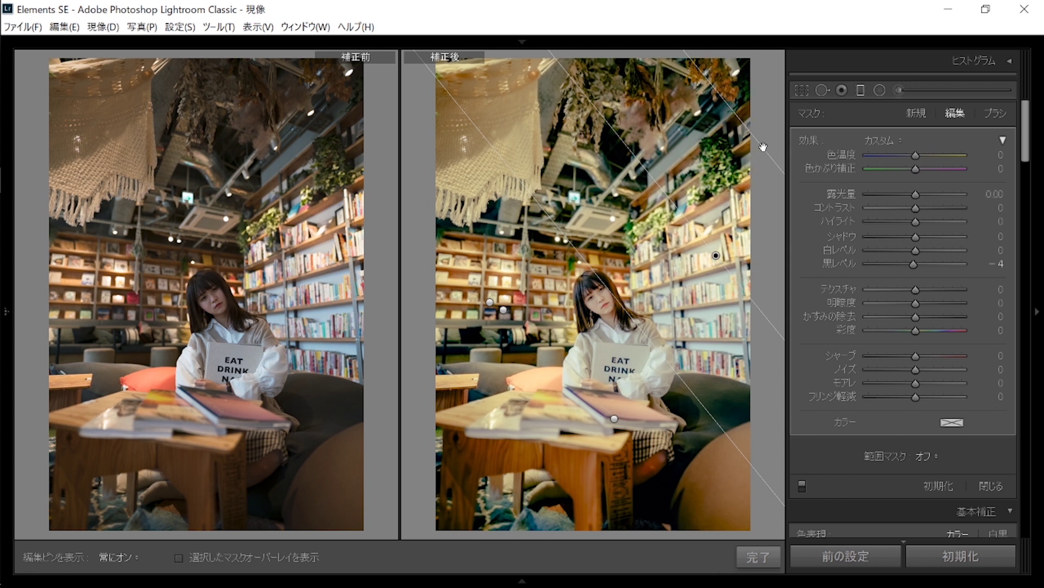
{"action": "left_click_drag", "start_coordinate": [763, 147], "coordinate": [676, 221]}
Extend the lower graduated filter down and set whites +3, blacks −4, exposure −0.02.
{"action": "left_click", "coordinate": [614, 419]}
{"action": "left_click_drag", "start_coordinate": [625, 491], "coordinate": [626, 535]}
{"action": "left_click_drag", "start_coordinate": [911, 249], "coordinate": [913, 250]}
{"action": "left_click_drag", "start_coordinate": [912, 265], "coordinate": [910, 265]}
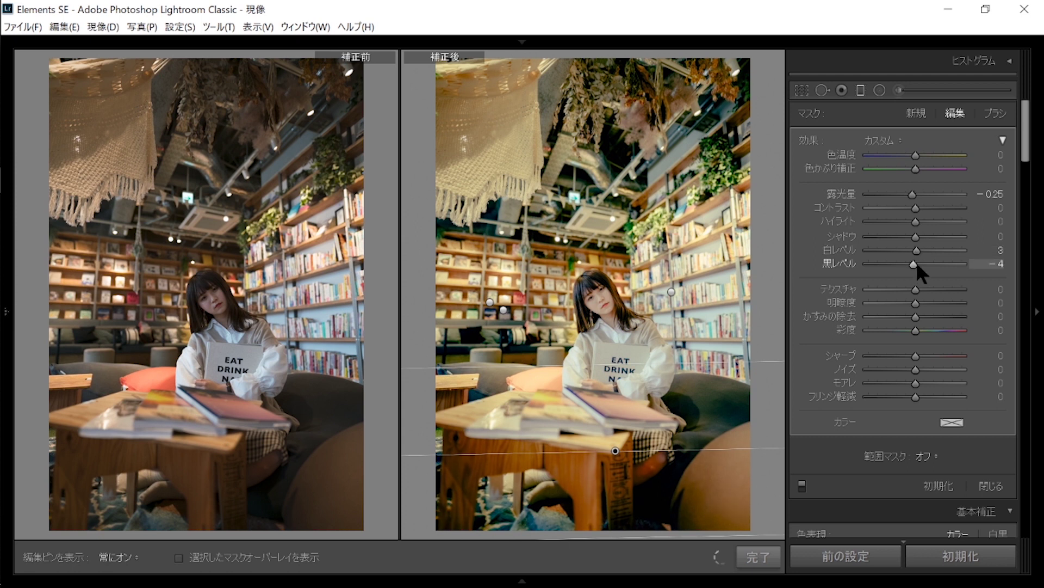
{"action": "left_click_drag", "start_coordinate": [913, 194], "coordinate": [915, 190]}
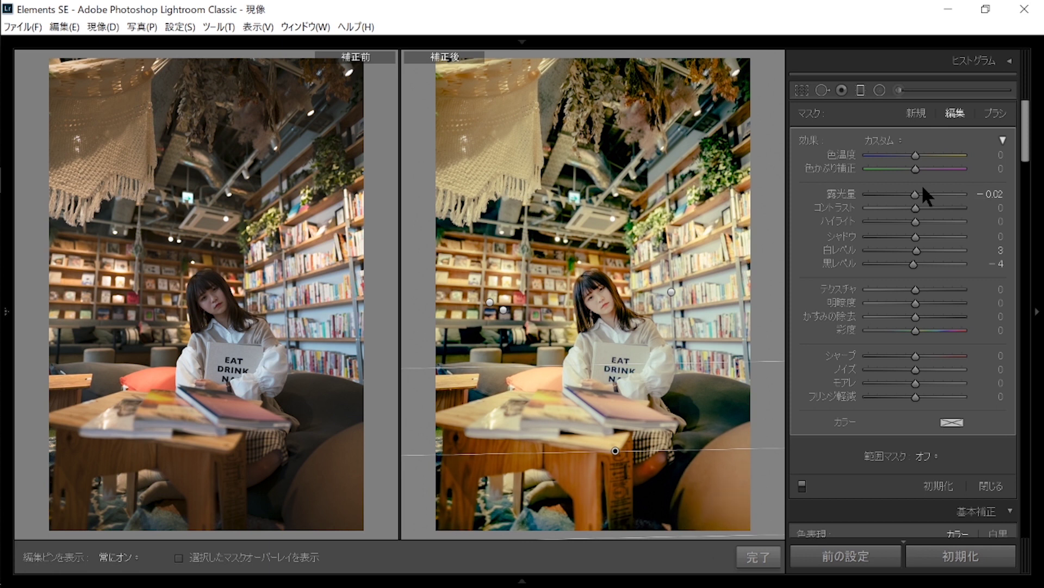
{"action": "key", "text": "Return"}
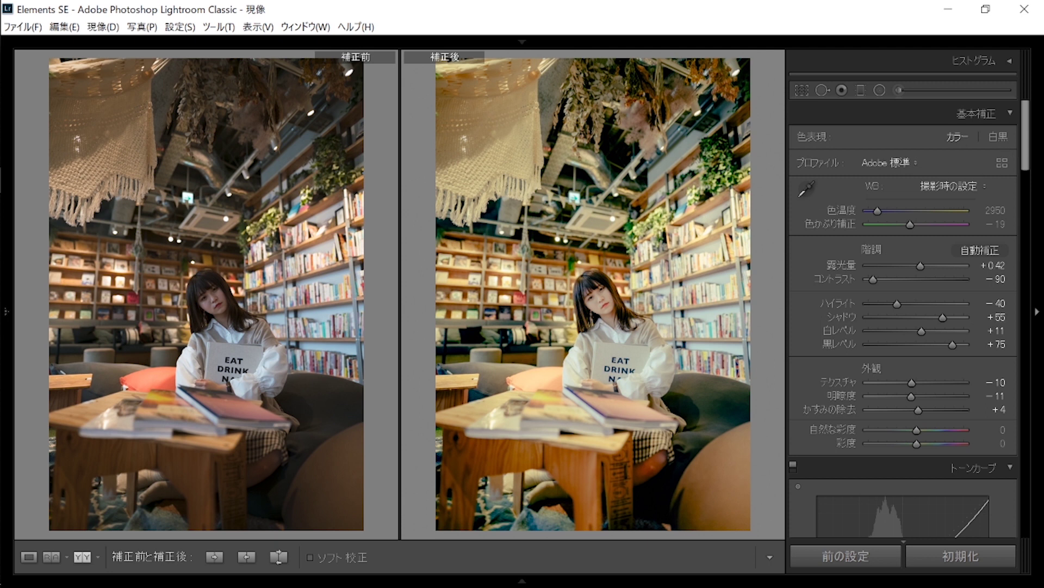
Set Effects grain to amount 28, size 38 and roughness 58.
{"action": "mouse_move", "coordinate": [1026, 136]}
{"action": "left_mouse_down"}
{"action": "mouse_move", "coordinate": [1026, 195]}
{"action": "mouse_move", "coordinate": [1026, 122]}
{"action": "left_mouse_up"}
{"action": "left_click_drag", "start_coordinate": [1026, 123], "coordinate": [1026, 488]}
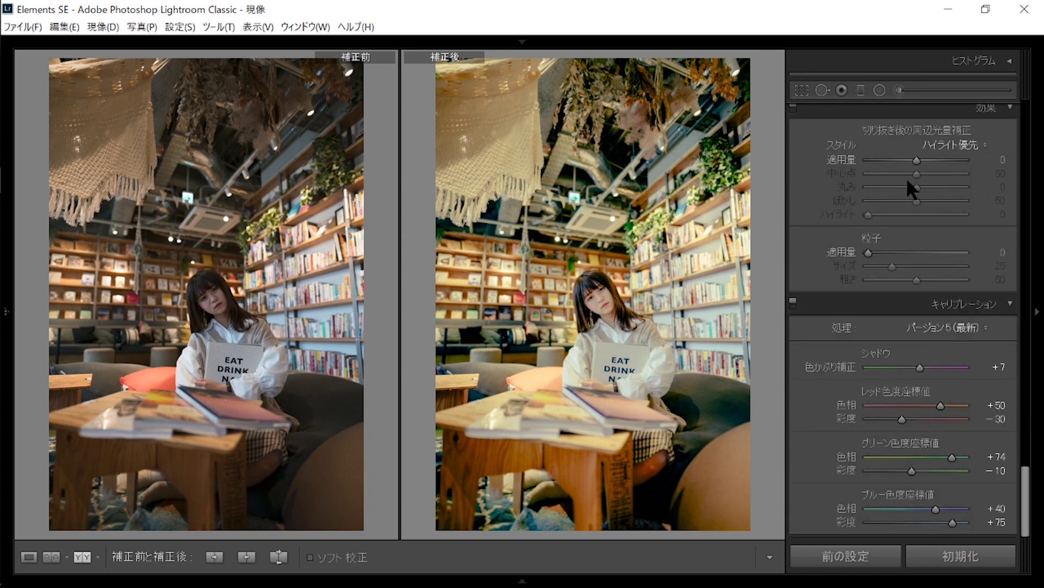
{"action": "left_click", "coordinate": [896, 252]}
{"action": "left_click", "coordinate": [900, 266]}
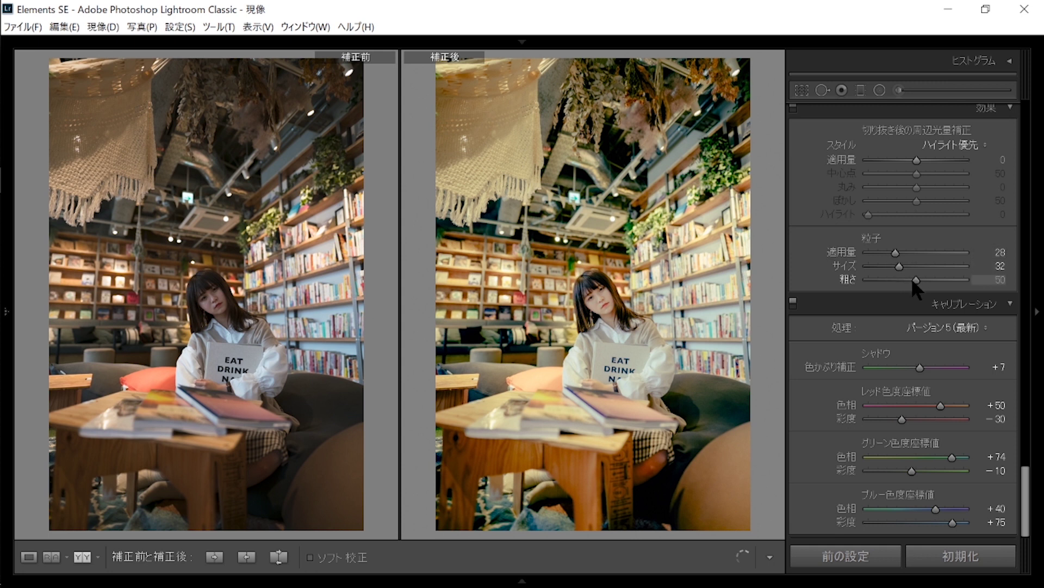
{"action": "left_click", "coordinate": [902, 266]}
{"action": "left_click", "coordinate": [925, 279]}
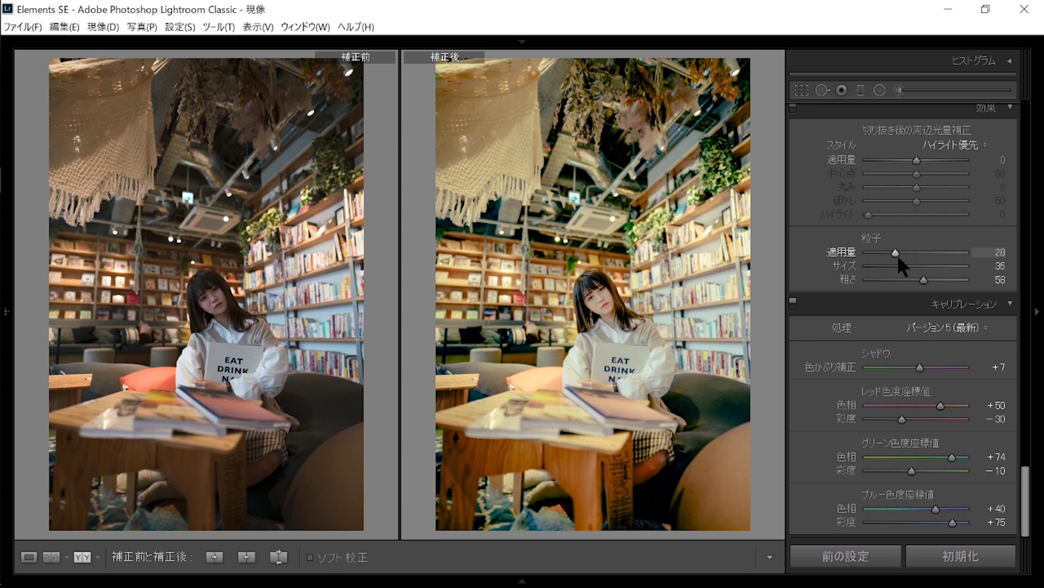
{"action": "left_click_drag", "start_coordinate": [903, 265], "coordinate": [905, 265]}
{"action": "mouse_move", "coordinate": [1026, 501]}
{"action": "left_mouse_down"}
{"action": "mouse_move", "coordinate": [1013, 309]}
{"action": "mouse_move", "coordinate": [1021, 376]}
{"action": "left_mouse_up"}
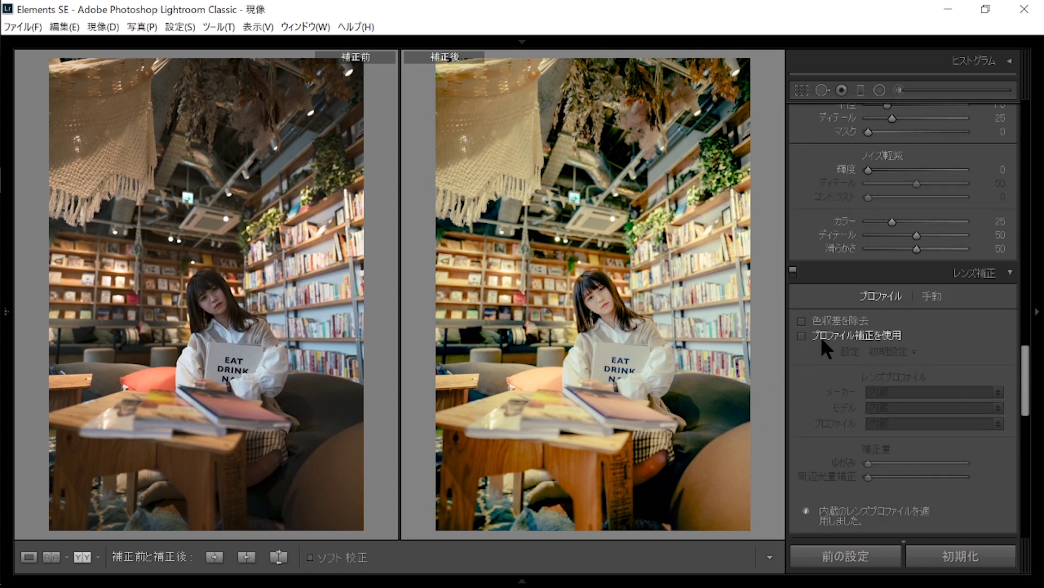
Enable the Sigma 20mm F1.4 lens profile correction and pull its vignetting correction down toward 0.
{"action": "left_click", "coordinate": [821, 336]}
{"action": "left_click", "coordinate": [888, 472]}
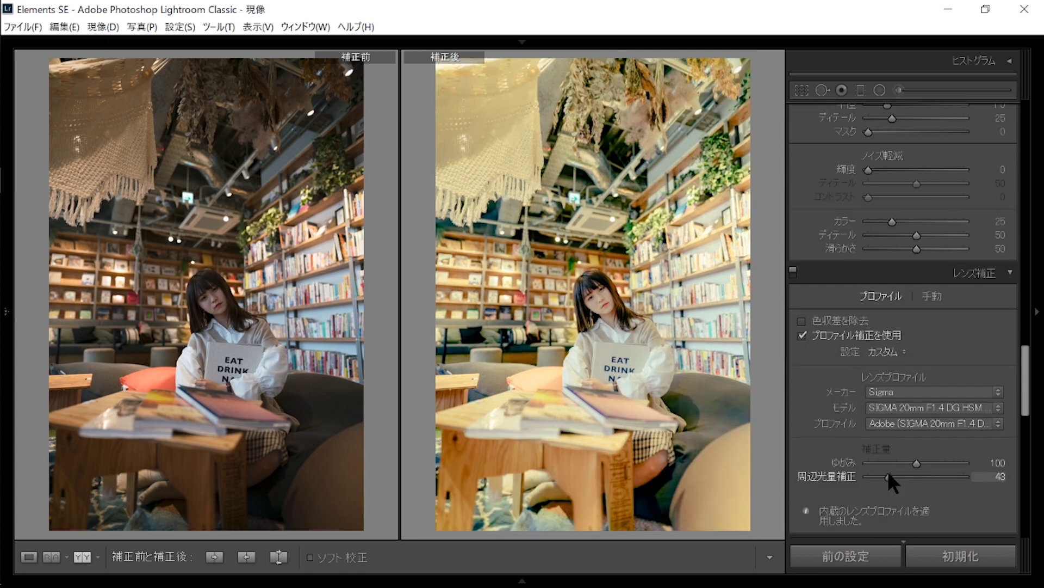
{"action": "left_click_drag", "start_coordinate": [882, 476], "coordinate": [876, 476]}
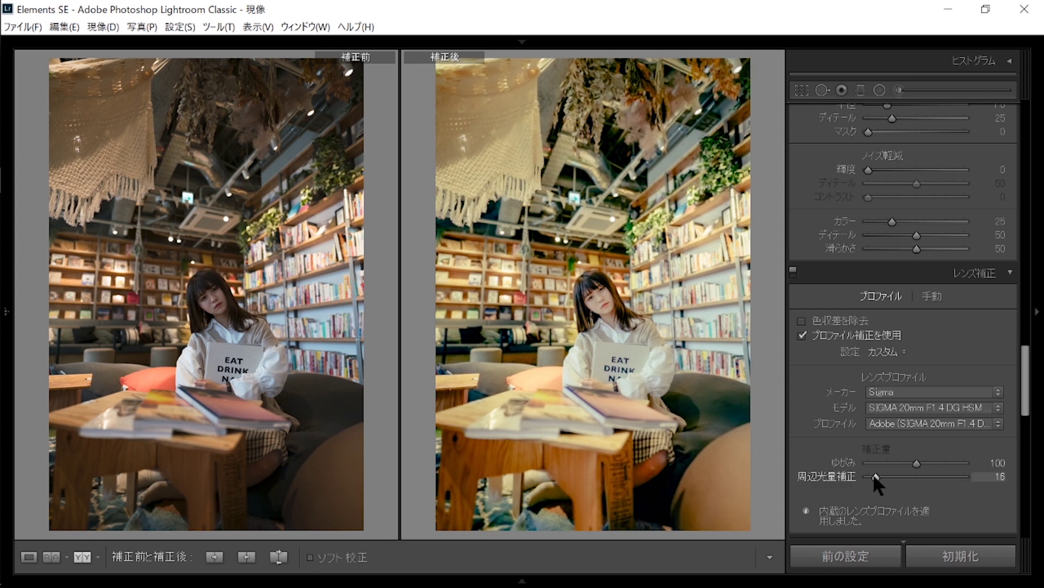
{"action": "left_click_drag", "start_coordinate": [874, 476], "coordinate": [875, 474]}
{"action": "left_click_drag", "start_coordinate": [1026, 383], "coordinate": [974, 10]}
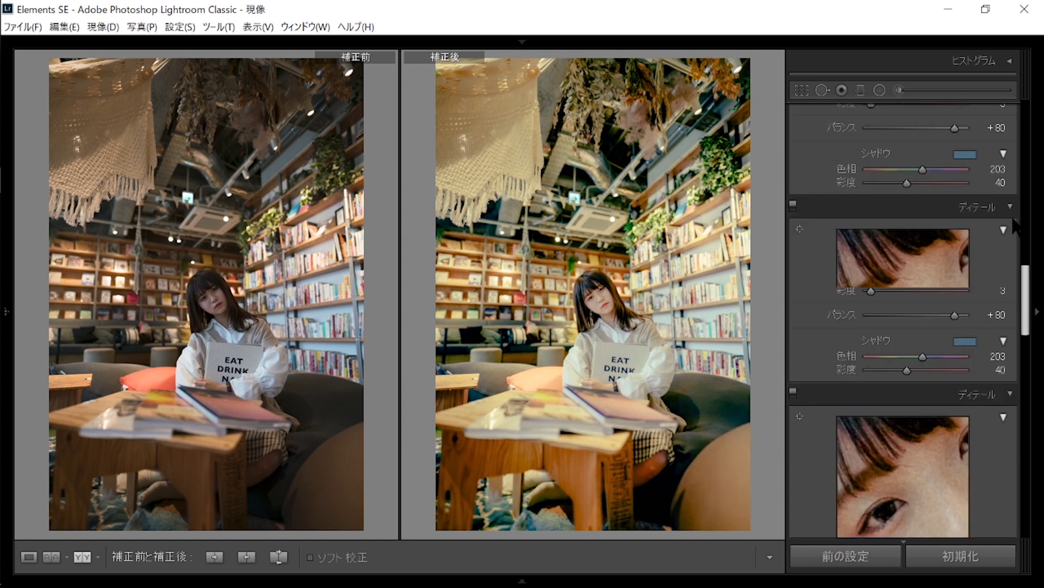